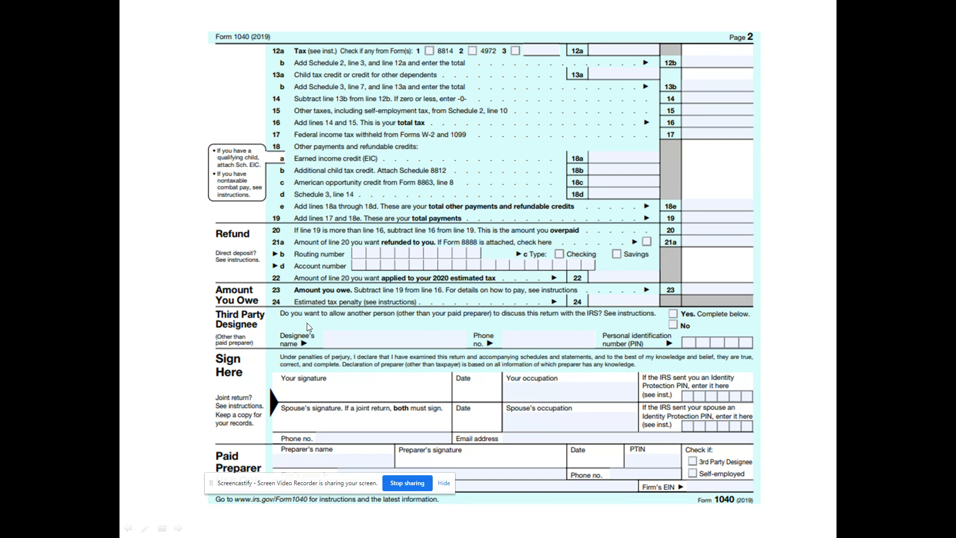
Show the Form 1040 (2019) page 2 slide, covering tax, refund and signature sections
{"action": "left_click_drag", "start_coordinate": [258, 484], "coordinate": [465, 517]}
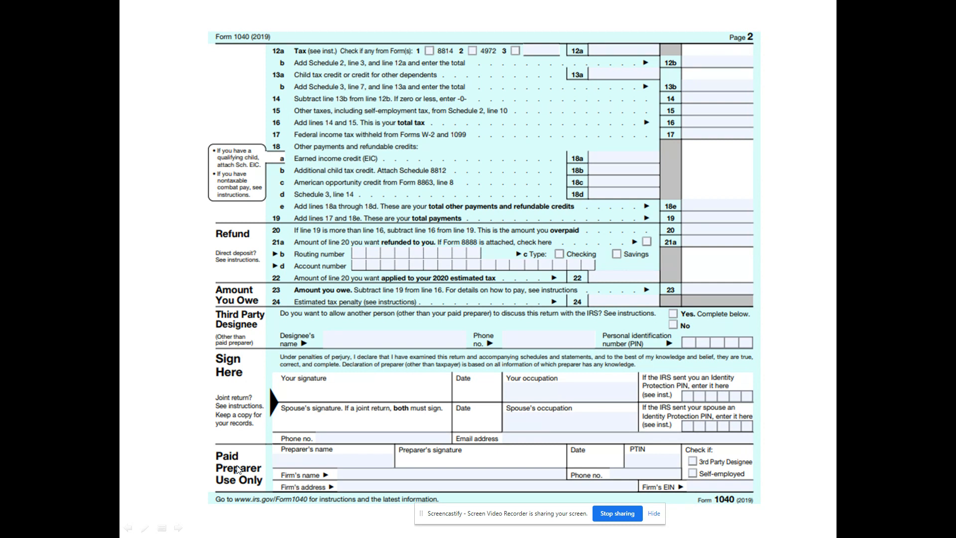
Advance to the Pay Check Stub Info Hub slide showing $600.00 gross and $437.81 net pay
{"action": "left_click", "coordinate": [516, 270]}
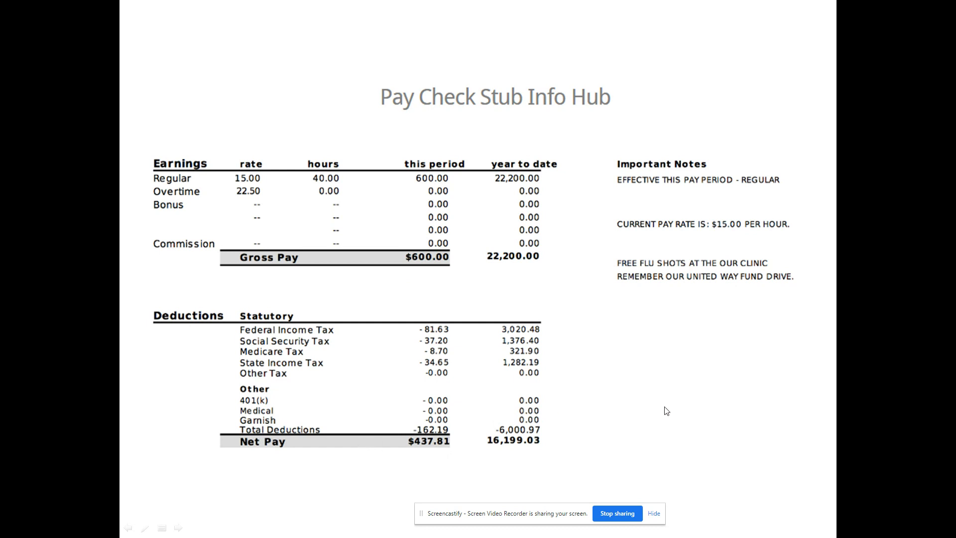
Go past the city and state employee pay statement slides to the H&R Block Free Online slide
{"action": "left_click", "coordinate": [677, 360]}
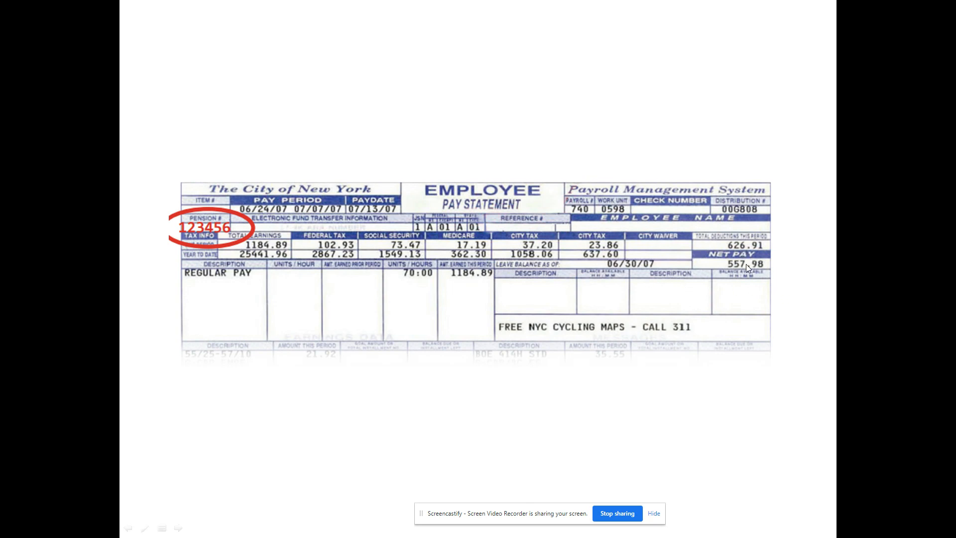
{"action": "left_click", "coordinate": [527, 333]}
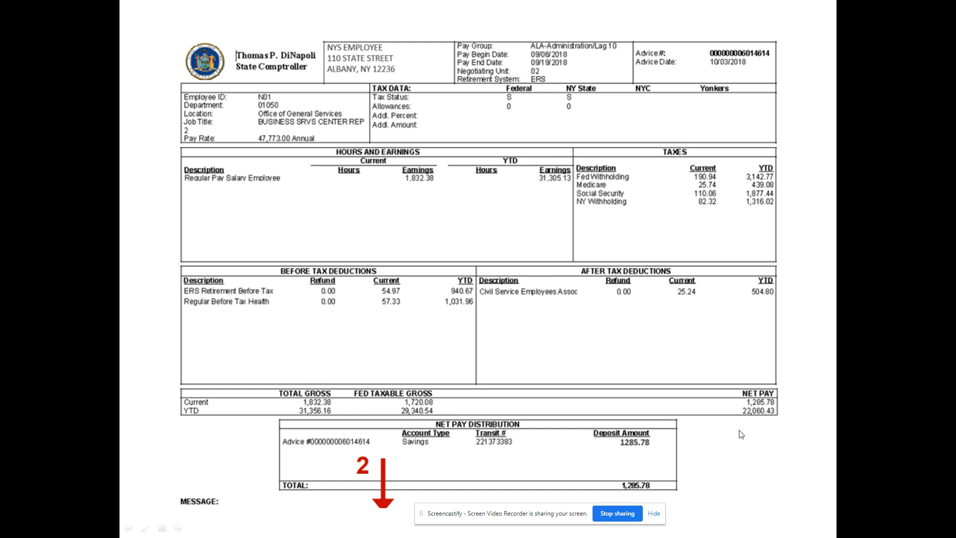
{"action": "key", "text": "Right"}
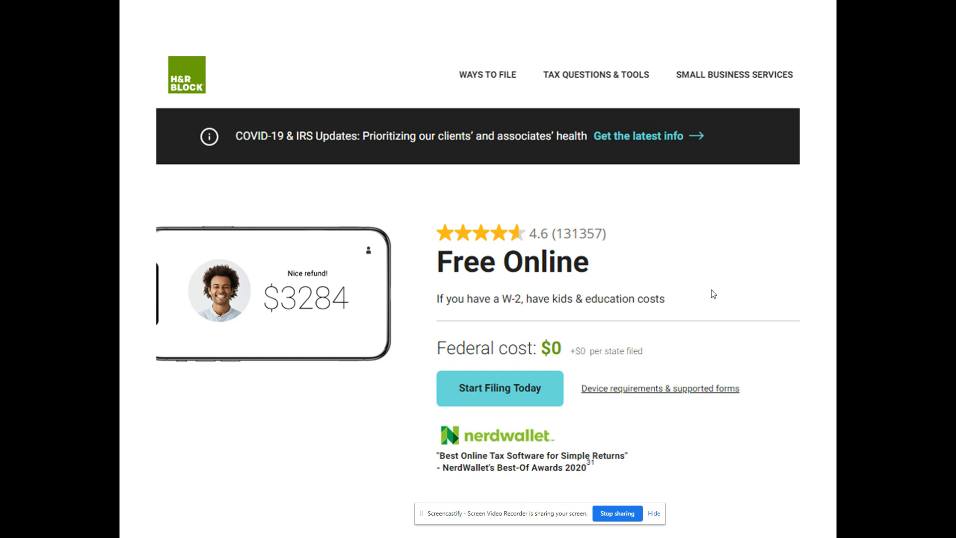
End the slideshow, switch to the H&R Block page in Chrome, and choose Free Online's File for free
{"action": "key", "text": "Escape"}
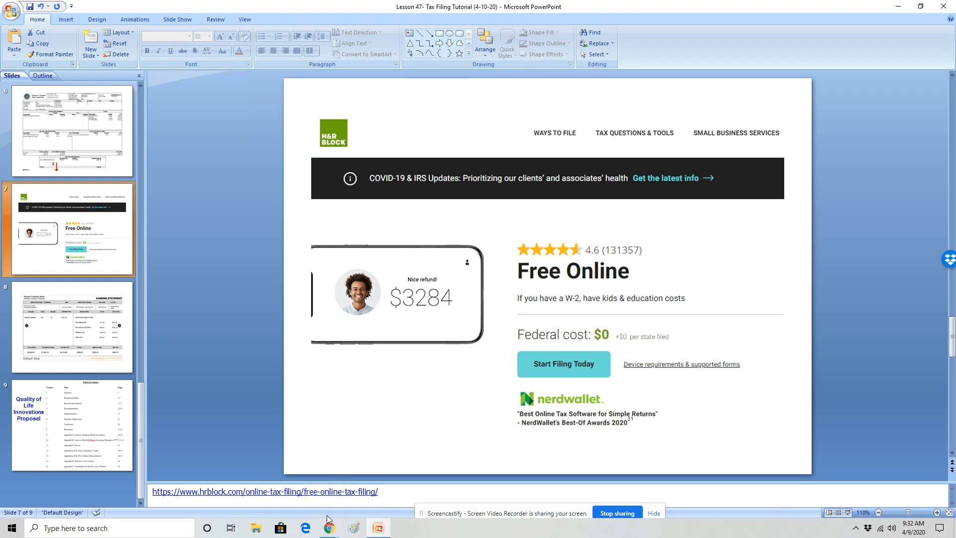
{"action": "mouse_move", "coordinate": [330, 530]}
{"action": "left_click", "coordinate": [274, 486]}
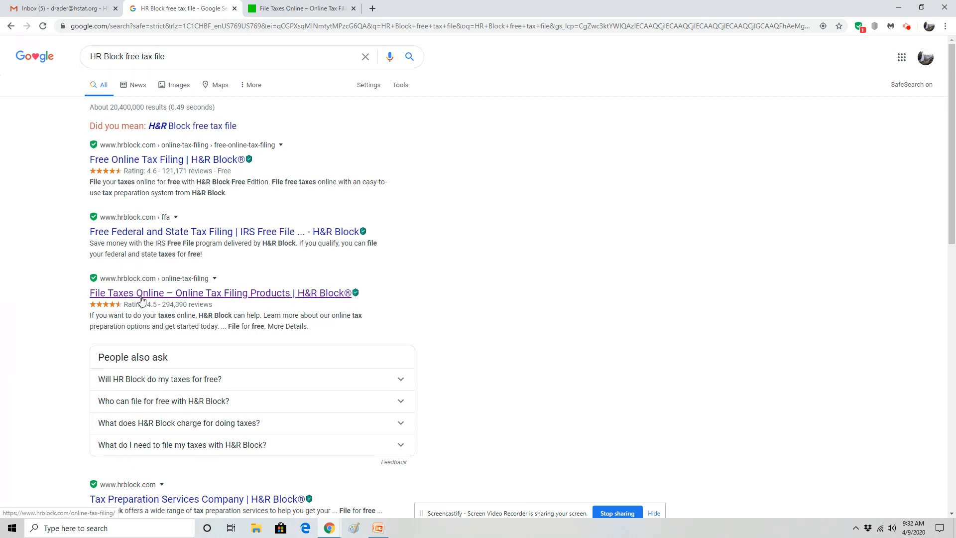
{"action": "left_click", "coordinate": [294, 8]}
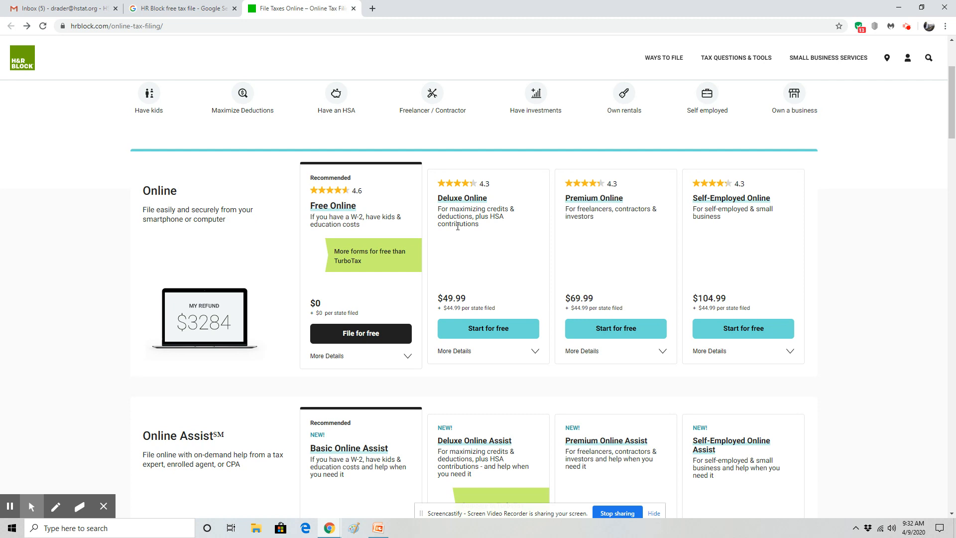
{"action": "left_click", "coordinate": [361, 337]}
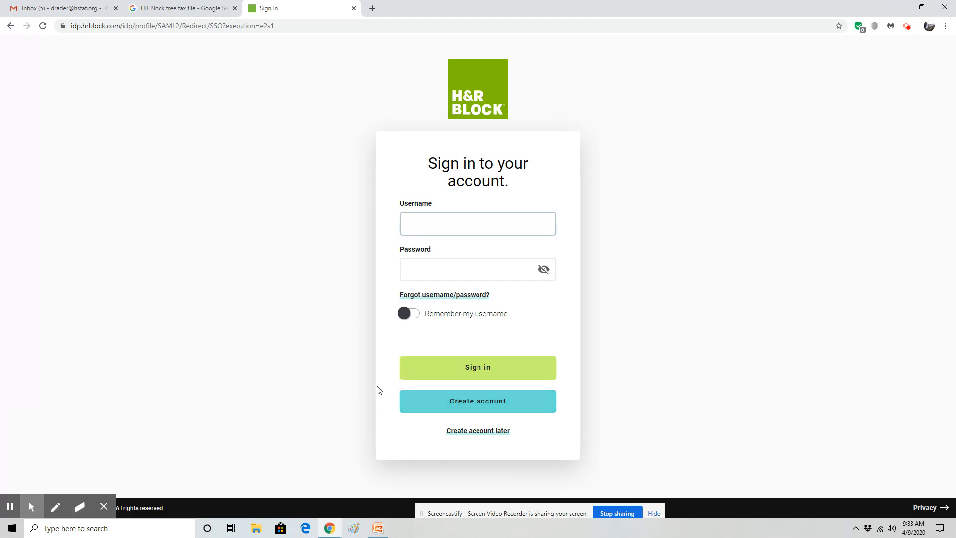
Postpone account creation and accept the license and privacy agreement
{"action": "left_click", "coordinate": [465, 431]}
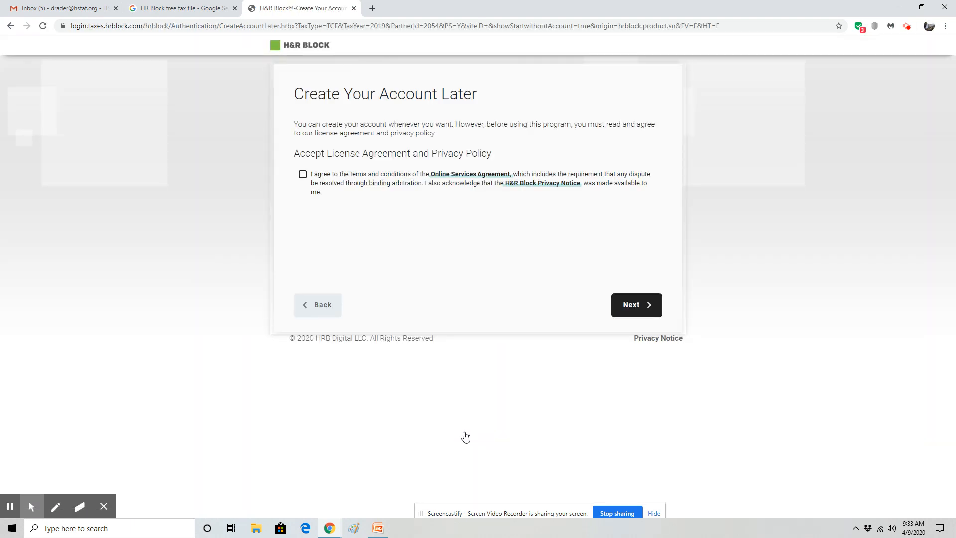
{"action": "left_click", "coordinate": [302, 173]}
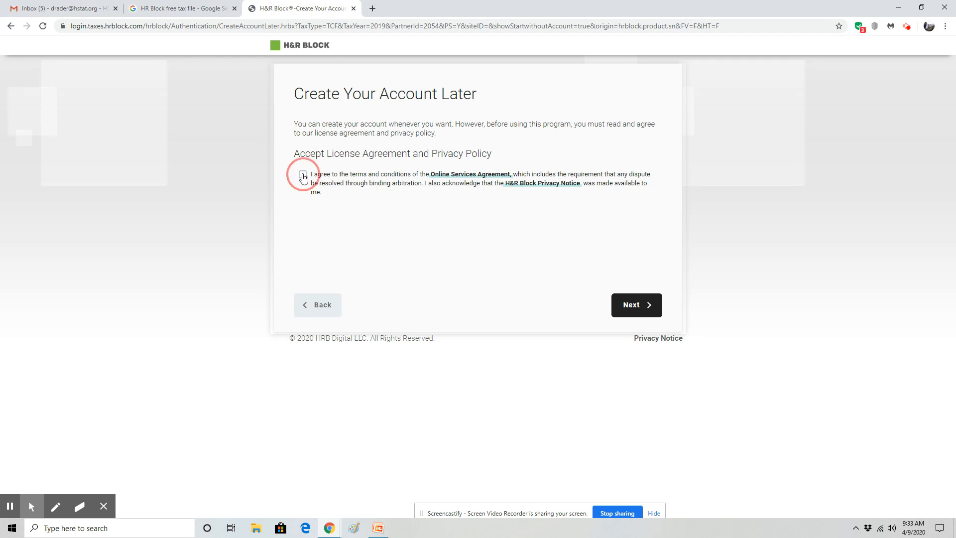
{"action": "left_click", "coordinate": [638, 306]}
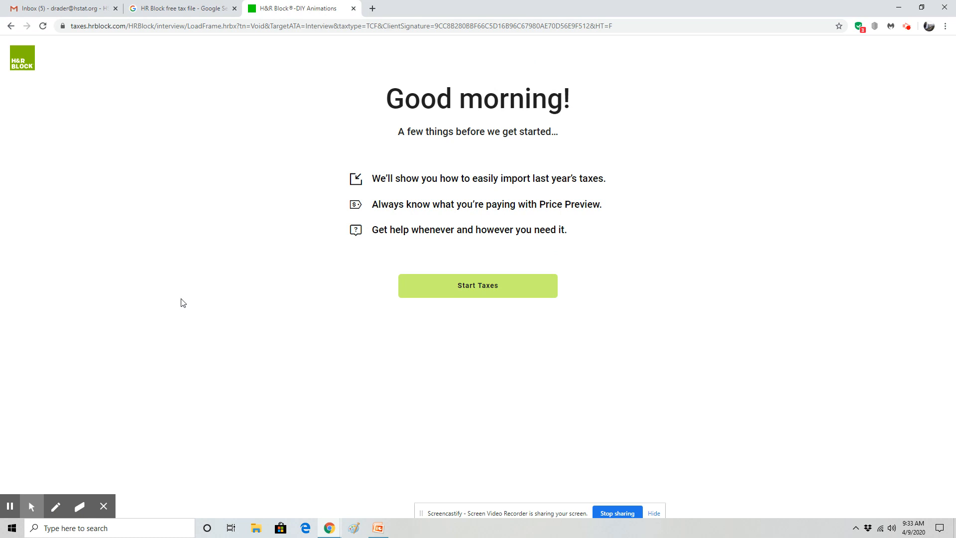
Start the tax interview, pass the stimulus page, and decline sharing tax return details
{"action": "left_click", "coordinate": [458, 289]}
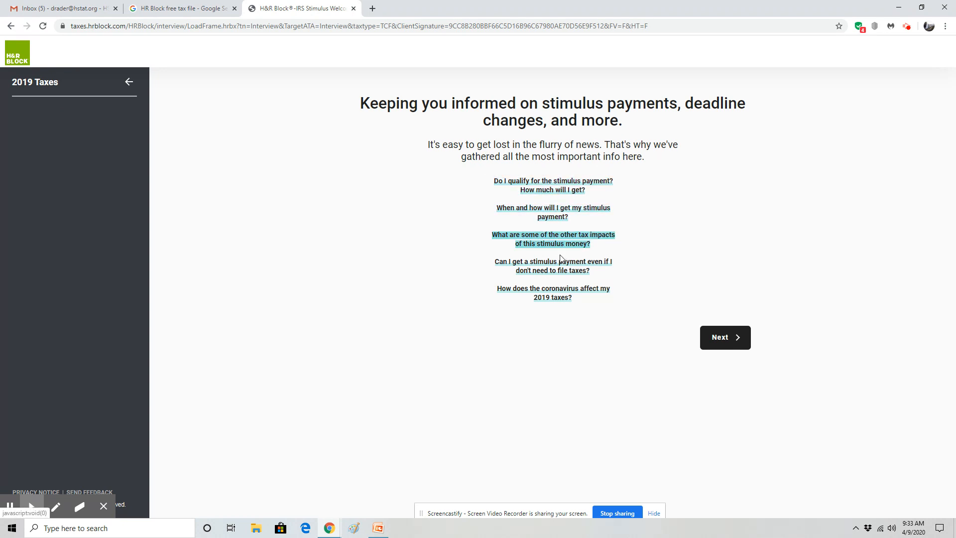
{"action": "left_click", "coordinate": [727, 343]}
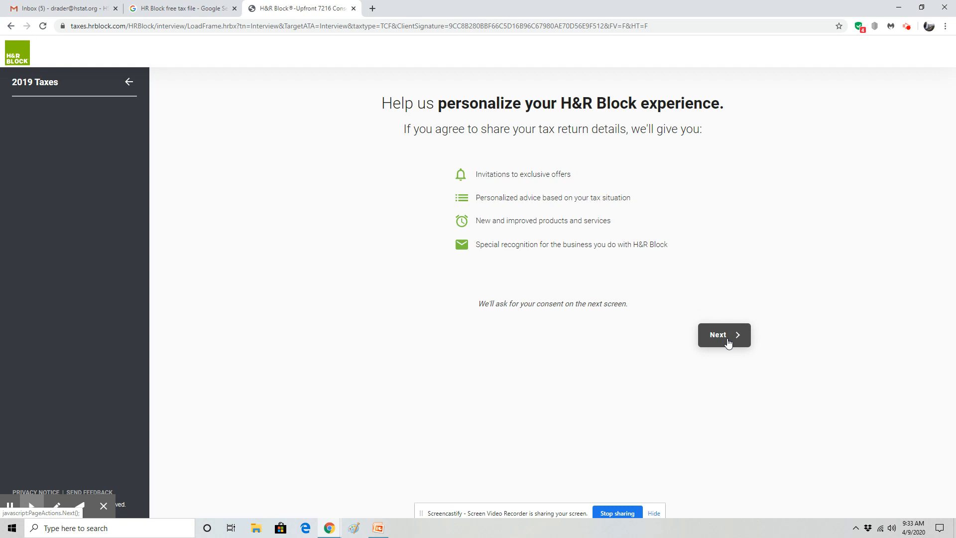
{"action": "left_click", "coordinate": [728, 342]}
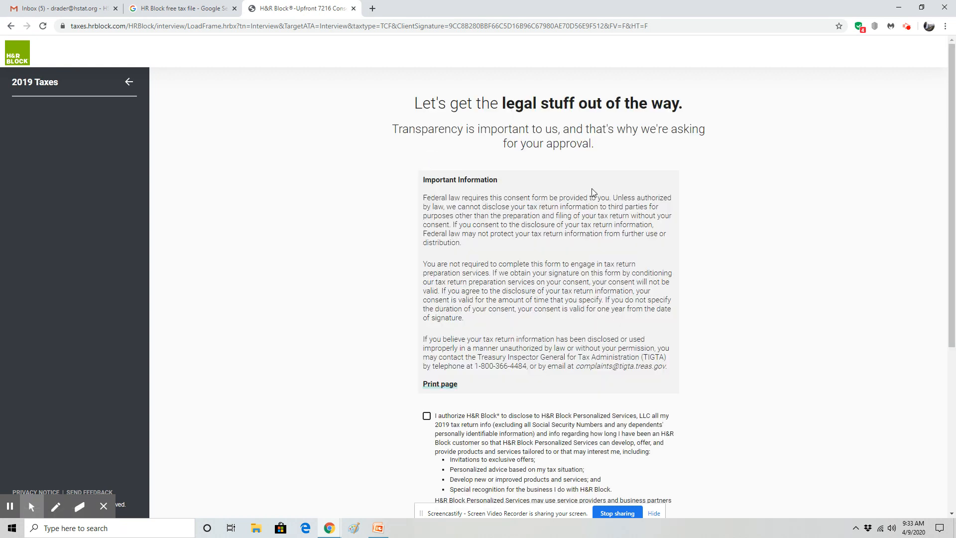
{"action": "scroll", "coordinate": [536, 273], "scroll_direction": "down", "scroll_amount": 3}
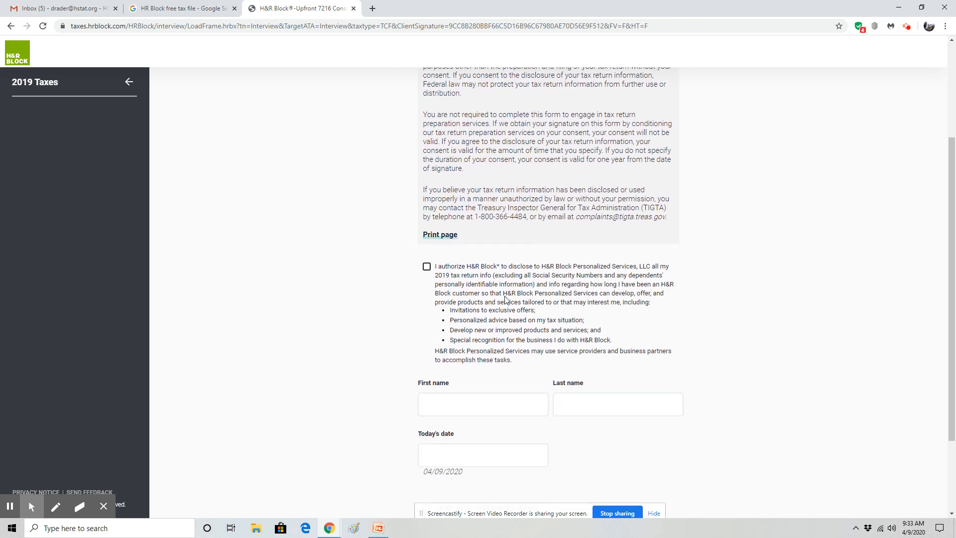
{"action": "scroll", "coordinate": [356, 317], "scroll_direction": "down", "scroll_amount": 2}
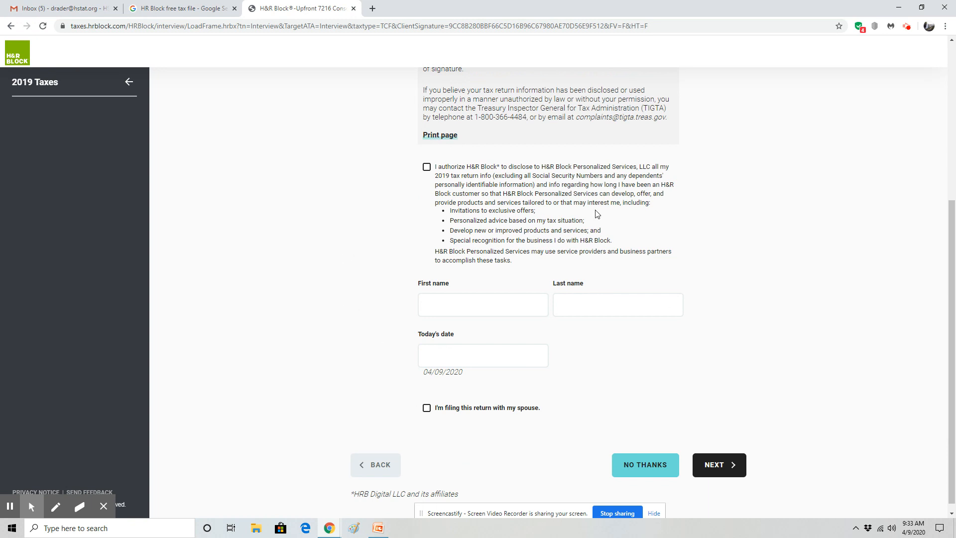
{"action": "left_click", "coordinate": [631, 470]}
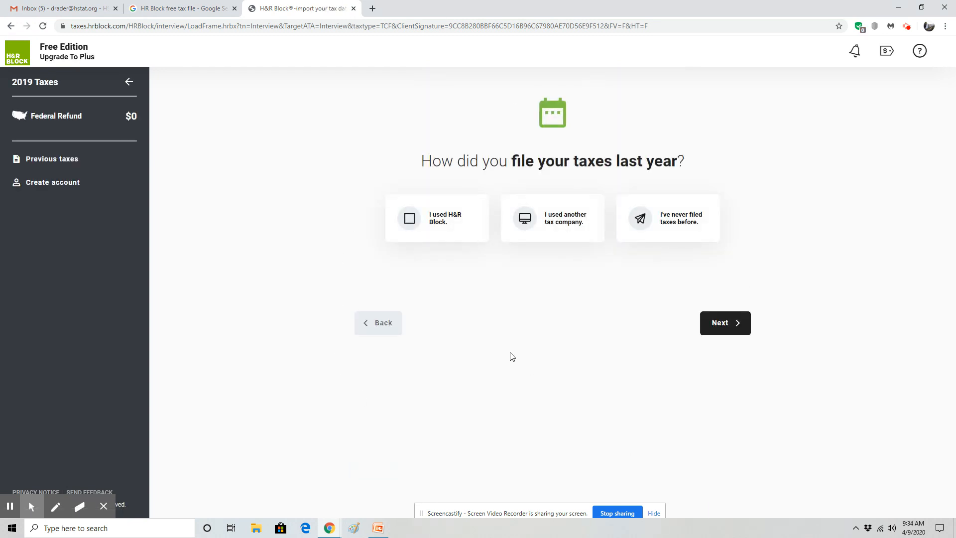
Answer that you've never filed taxes before and enter the taxpayer's first name, middle initial and last name
{"action": "left_click", "coordinate": [679, 222]}
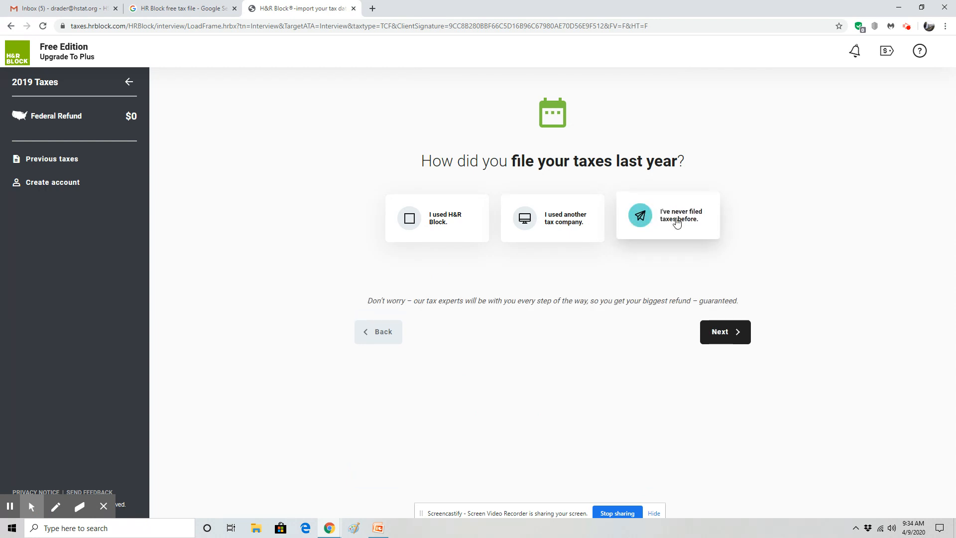
{"action": "left_click", "coordinate": [736, 336]}
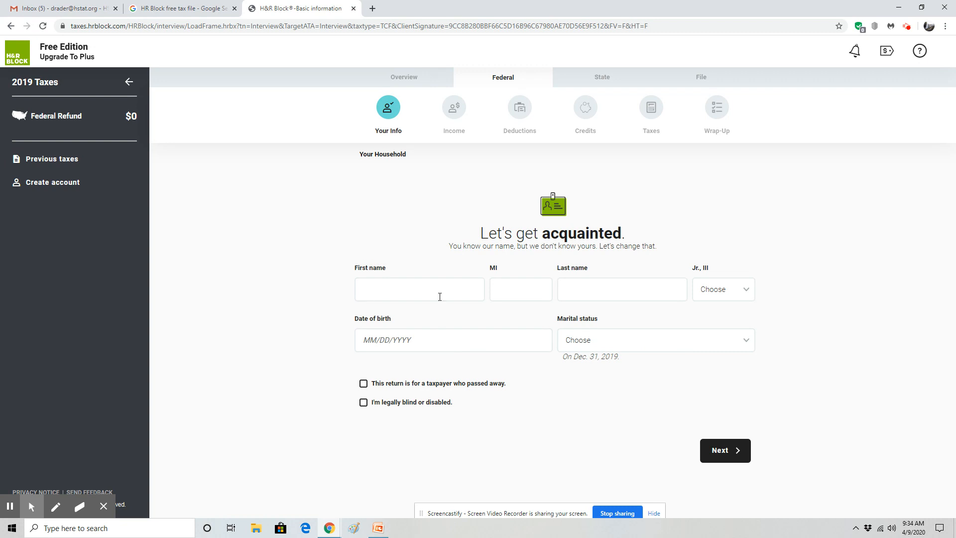
{"action": "left_click", "coordinate": [439, 293]}
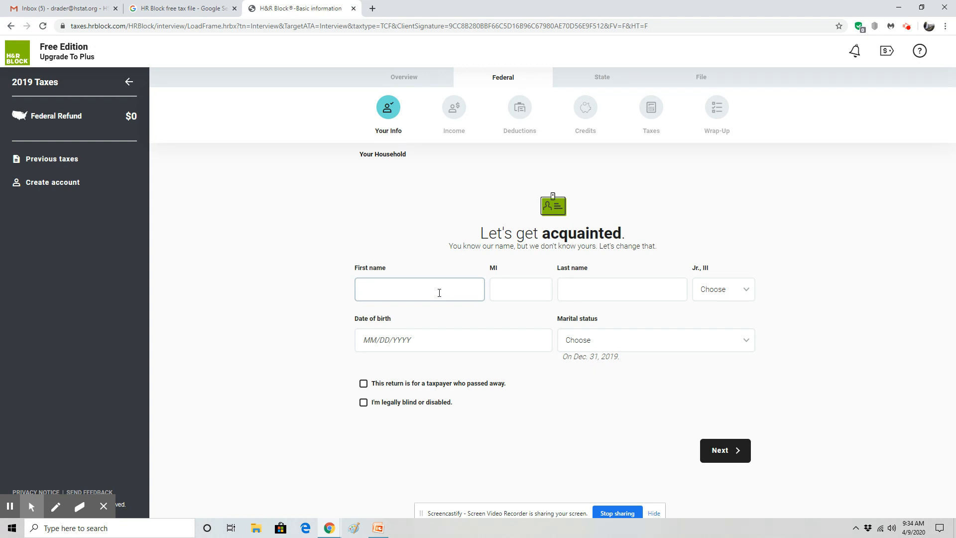
{"action": "type", "text": "ohn"}
{"action": "key", "text": "Tab"}
{"action": "type", "text": "R"}
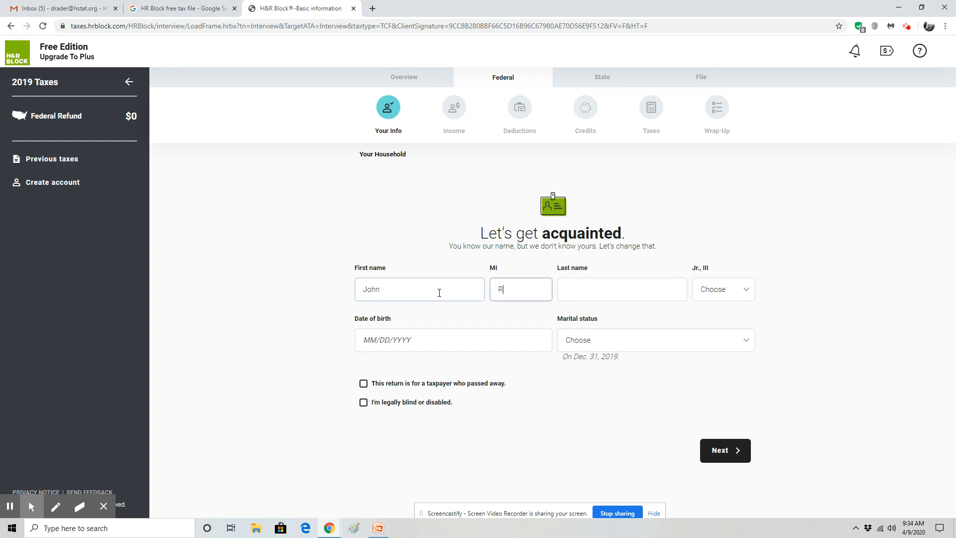
{"action": "key", "text": "Tab"}
{"action": "type", "text": "Fa"}
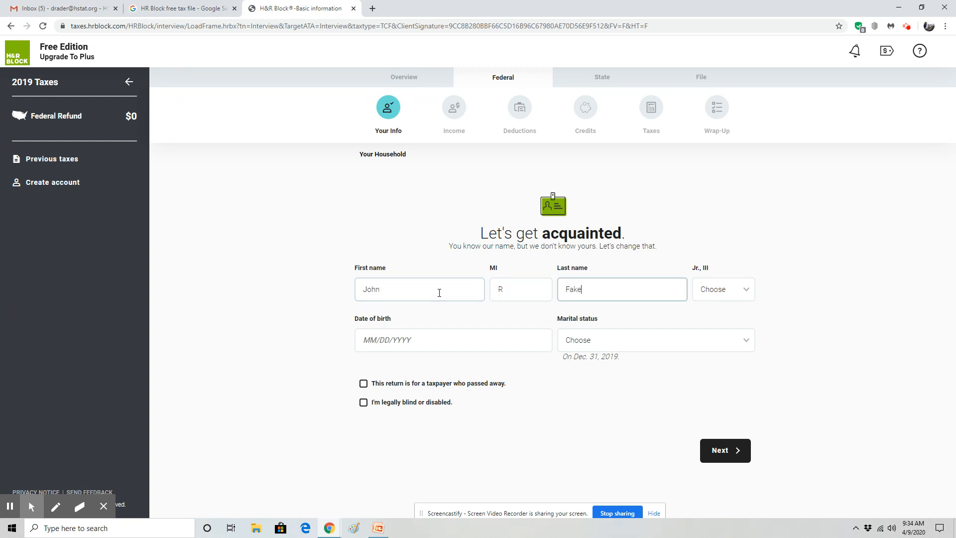
Enter the taxpayer's date of birth and set marital status to Single
{"action": "left_click", "coordinate": [422, 339]}
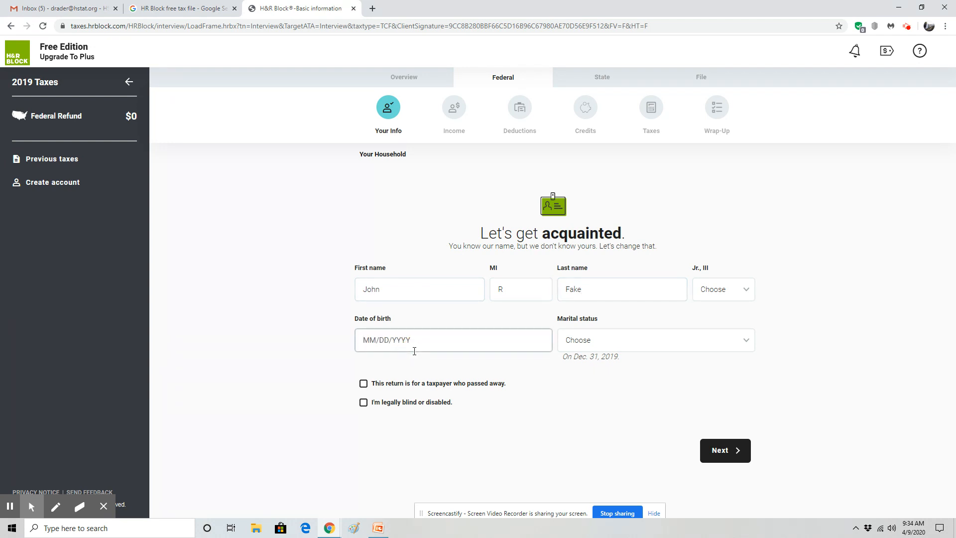
{"action": "type", "text": "04/09/1999"}
{"action": "left_click", "coordinate": [636, 340]}
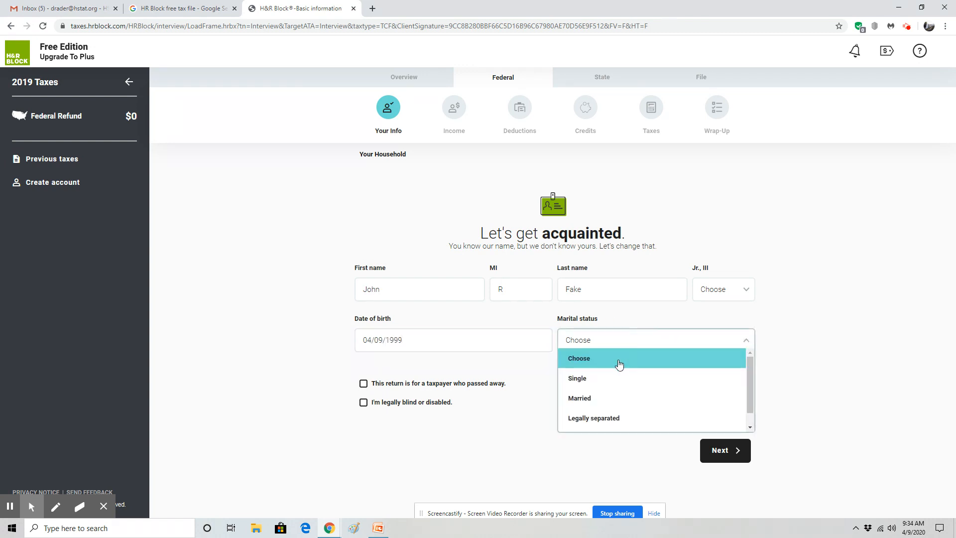
{"action": "scroll", "coordinate": [614, 396], "scroll_direction": "down", "scroll_amount": 1}
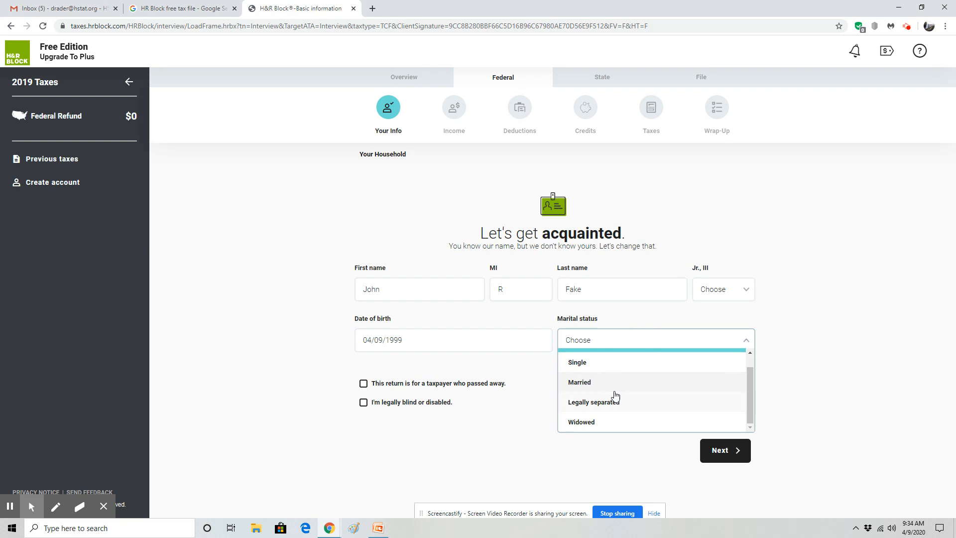
{"action": "left_click", "coordinate": [610, 363]}
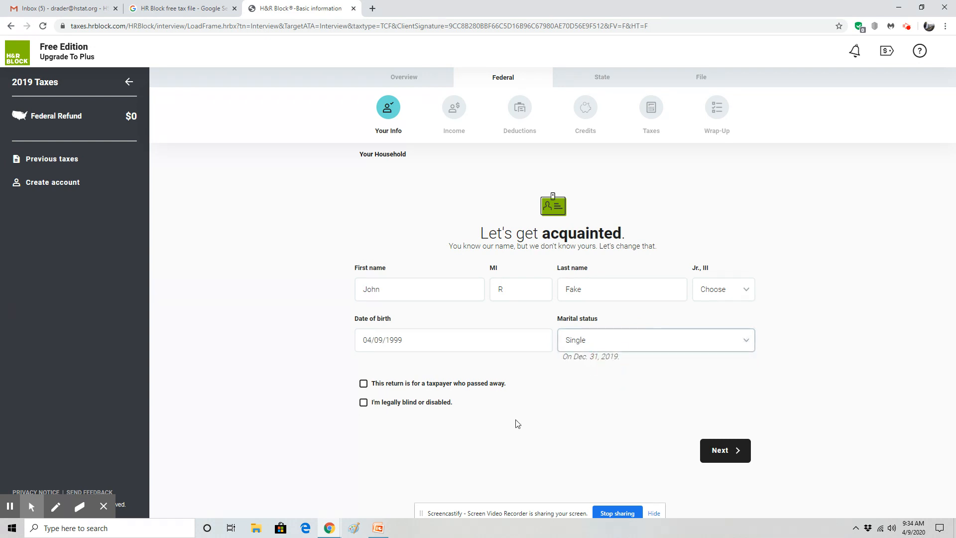
{"action": "left_click", "coordinate": [712, 454]}
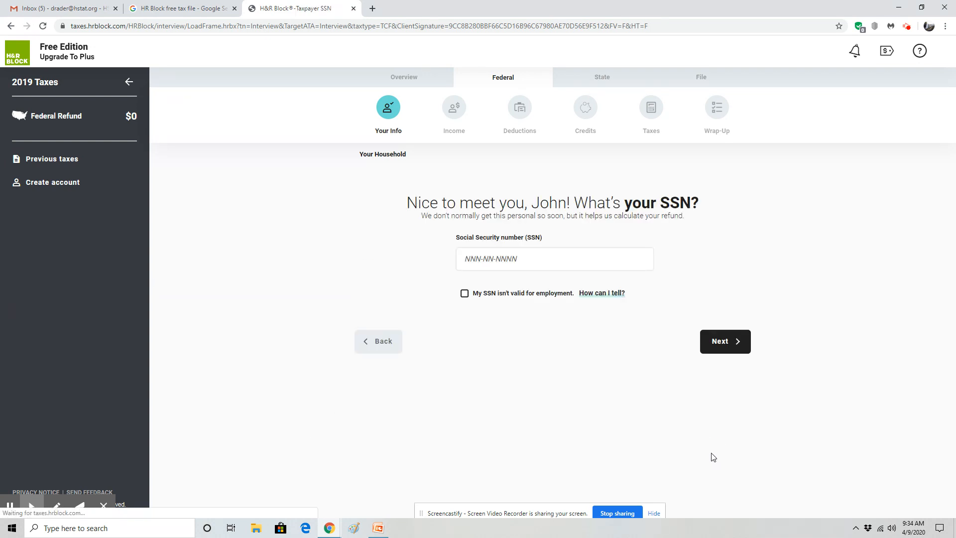
Enter the taxpayer's Social Security number
{"action": "left_click", "coordinate": [509, 293]}
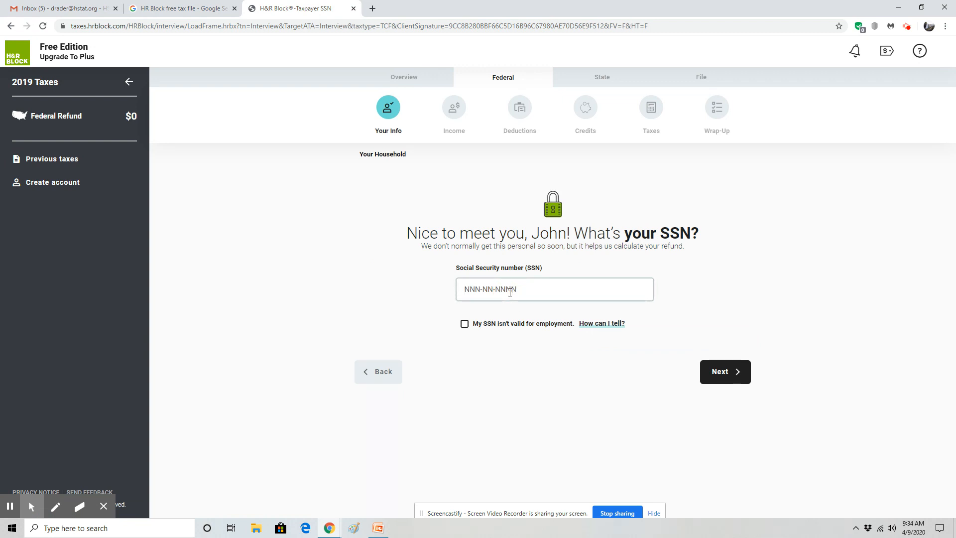
{"action": "left_click", "coordinate": [740, 375]}
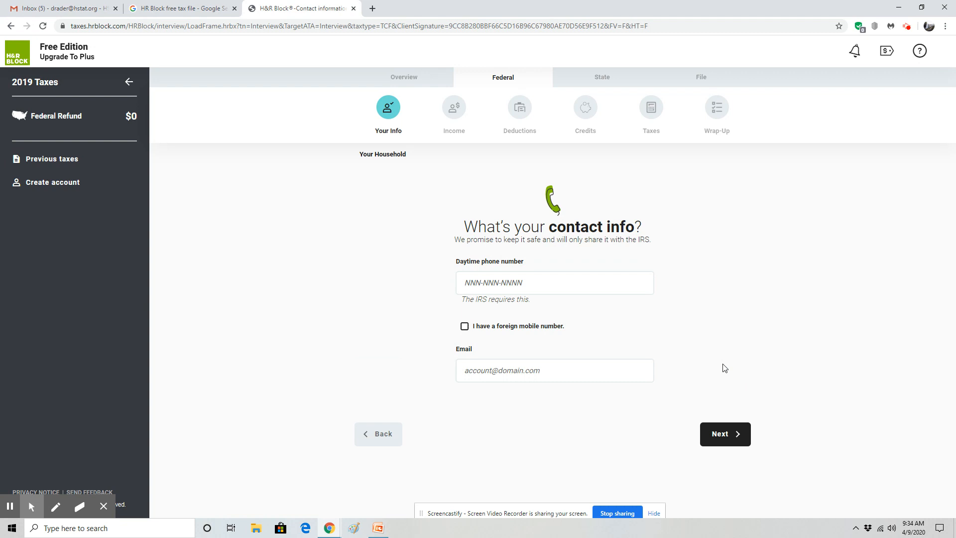
Fill in the taxpayer's daytime phone number and e-mail address and submit them
{"action": "left_click", "coordinate": [499, 284]}
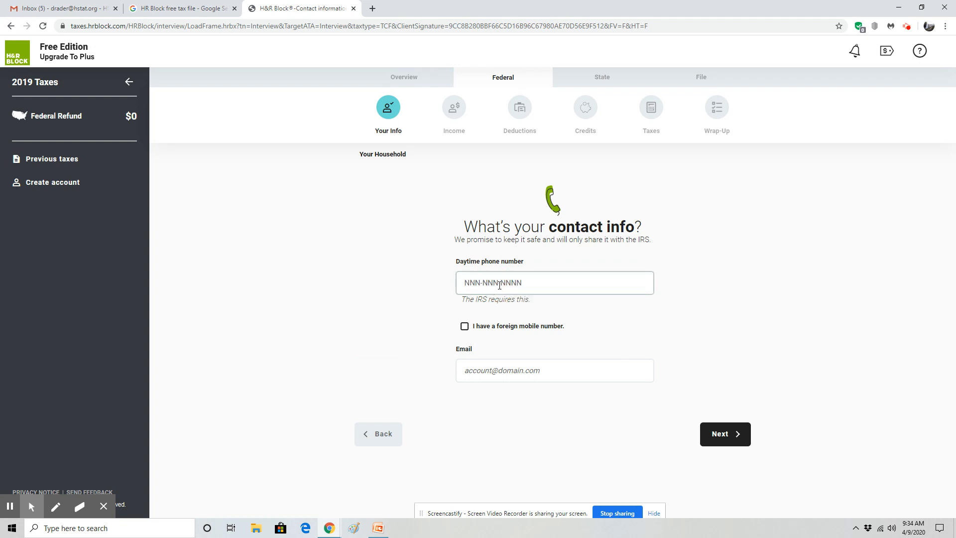
{"action": "left_click", "coordinate": [565, 371]}
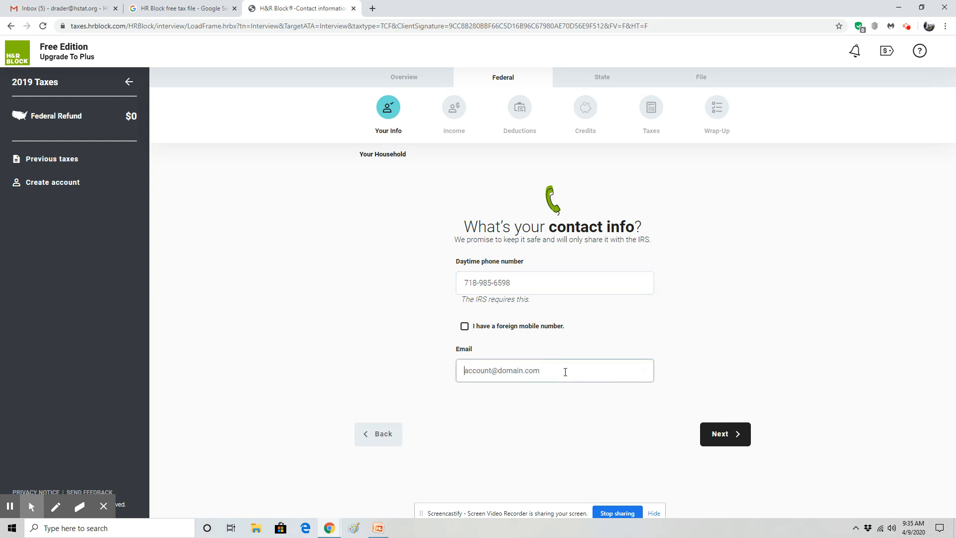
{"action": "left_click", "coordinate": [733, 442]}
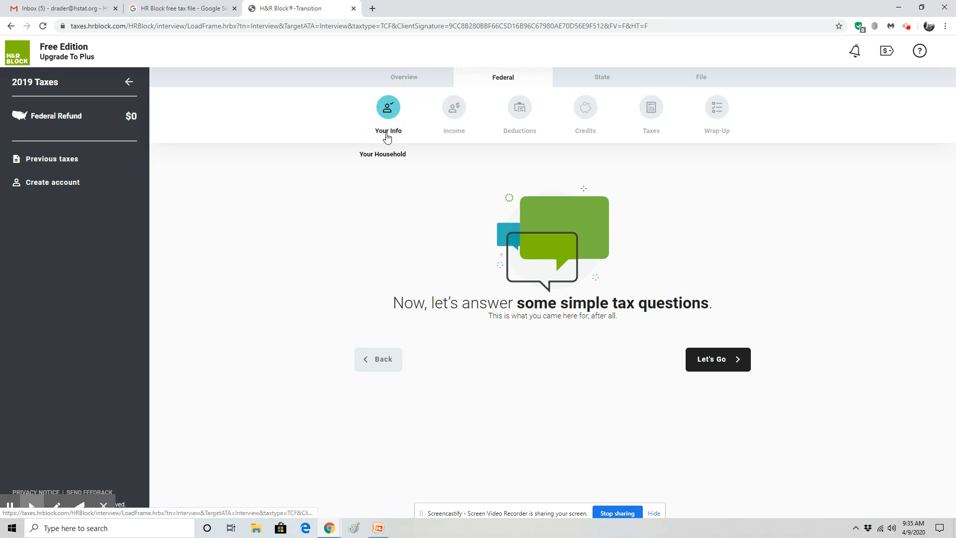
Answer Yes to U.S. citizen, Yes to living in the U.S., No to a federal disaster
{"action": "left_click", "coordinate": [719, 363]}
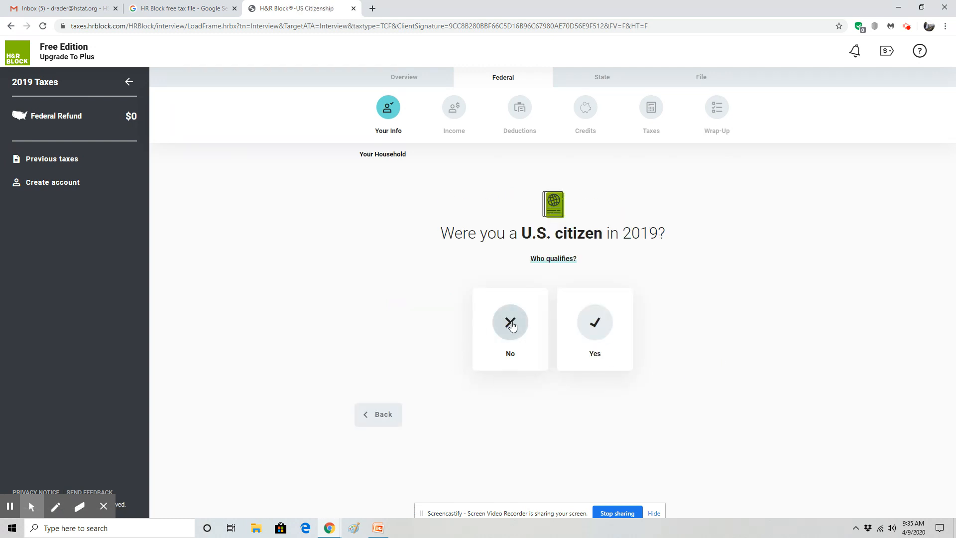
{"action": "left_click", "coordinate": [603, 325]}
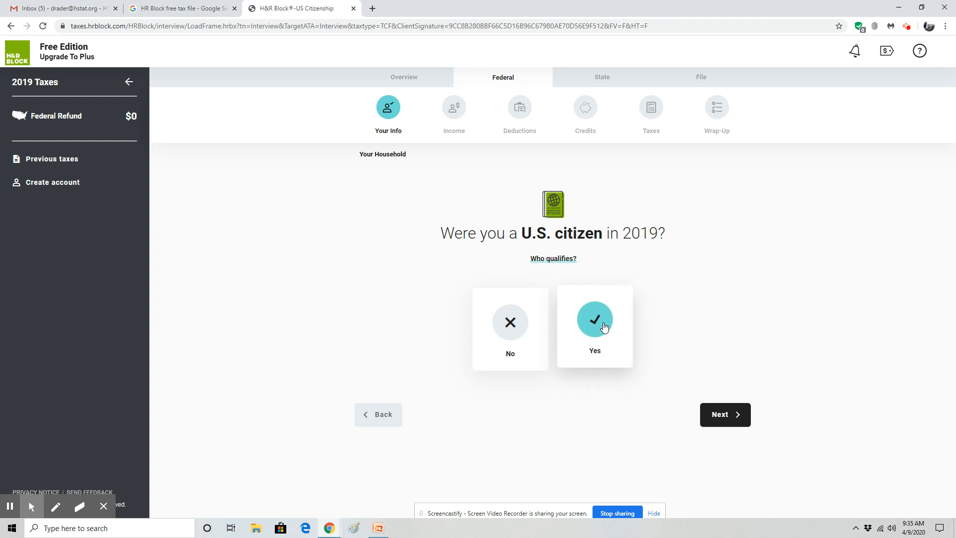
{"action": "left_click", "coordinate": [720, 422]}
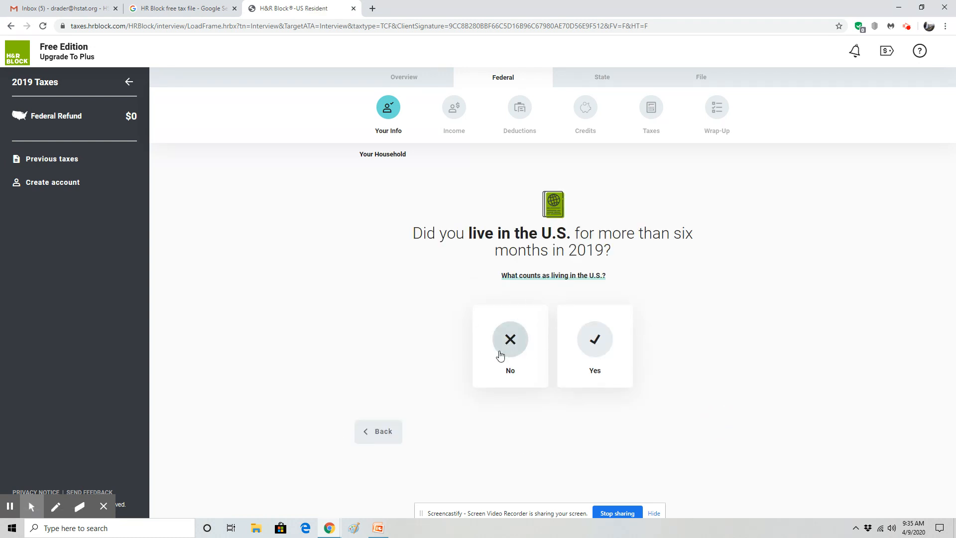
{"action": "left_click", "coordinate": [598, 338]}
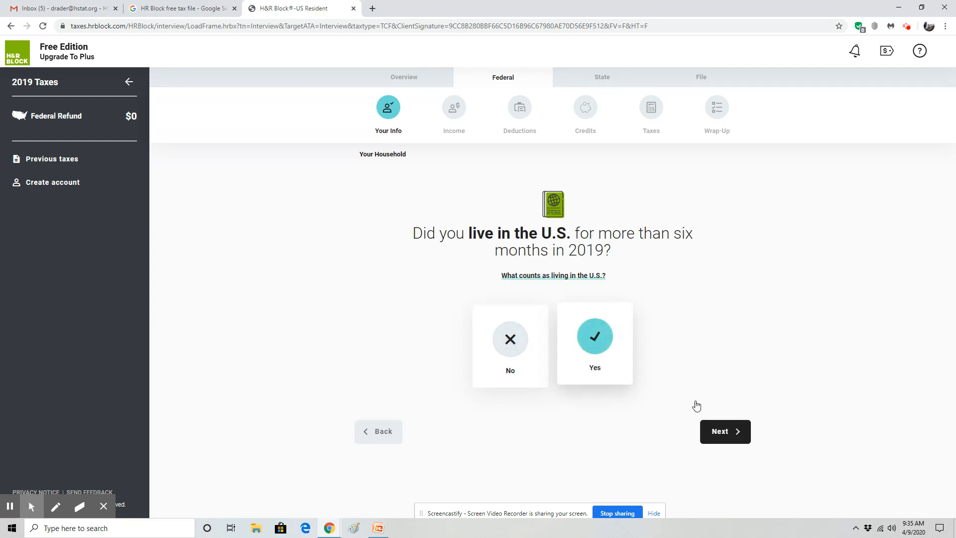
{"action": "left_click", "coordinate": [721, 431]}
{"action": "left_click", "coordinate": [510, 333]}
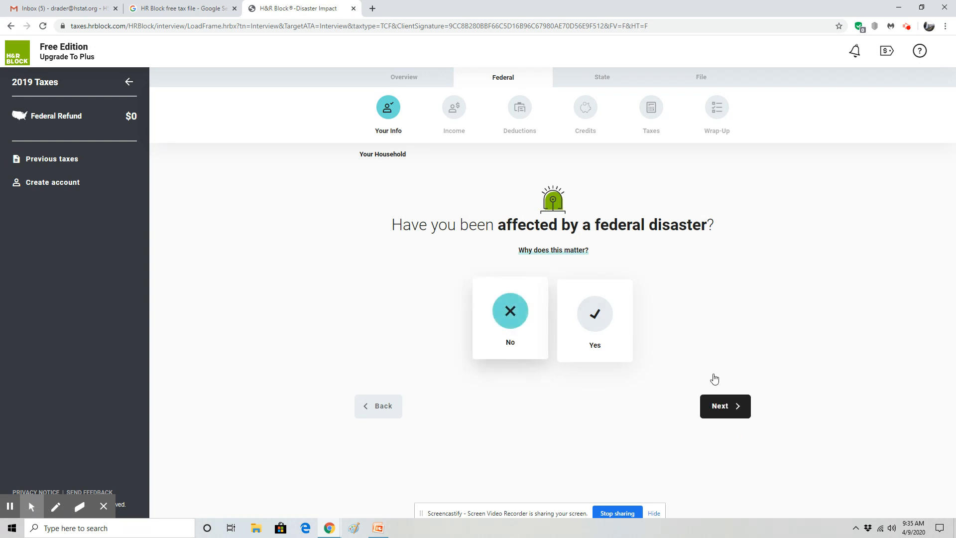
{"action": "left_click", "coordinate": [733, 406]}
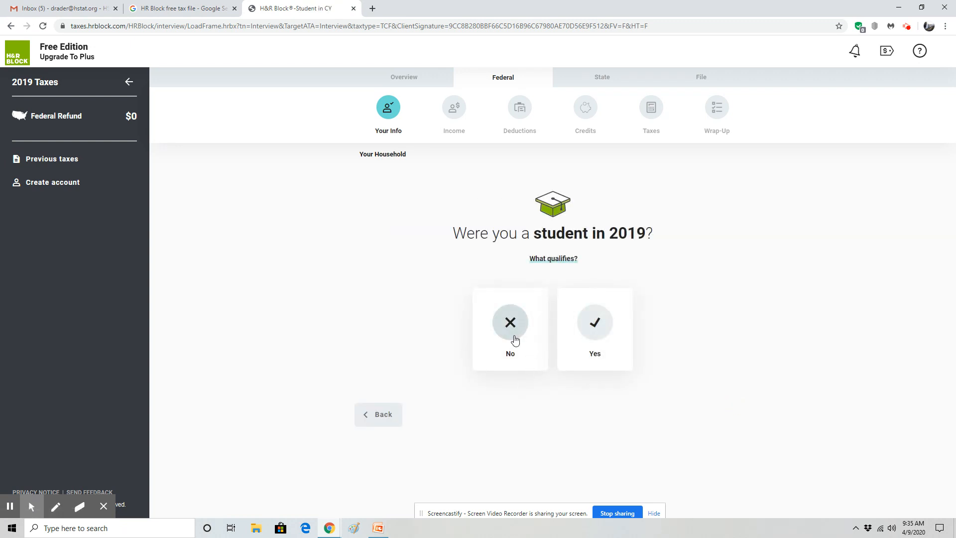
Record being a full-time student in 2019 who can be claimed as a dependent
{"action": "left_click", "coordinate": [599, 324]}
{"action": "left_click", "coordinate": [721, 416]}
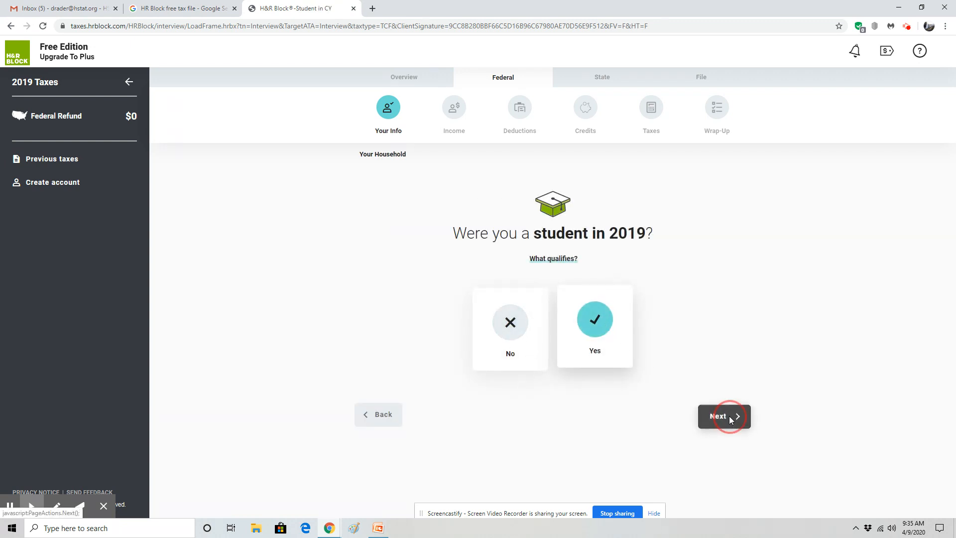
{"action": "left_click", "coordinate": [493, 301]}
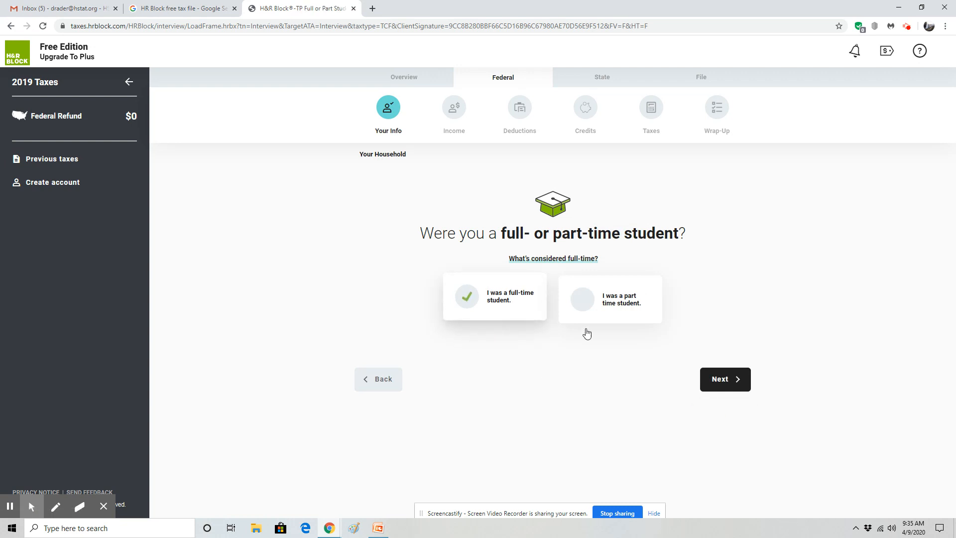
{"action": "left_click", "coordinate": [719, 381]}
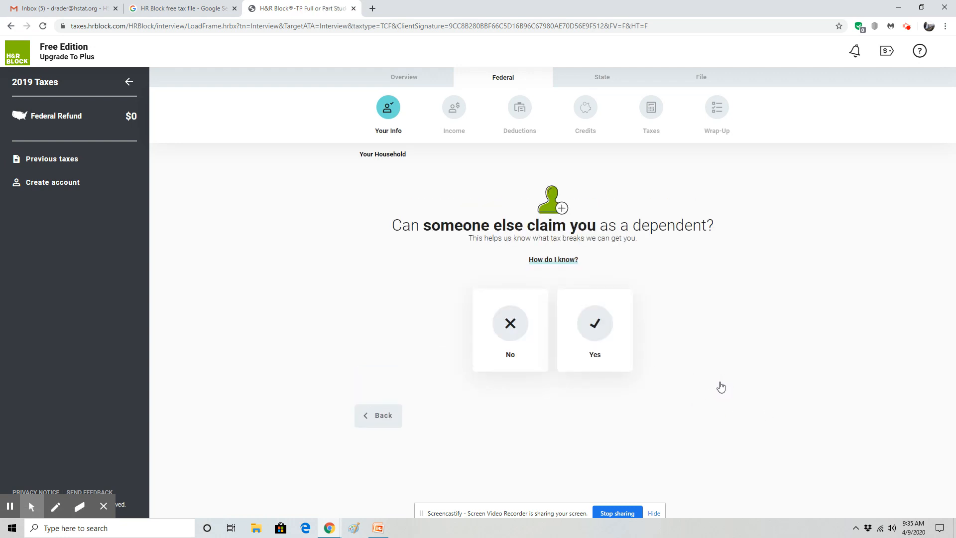
{"action": "left_click", "coordinate": [588, 333]}
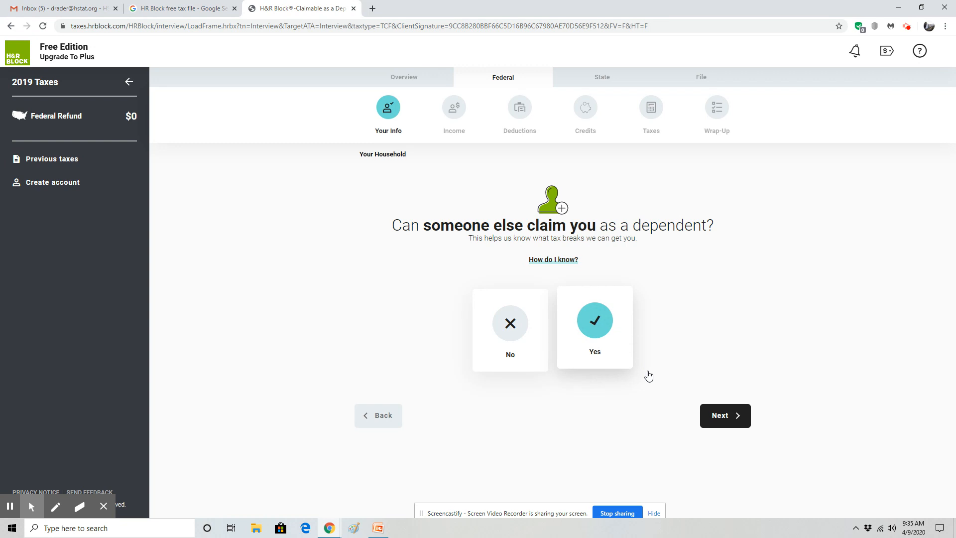
{"action": "left_click", "coordinate": [570, 261]}
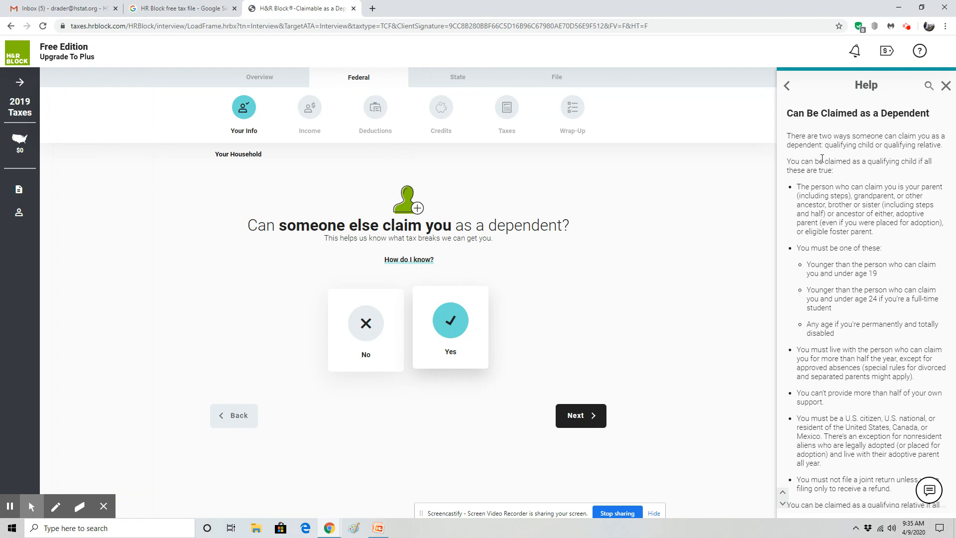
Read the help on qualifying-child rules, including under 24 for full-time students, then submit the Yes answer
{"action": "left_click_drag", "start_coordinate": [887, 233], "coordinate": [795, 188]}
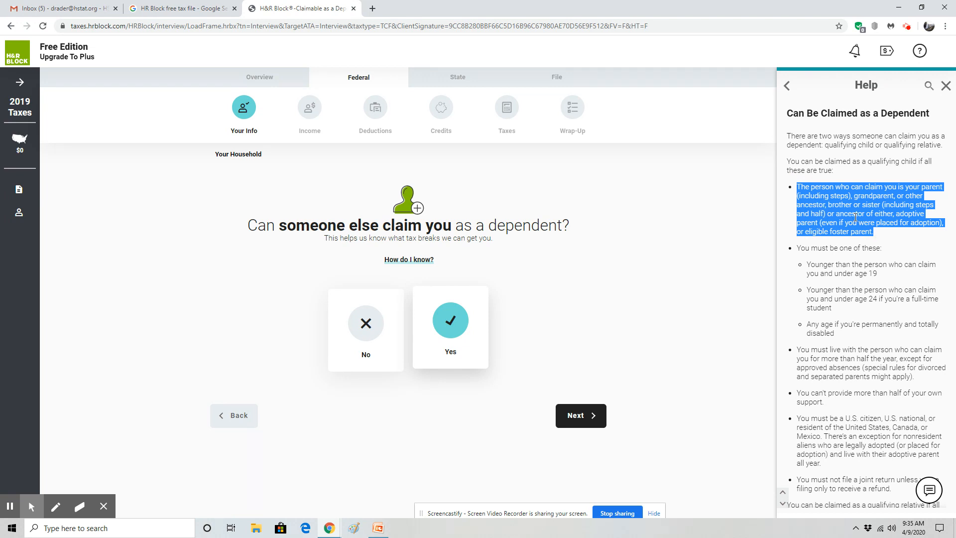
{"action": "left_click", "coordinate": [874, 255]}
{"action": "left_click_drag", "start_coordinate": [886, 290], "coordinate": [814, 264]}
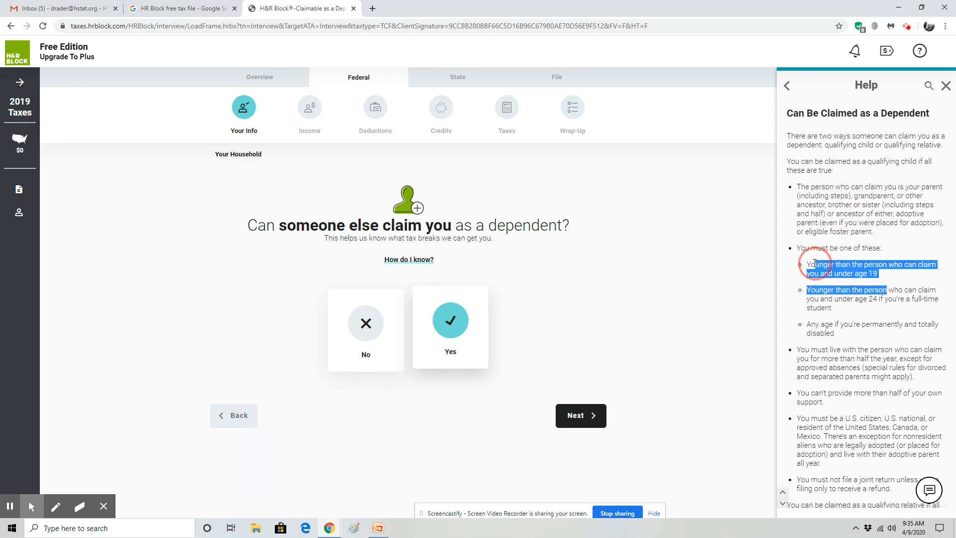
{"action": "left_click_drag", "start_coordinate": [831, 308], "coordinate": [807, 293]}
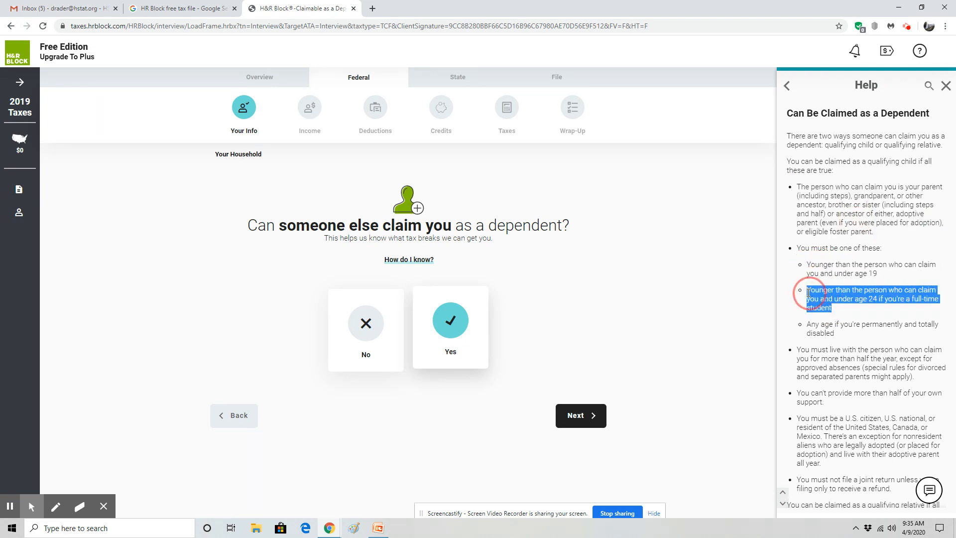
{"action": "left_click", "coordinate": [880, 312]}
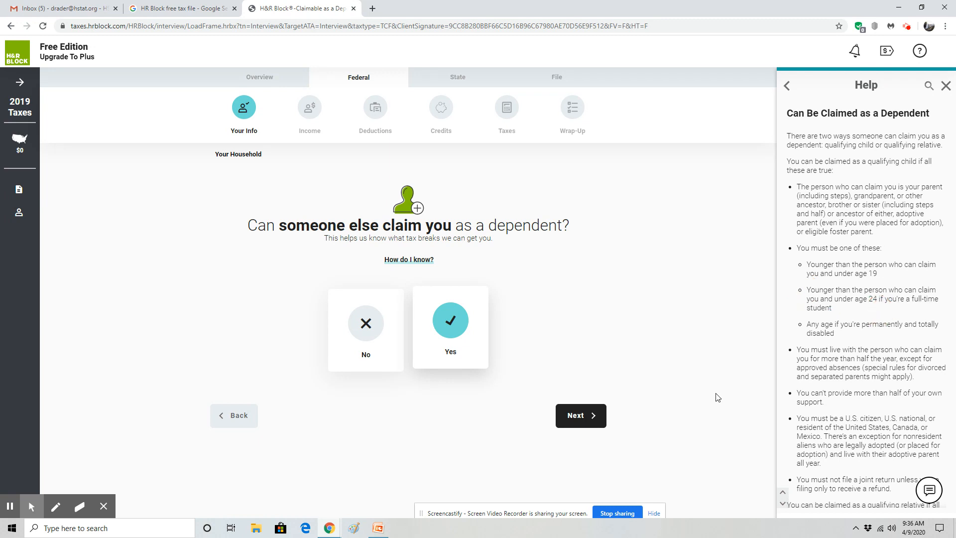
{"action": "left_click", "coordinate": [591, 417]}
Answer Yes to being claimed, Yes qualifying child, Yes parent living, No to self-support
{"action": "left_click", "coordinate": [944, 86]}
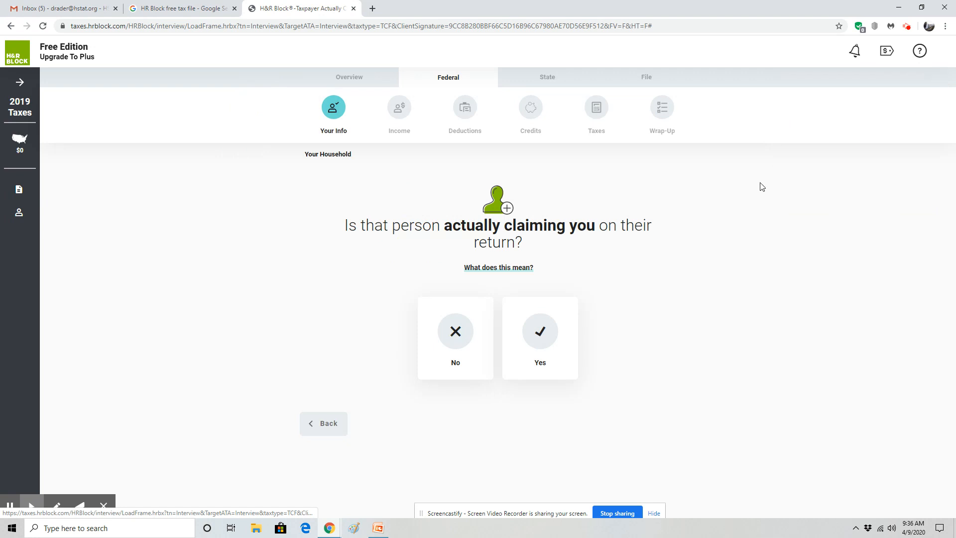
{"action": "left_click", "coordinate": [546, 342]}
{"action": "left_click", "coordinate": [666, 423]}
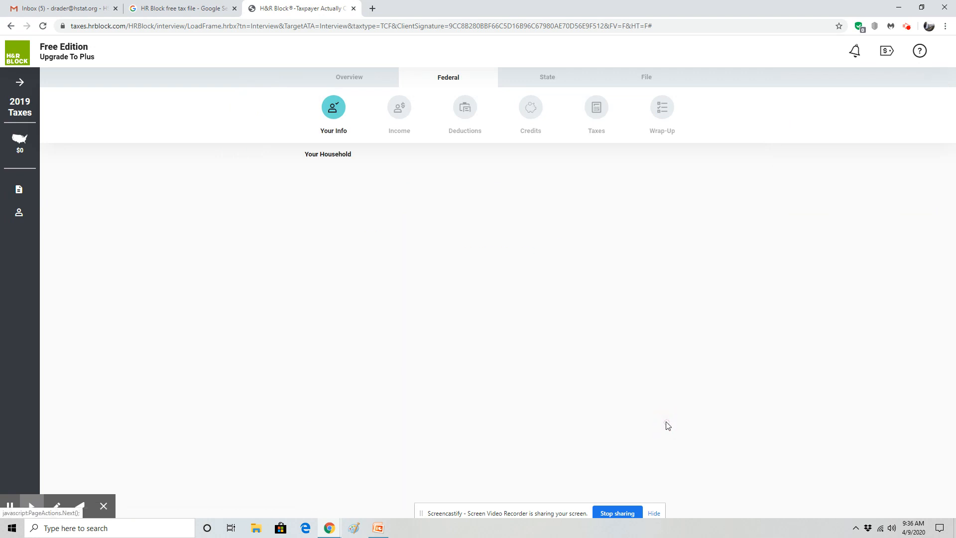
{"action": "left_click", "coordinate": [540, 315]}
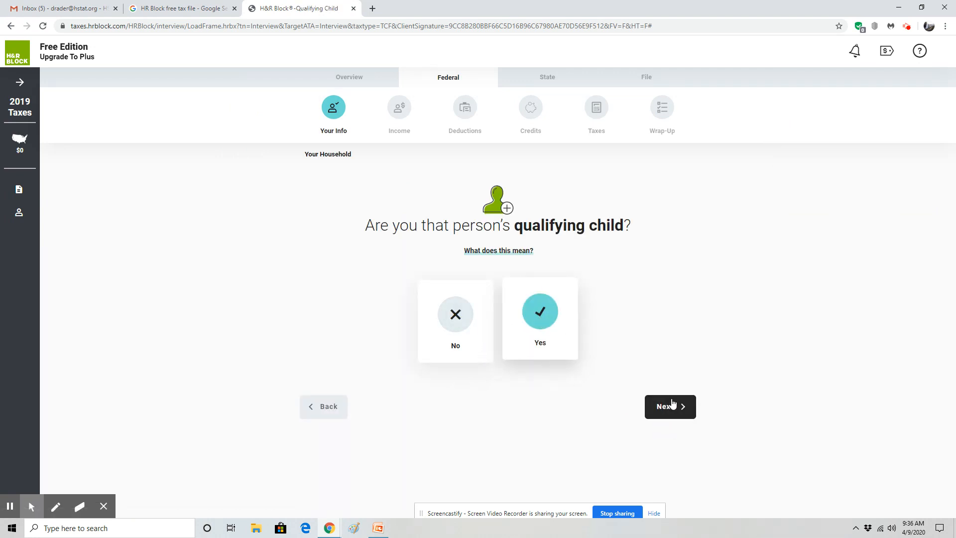
{"action": "left_click", "coordinate": [667, 406]}
{"action": "left_click", "coordinate": [458, 295]}
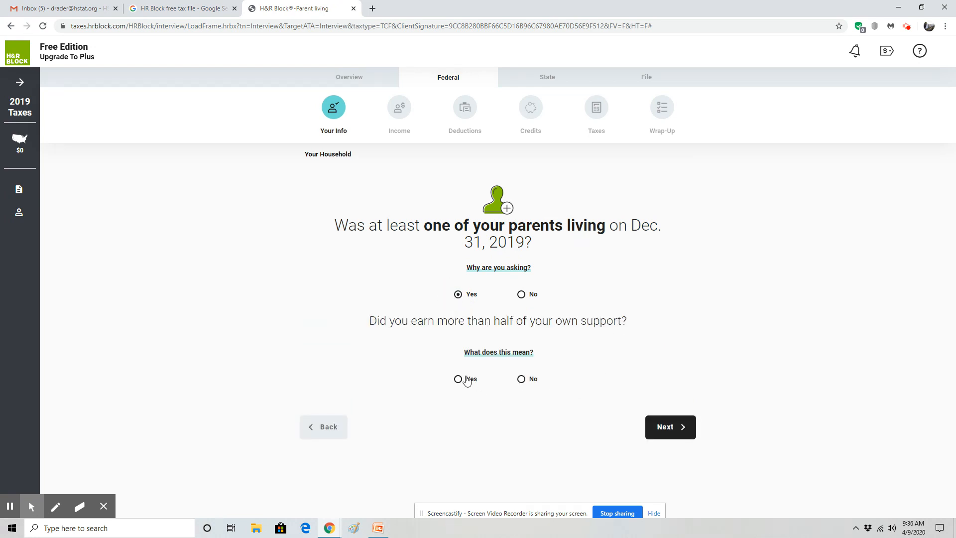
{"action": "left_click", "coordinate": [521, 380]}
{"action": "left_click", "coordinate": [680, 430]}
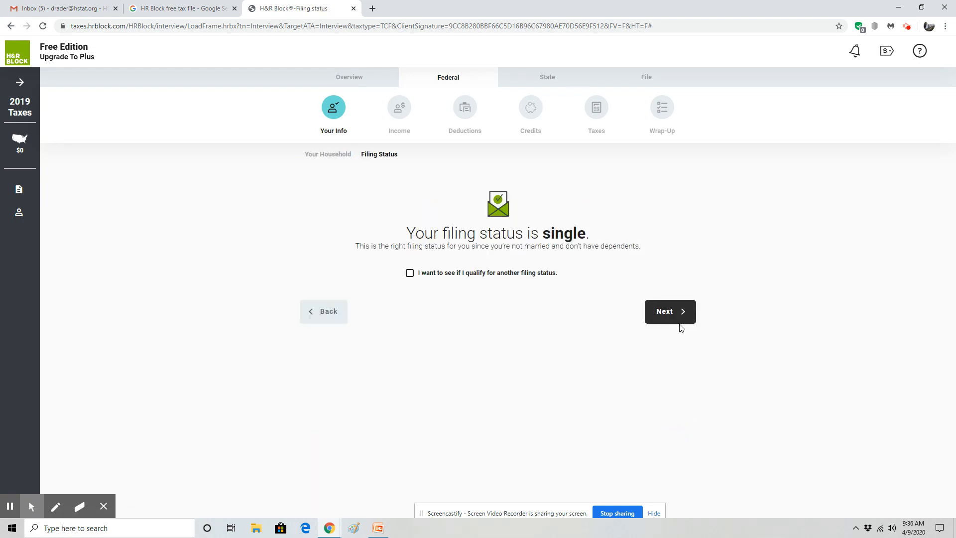
Accept Single filing status, pass the Your Info summary, and begin the Income section
{"action": "left_click", "coordinate": [668, 313]}
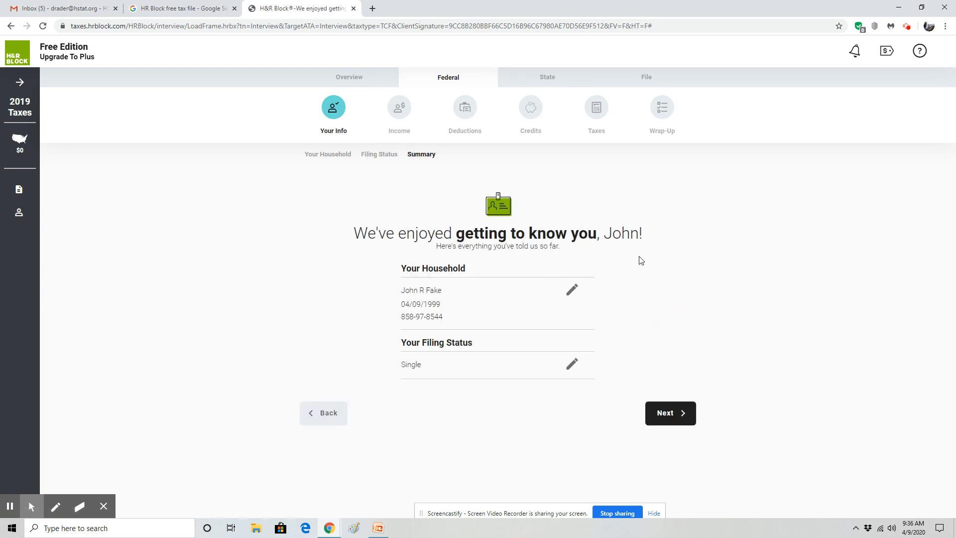
{"action": "left_click", "coordinate": [662, 420]}
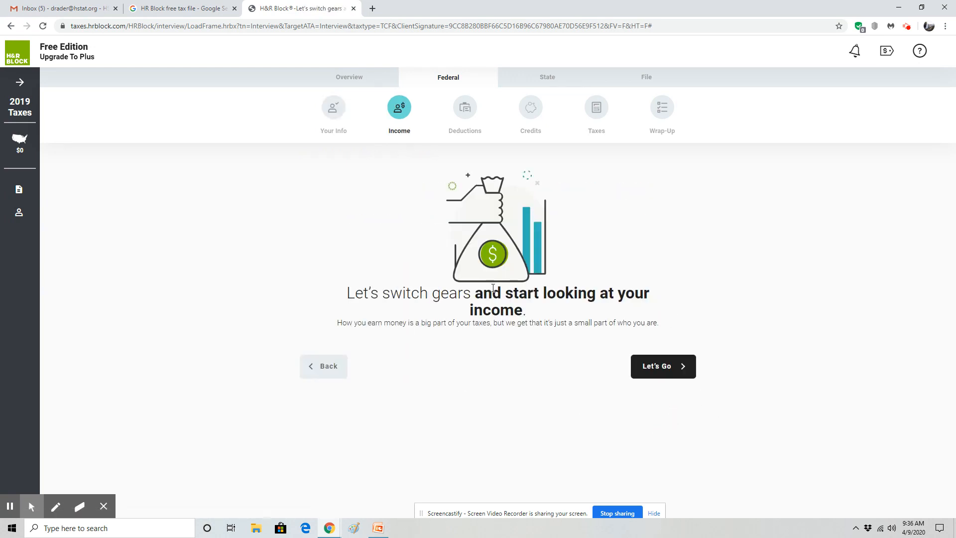
{"action": "left_click", "coordinate": [682, 363]}
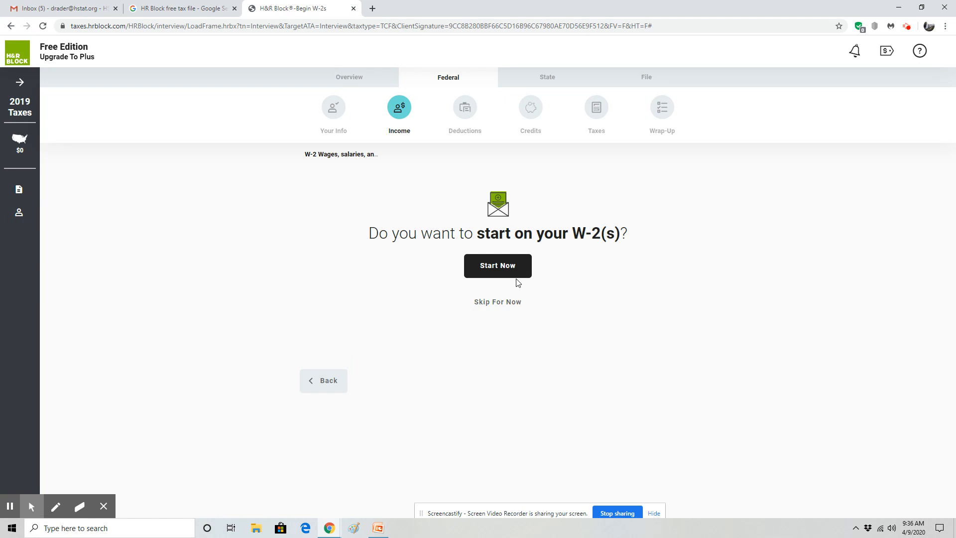
Enter Target as the W-2 employer with its EIN and choose manual W-2 entry
{"action": "left_click", "coordinate": [512, 272]}
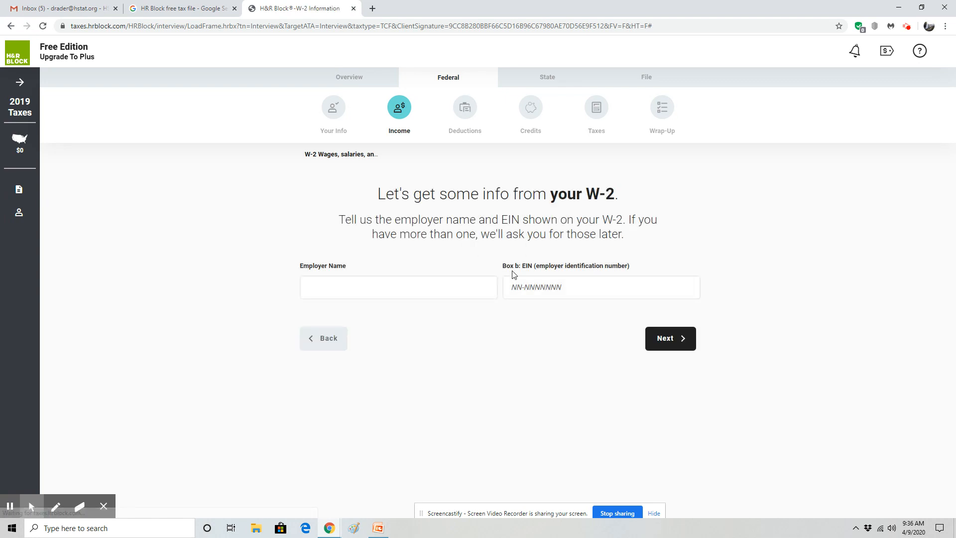
{"action": "left_click", "coordinate": [448, 287]}
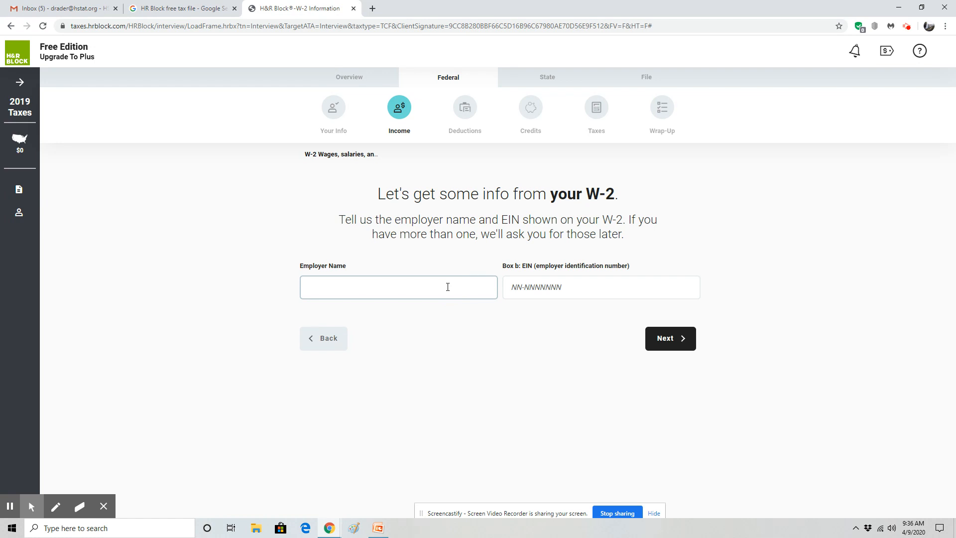
{"action": "type", "text": "Target"}
{"action": "key", "text": "Tab"}
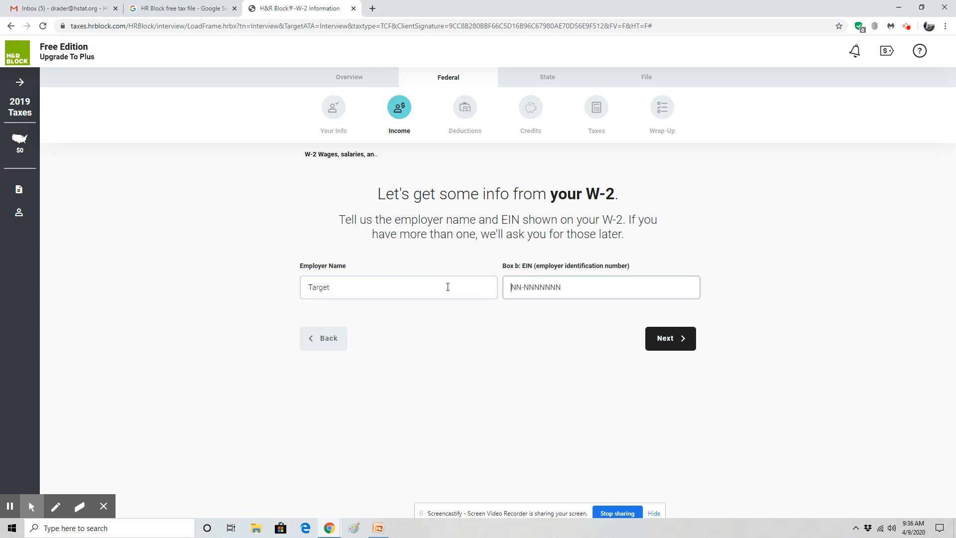
{"action": "type", "text": "55-8889"}
{"action": "left_click", "coordinate": [667, 345]}
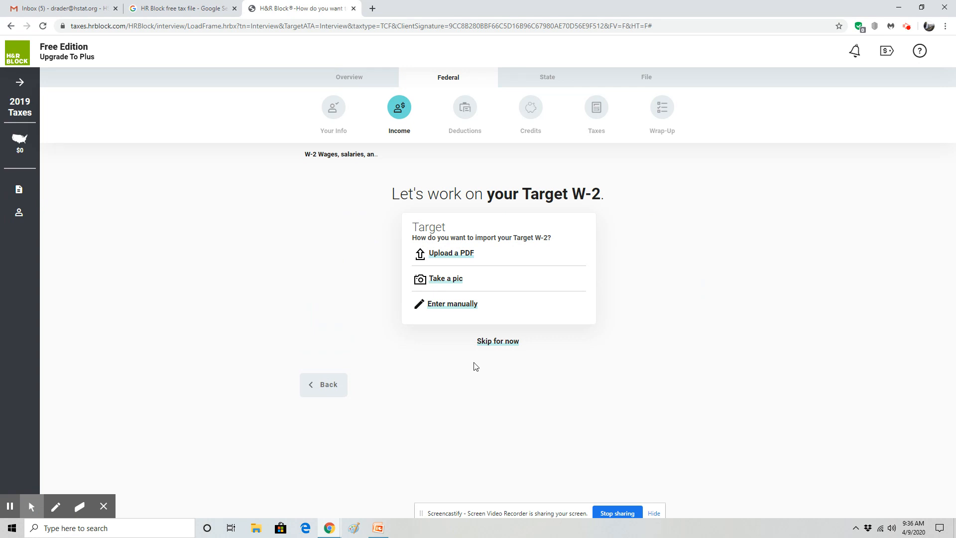
{"action": "left_click", "coordinate": [448, 305]}
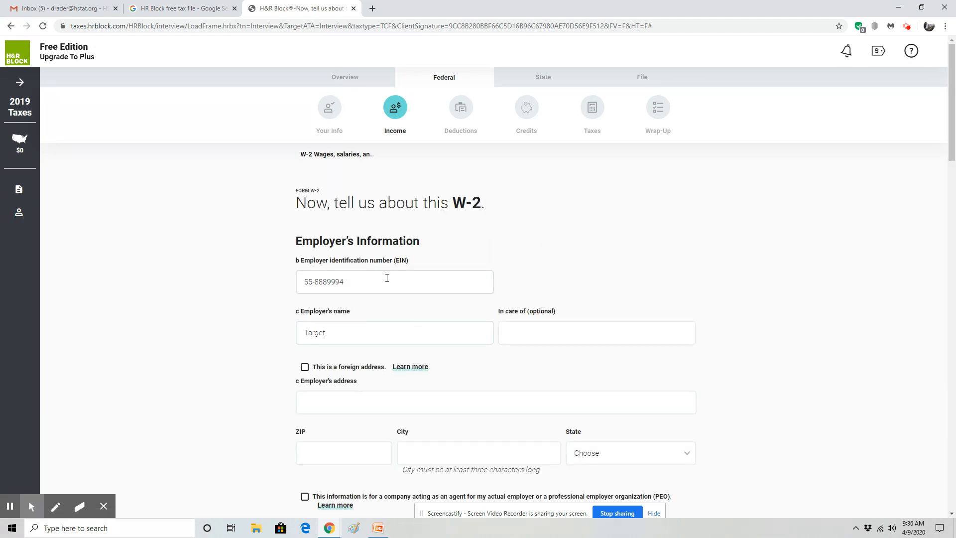
Enter the employer's street address and ZIP so Long Island City, New York fills in
{"action": "scroll", "coordinate": [387, 278], "scroll_direction": "down", "scroll_amount": 4}
{"action": "left_click", "coordinate": [342, 222]}
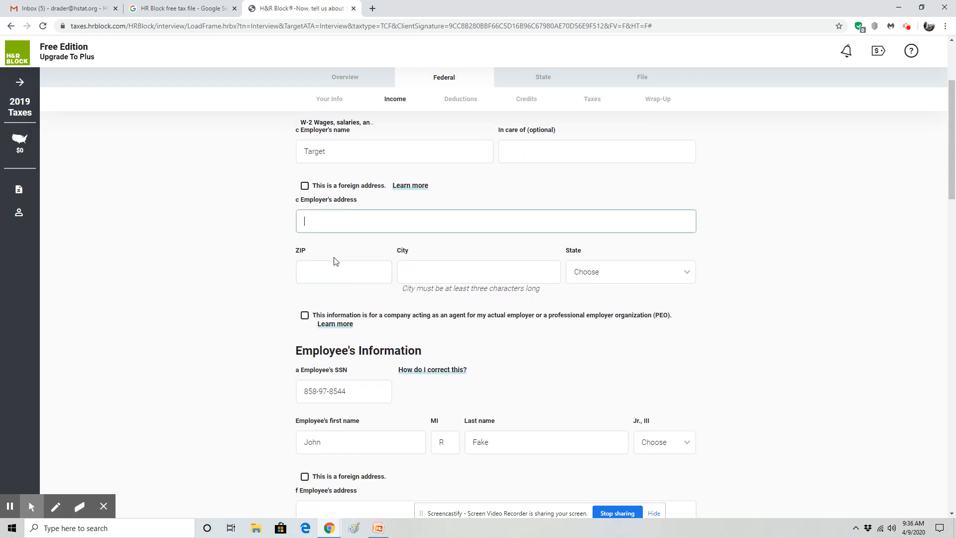
{"action": "left_click", "coordinate": [331, 276]}
{"action": "left_click", "coordinate": [390, 224]}
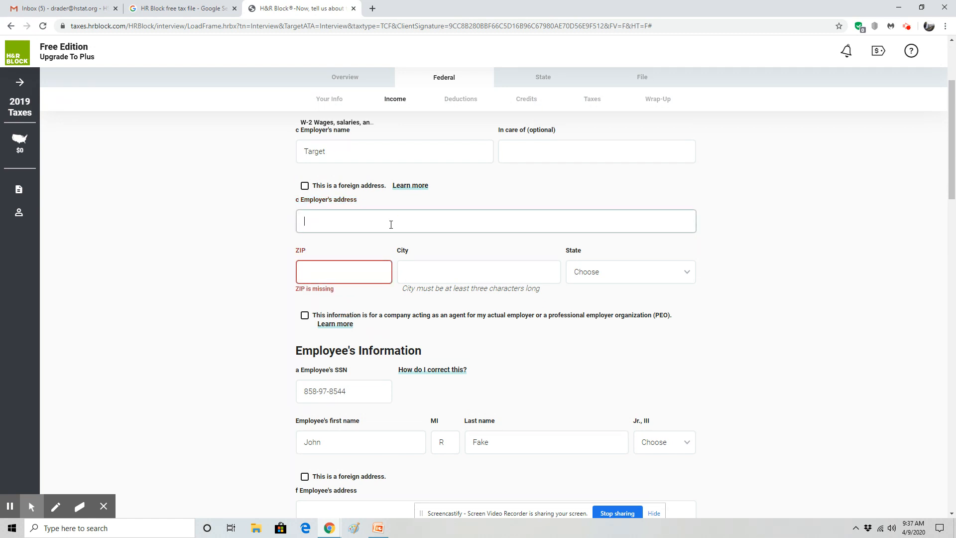
{"action": "type", "text": "123 Atlantic Terminal"}
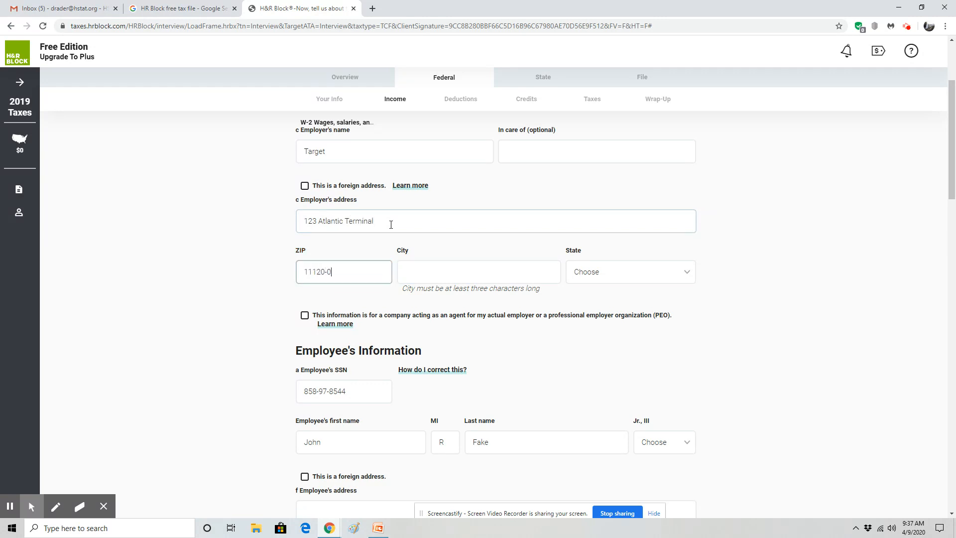
{"action": "left_click", "coordinate": [434, 271]}
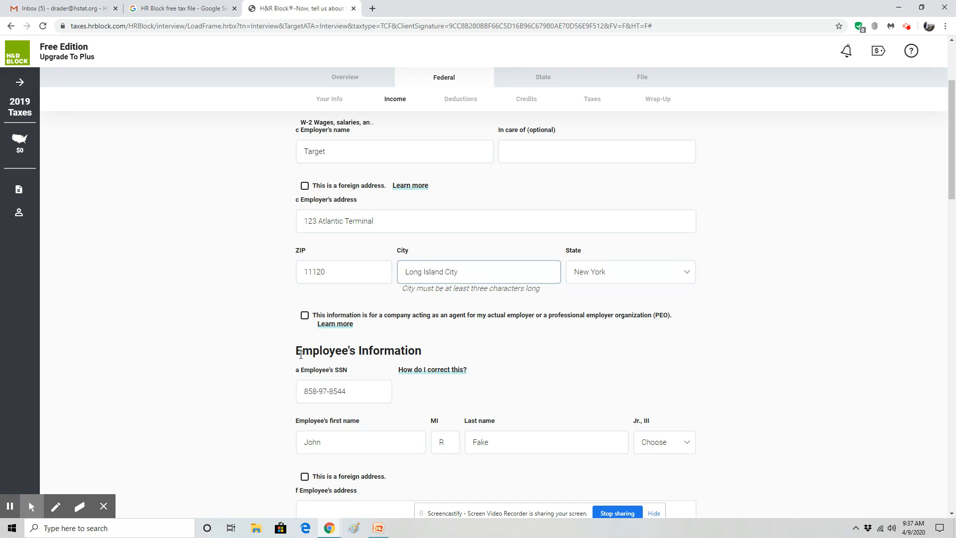
Move down to the employee section and select the employee's street address field
{"action": "scroll", "coordinate": [298, 354], "scroll_direction": "down", "scroll_amount": 3}
{"action": "scroll", "coordinate": [401, 314], "scroll_direction": "down", "scroll_amount": 2}
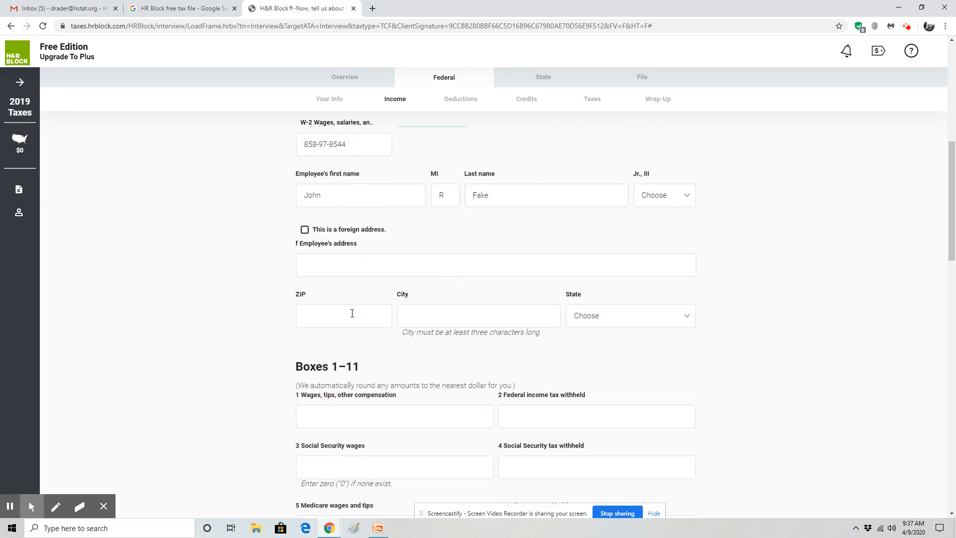
{"action": "scroll", "coordinate": [312, 311], "scroll_direction": "up", "scroll_amount": 2}
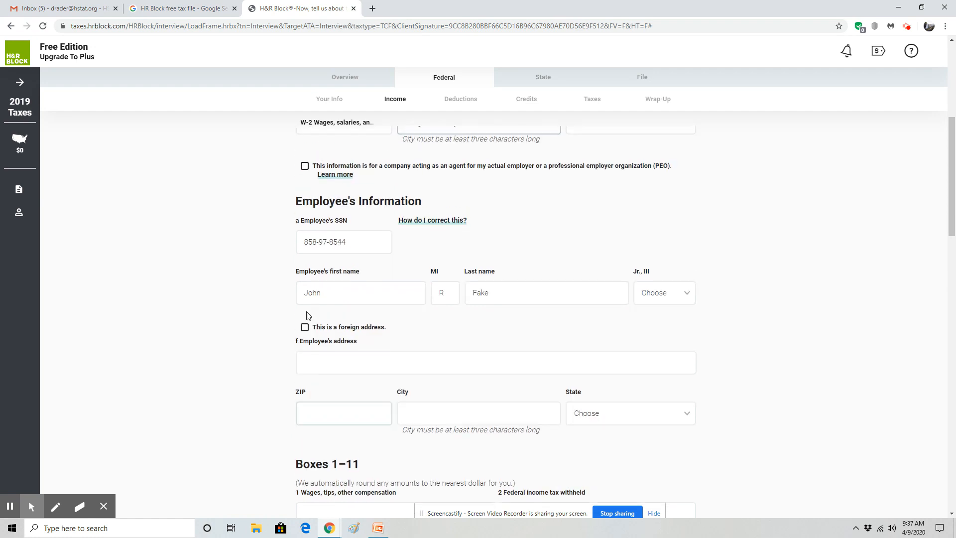
{"action": "scroll", "coordinate": [291, 322], "scroll_direction": "up", "scroll_amount": 5}
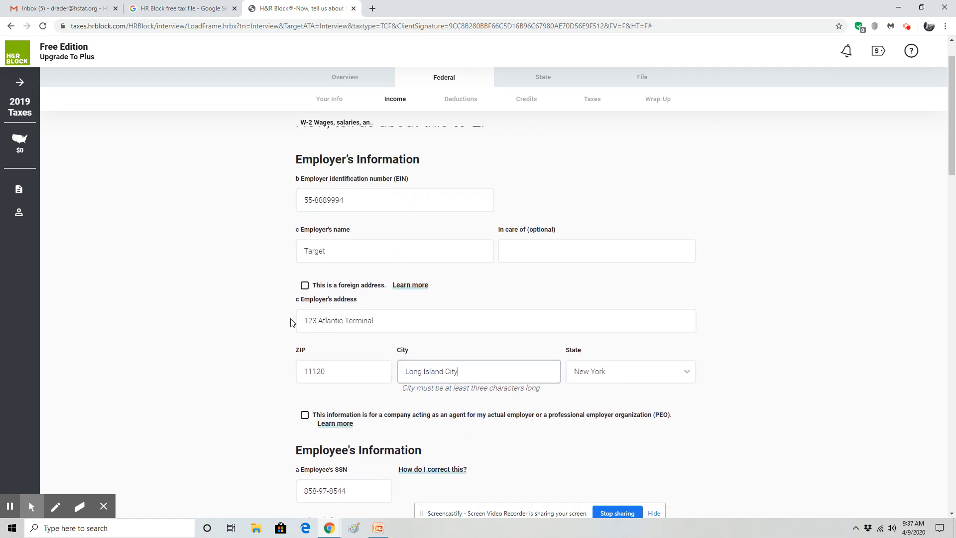
{"action": "scroll", "coordinate": [294, 321], "scroll_direction": "down", "scroll_amount": 5}
{"action": "scroll", "coordinate": [325, 342], "scroll_direction": "down", "scroll_amount": 2}
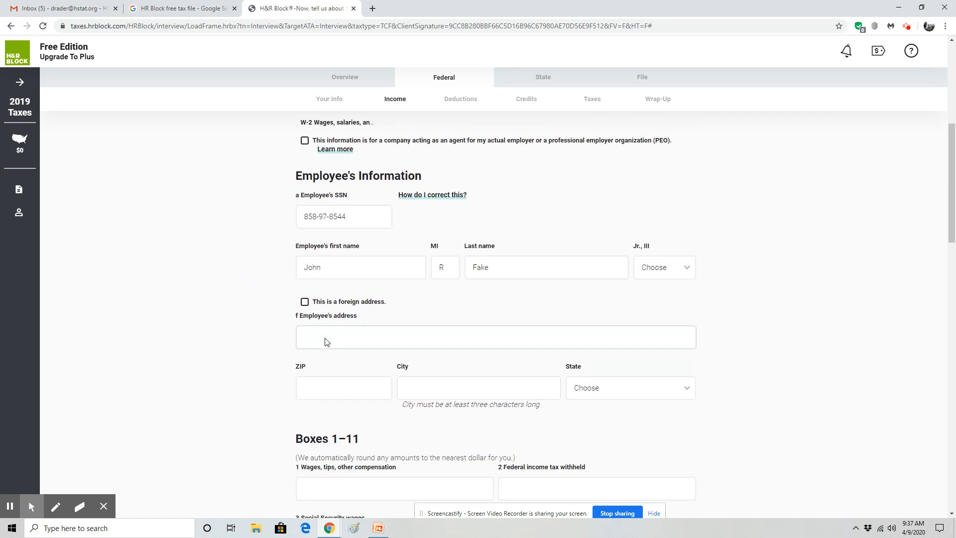
{"action": "left_click", "coordinate": [337, 273]}
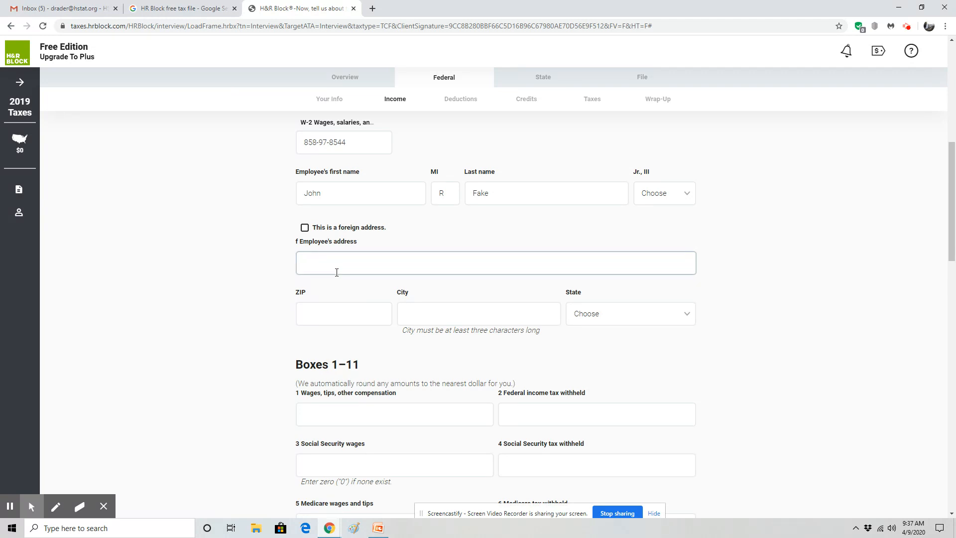
Enter the employee's street address and ZIP so Brooklyn, New York auto-fills
{"action": "type", "text": "123 Fake Street"}
{"action": "key", "text": "Tab"}
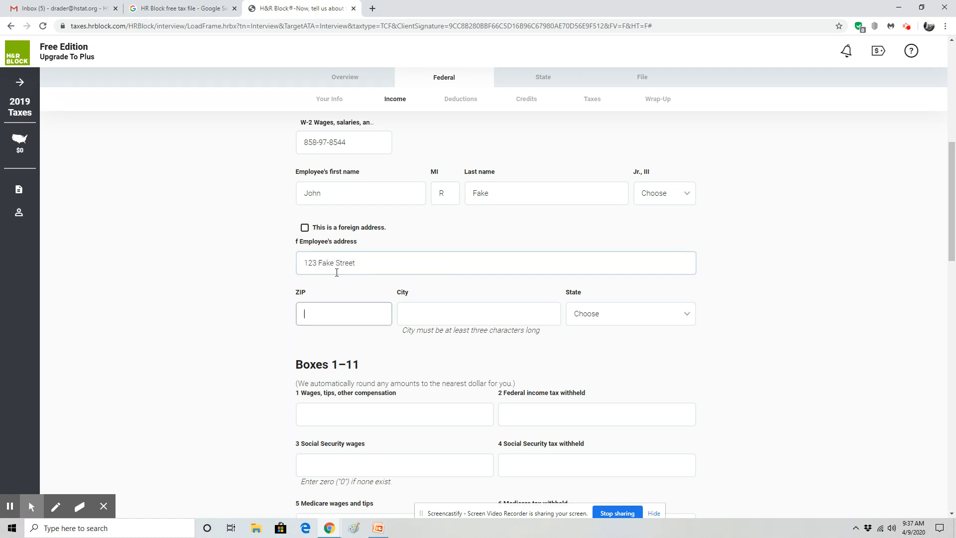
{"action": "type", "text": "11220"}
{"action": "key", "text": "Tab"}
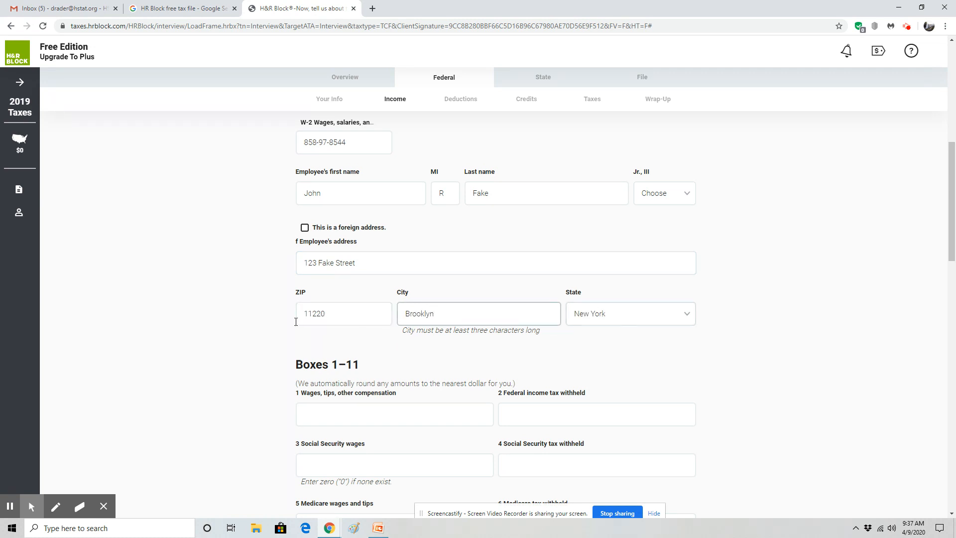
{"action": "scroll", "coordinate": [290, 325], "scroll_direction": "down", "scroll_amount": 3}
{"action": "left_click", "coordinate": [363, 271]}
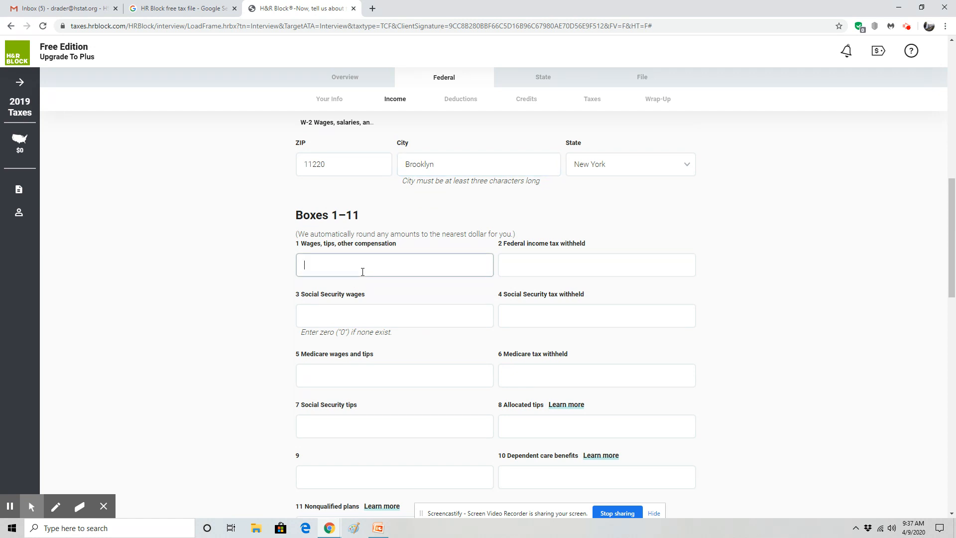
Fill Boxes 2–6 with $150 federal withholding and $2,500 Social Security and Medicare wages
{"action": "key", "text": "Tab"}
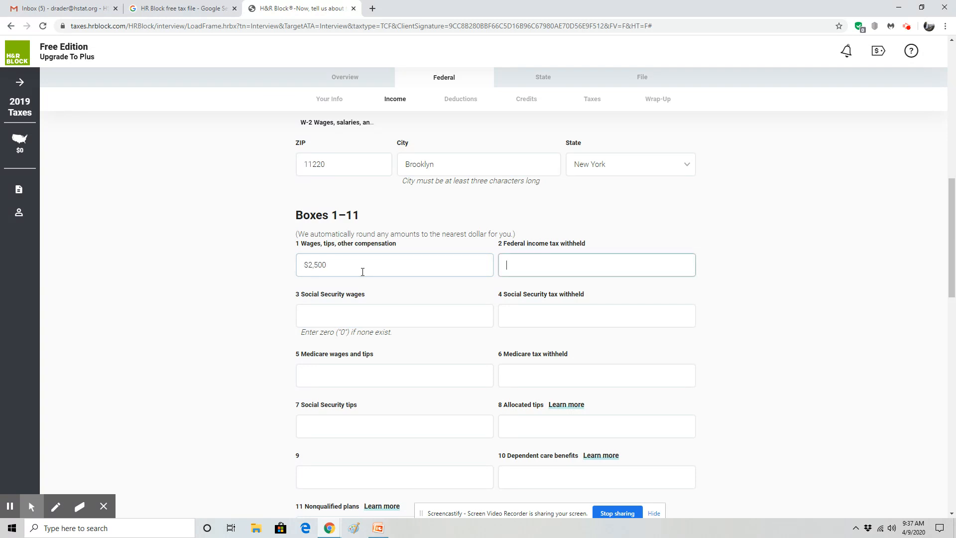
{"action": "type", "text": "150"}
{"action": "key", "text": "Tab"}
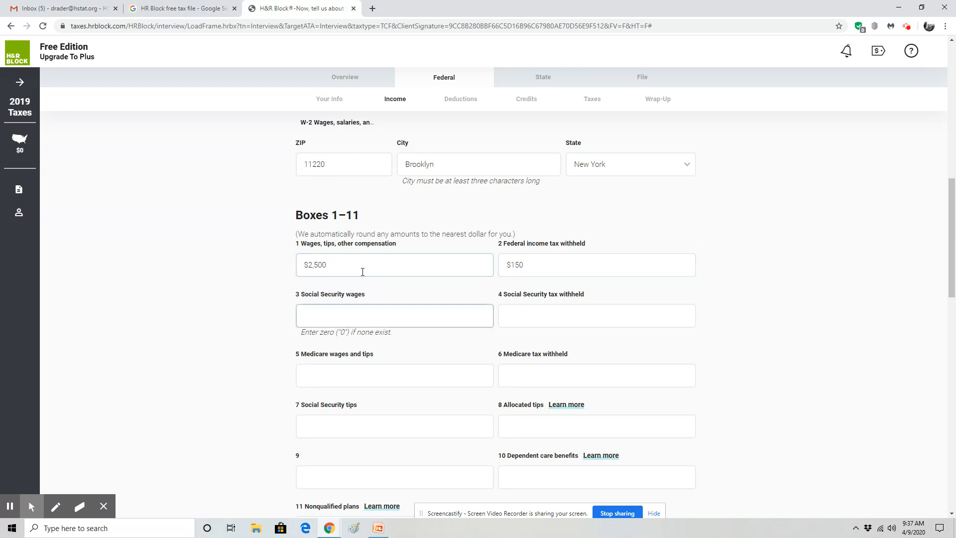
{"action": "type", "text": "2500"}
{"action": "key", "text": "Tab"}
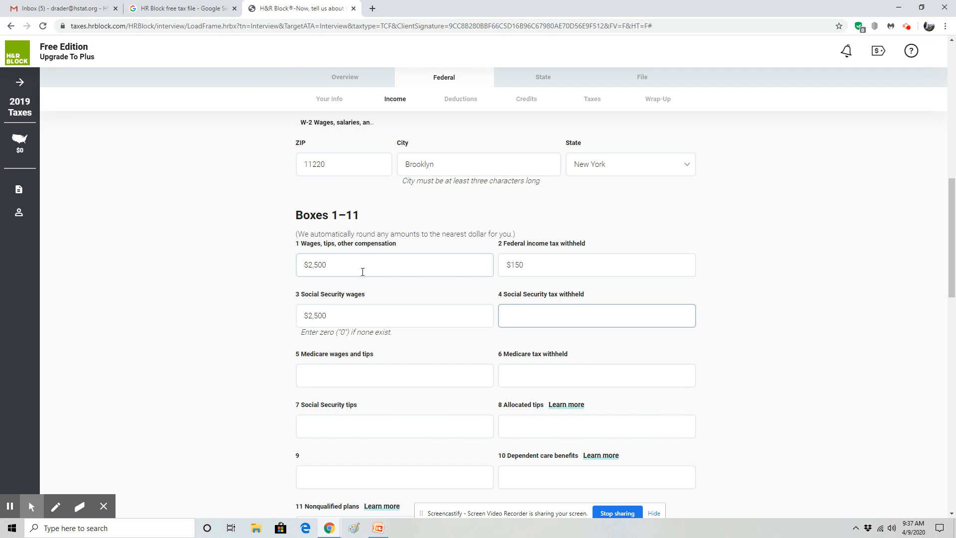
{"action": "key", "text": "Tab"}
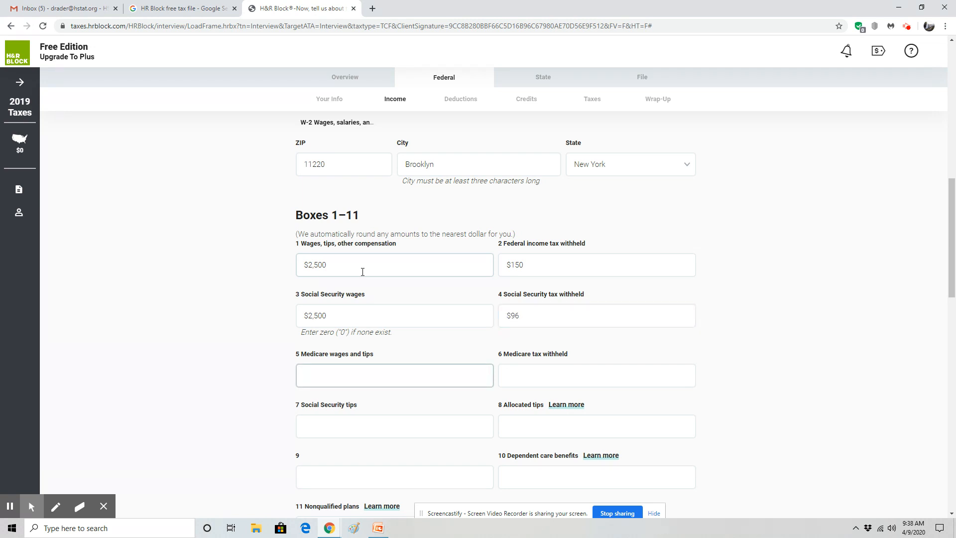
{"action": "type", "text": "2,500"}
{"action": "key", "text": "Tab"}
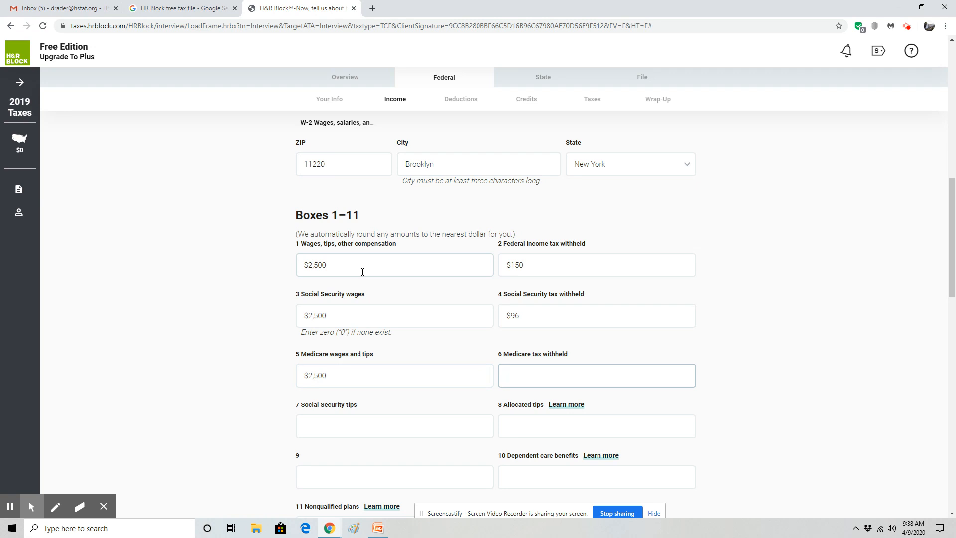
{"action": "key", "text": "Tab"}
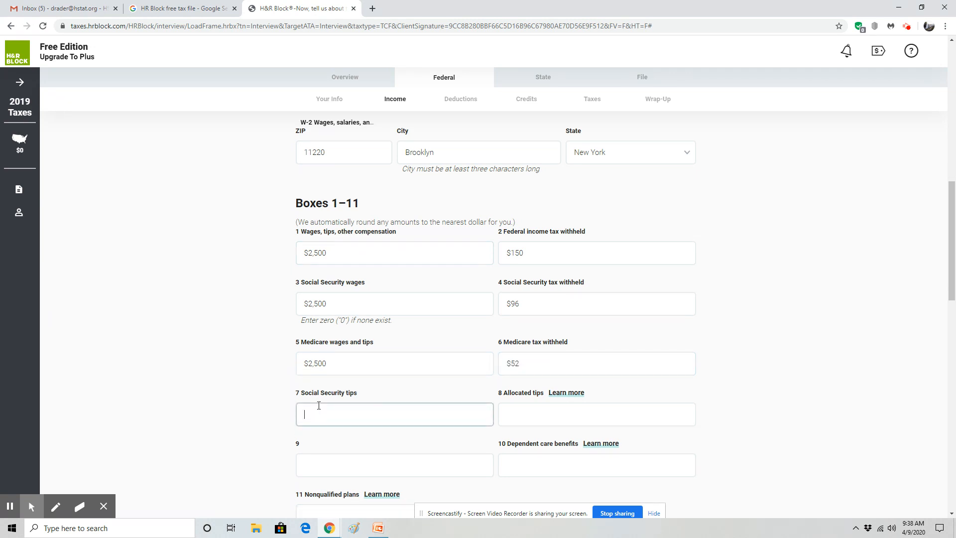
Scroll down past Boxes 12a–14 to the Boxes 15–20 state and local section
{"action": "scroll", "coordinate": [306, 408], "scroll_direction": "down", "scroll_amount": 1}
{"action": "scroll", "coordinate": [485, 418], "scroll_direction": "down", "scroll_amount": 1}
{"action": "scroll", "coordinate": [485, 418], "scroll_direction": "down", "scroll_amount": 1}
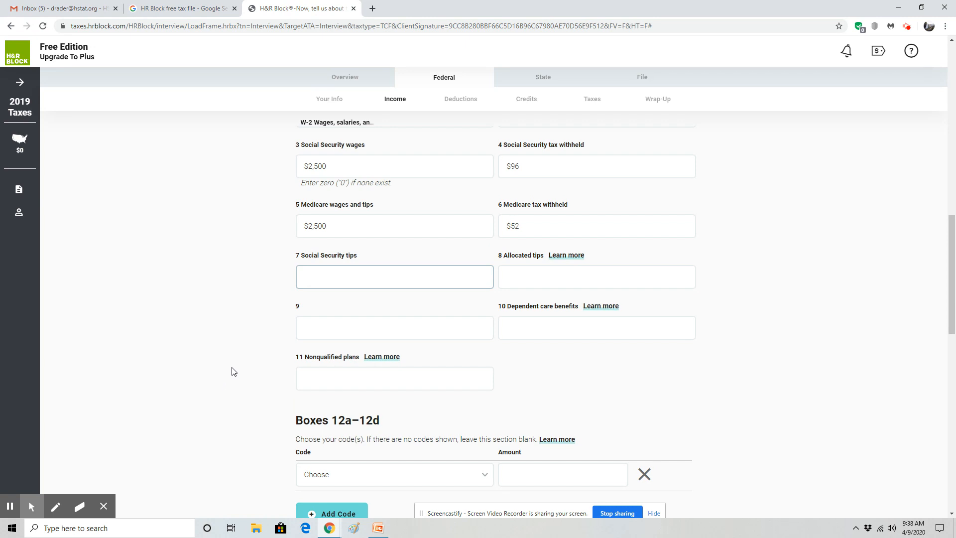
{"action": "scroll", "coordinate": [231, 365], "scroll_direction": "down", "scroll_amount": 3}
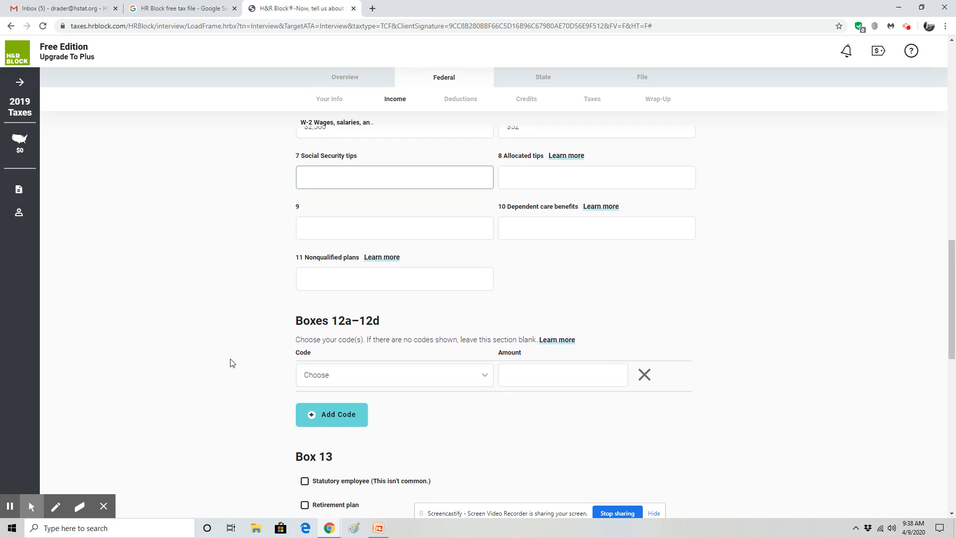
{"action": "scroll", "coordinate": [252, 346], "scroll_direction": "down", "scroll_amount": 2}
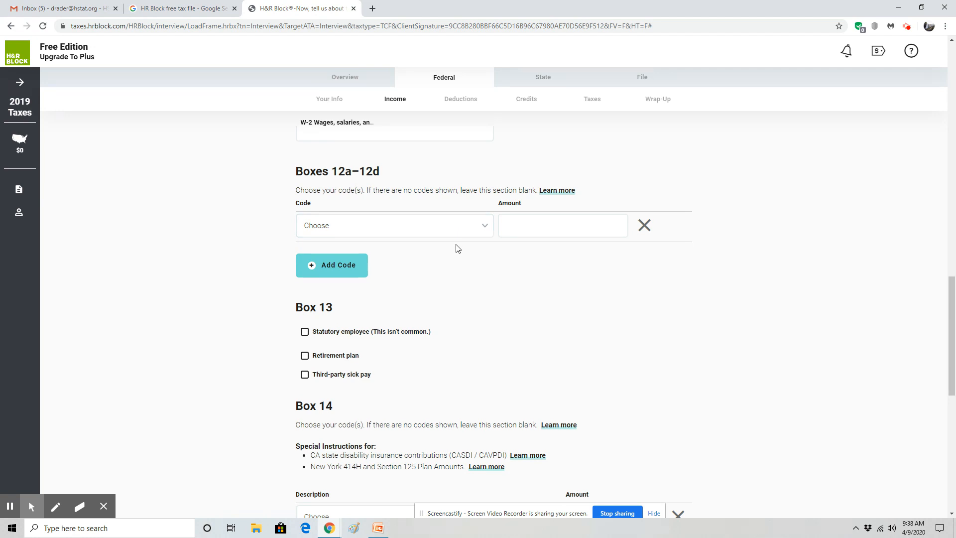
{"action": "scroll", "coordinate": [465, 281], "scroll_direction": "down", "scroll_amount": 3}
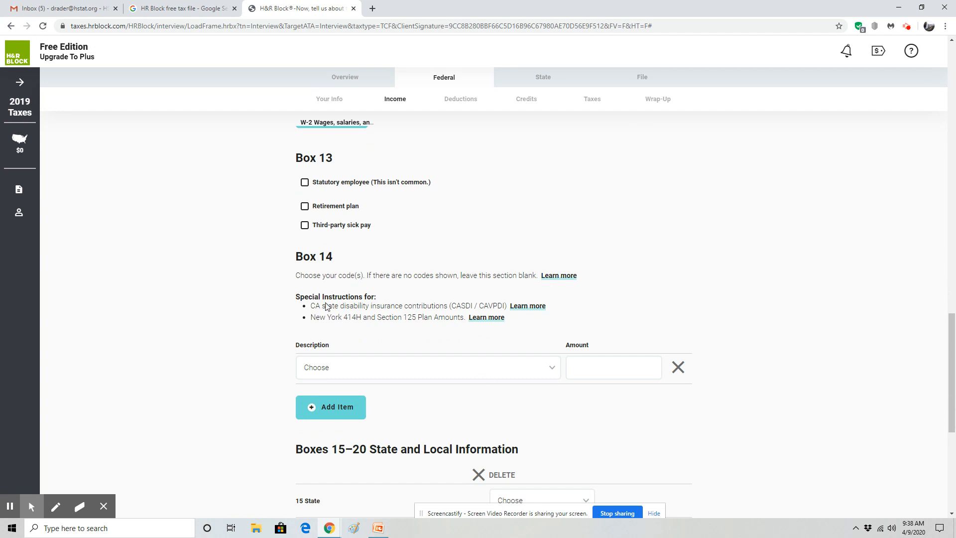
{"action": "scroll", "coordinate": [390, 381], "scroll_direction": "down", "scroll_amount": 3}
{"action": "scroll", "coordinate": [267, 368], "scroll_direction": "down", "scroll_amount": 2}
Set the Box 15 state to New York
{"action": "left_click", "coordinate": [544, 257]}
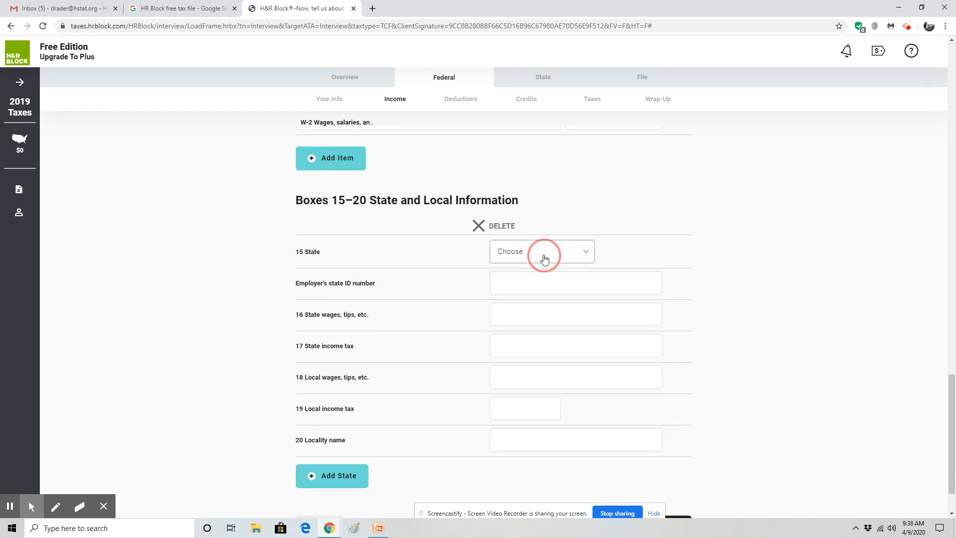
{"action": "scroll", "coordinate": [525, 306], "scroll_direction": "down", "scroll_amount": 10}
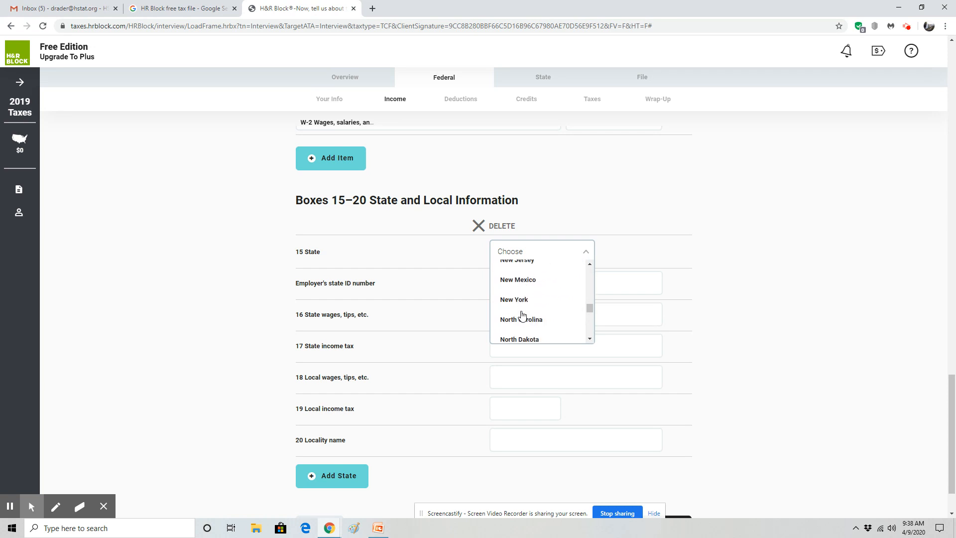
{"action": "left_click", "coordinate": [520, 299]}
{"action": "left_click", "coordinate": [522, 284]}
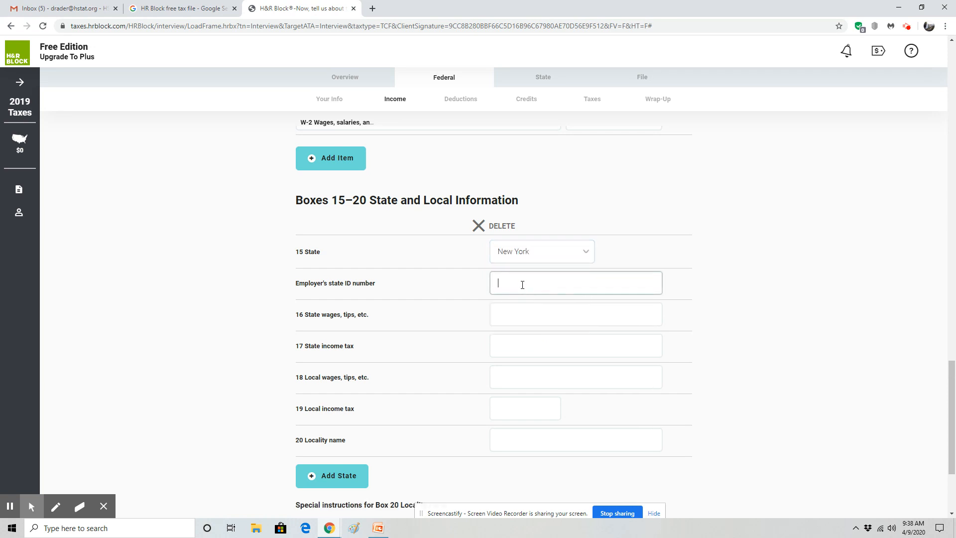
{"action": "scroll", "coordinate": [522, 284], "scroll_direction": "up", "scroll_amount": 15}
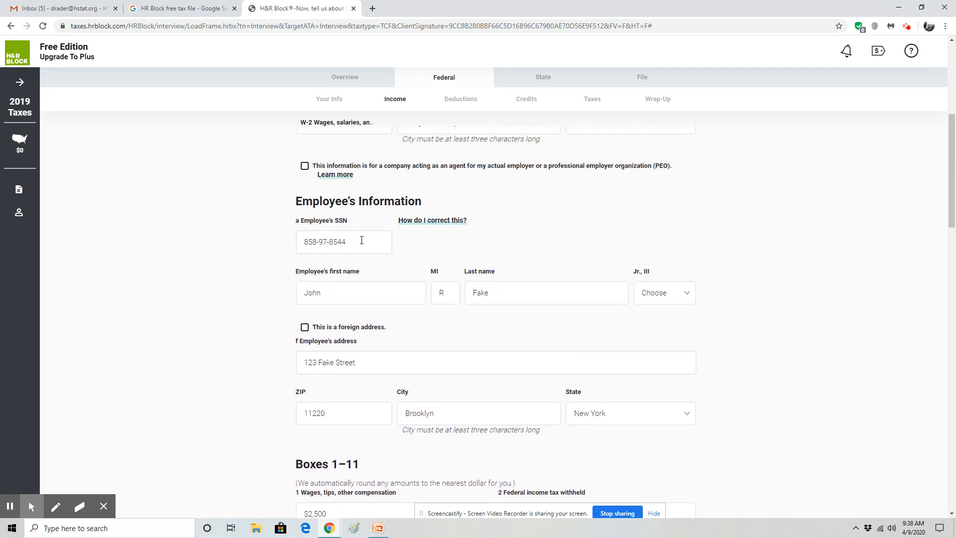
{"action": "scroll", "coordinate": [364, 242], "scroll_direction": "up", "scroll_amount": 10}
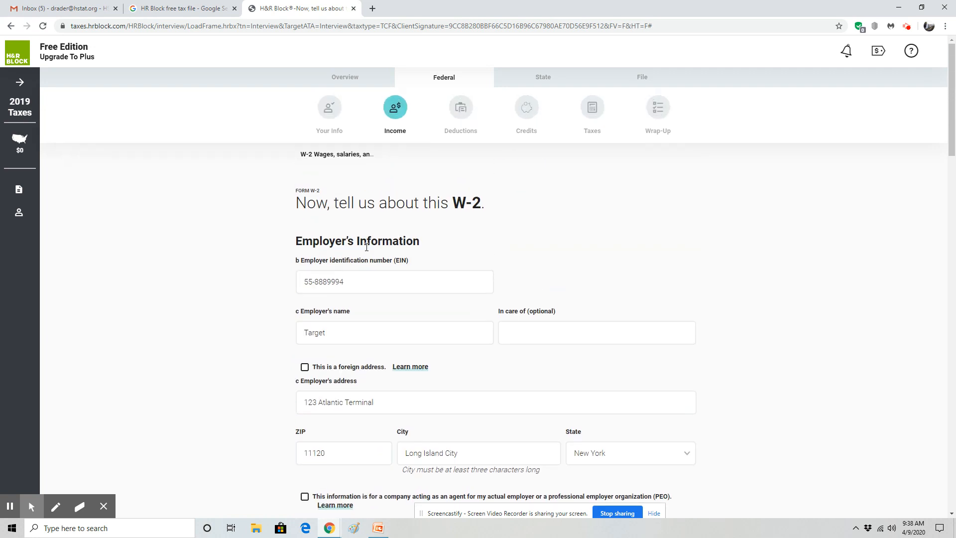
{"action": "left_click_drag", "start_coordinate": [358, 280], "coordinate": [247, 279]}
{"action": "key", "text": "ctrl+c"}
{"action": "scroll", "coordinate": [258, 304], "scroll_direction": "down", "scroll_amount": 6}
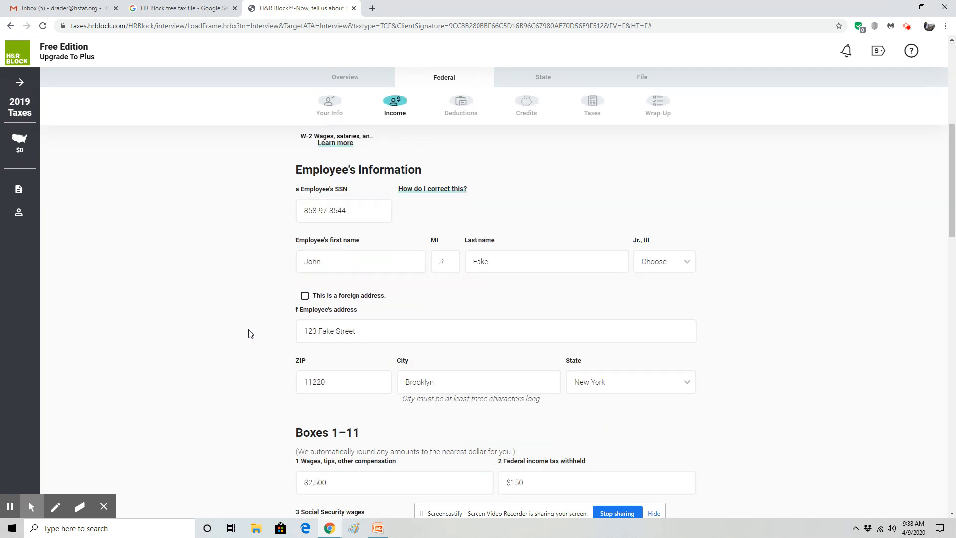
{"action": "scroll", "coordinate": [250, 333], "scroll_direction": "down", "scroll_amount": 15}
Paste the EIN as state ID and enter $2,500 state wages, $125 state tax, $36 local tax
{"action": "left_click", "coordinate": [513, 184]}
{"action": "key", "text": "ctrl+v"}
{"action": "left_click", "coordinate": [531, 214]}
{"action": "scroll", "coordinate": [141, 288], "scroll_direction": "up", "scroll_amount": 15}
{"action": "scroll", "coordinate": [199, 282], "scroll_direction": "down", "scroll_amount": 20}
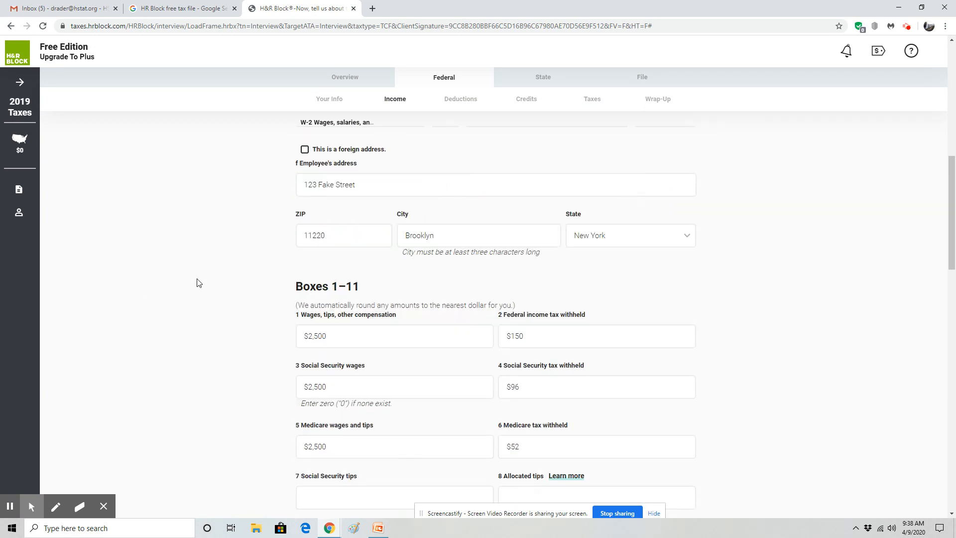
{"action": "scroll", "coordinate": [199, 282], "scroll_direction": "up", "scroll_amount": 3}
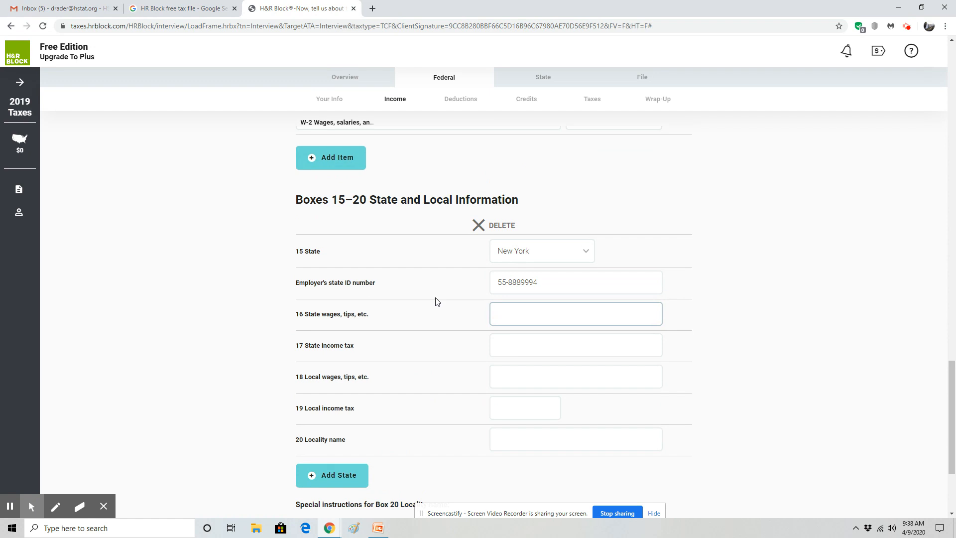
{"action": "key", "text": "Tab"}
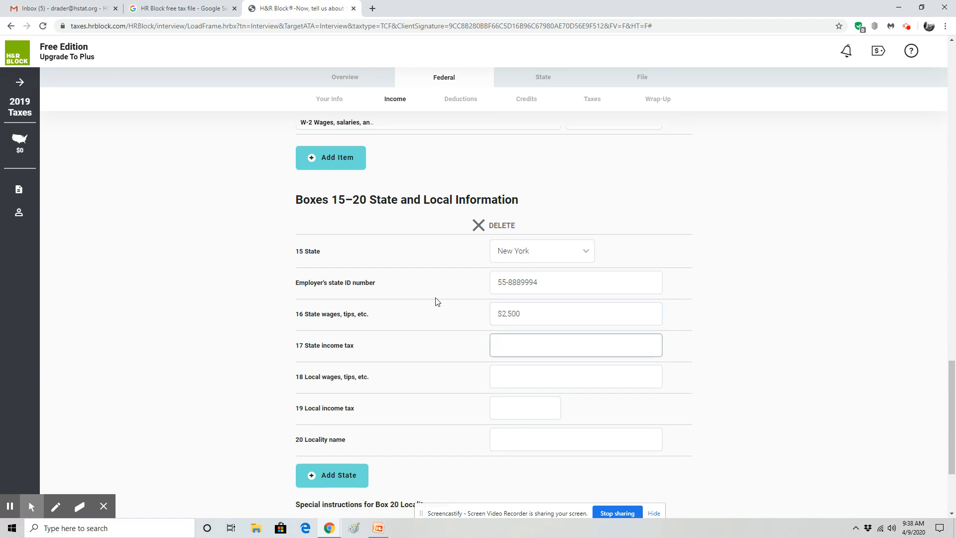
{"action": "key", "text": "Tab"}
{"action": "key", "text": "Tab"}
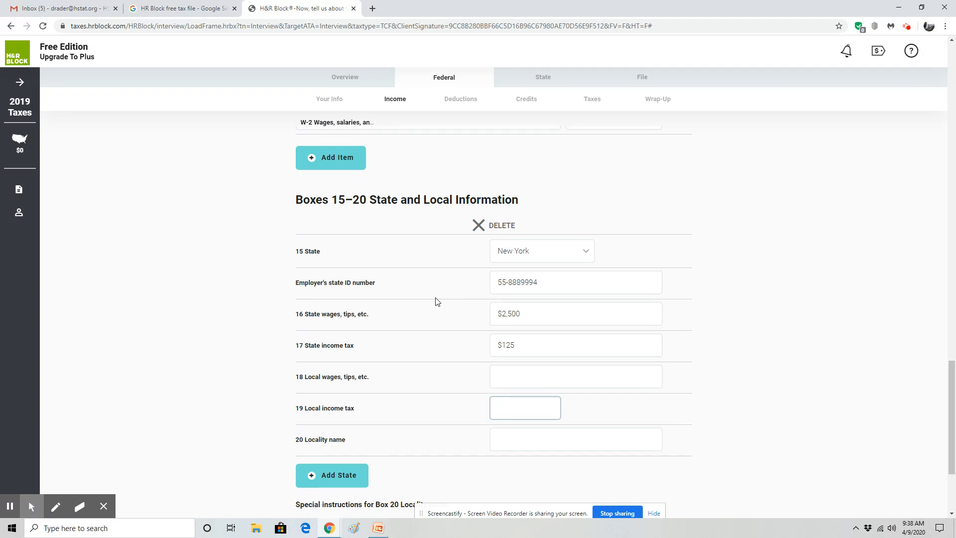
{"action": "key", "text": "Tab"}
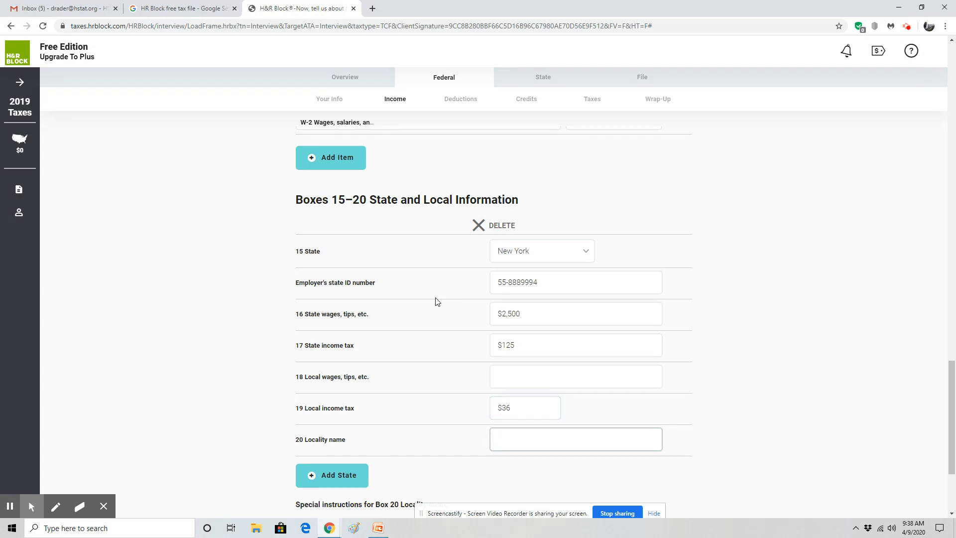
Review the NYC locality instruction for Box 20
{"action": "scroll", "coordinate": [436, 301], "scroll_direction": "down", "scroll_amount": 3}
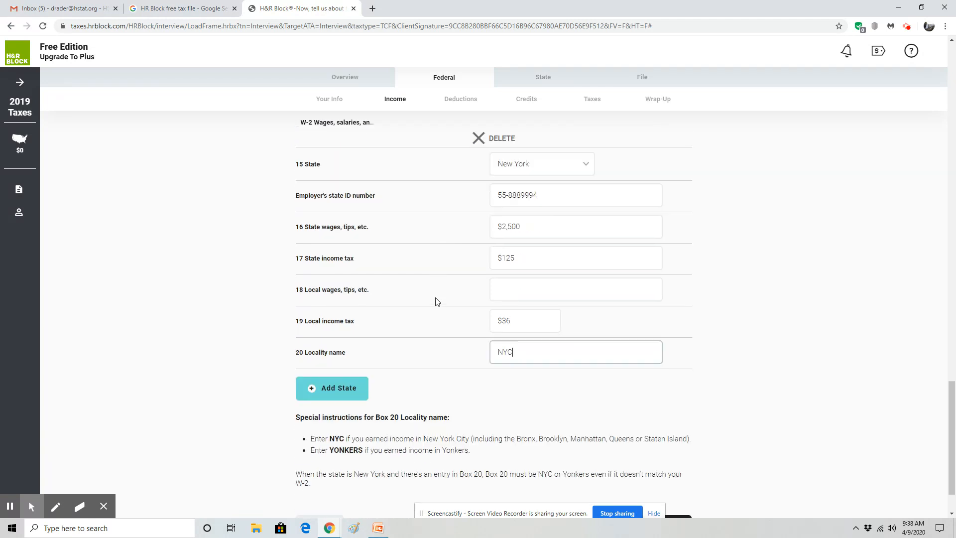
{"action": "left_click_drag", "start_coordinate": [310, 380], "coordinate": [687, 378]}
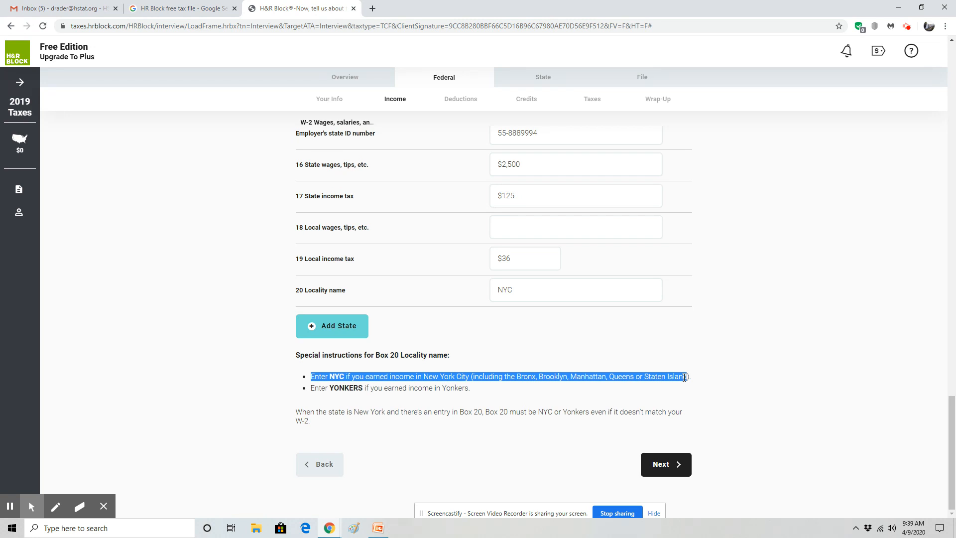
{"action": "left_click_drag", "start_coordinate": [685, 376], "coordinate": [688, 377]}
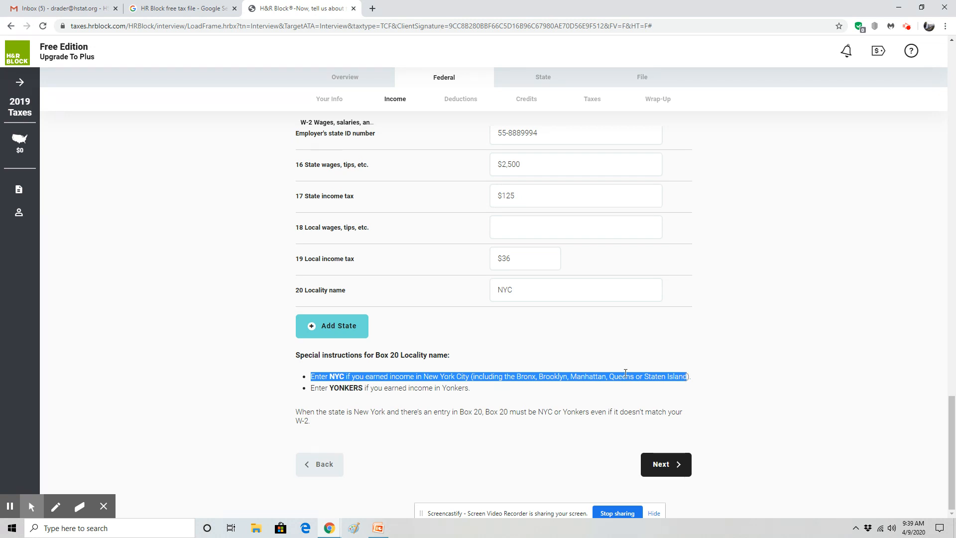
{"action": "left_click", "coordinate": [523, 413]}
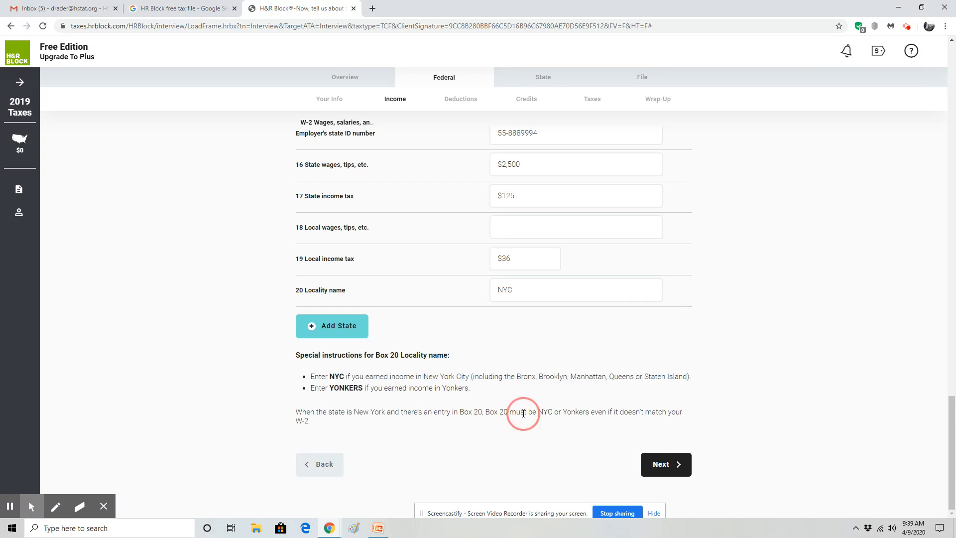
Fix the missing-local-wages error with $2,500 in Box 18 and resubmit the W-2
{"action": "left_click", "coordinate": [669, 463]}
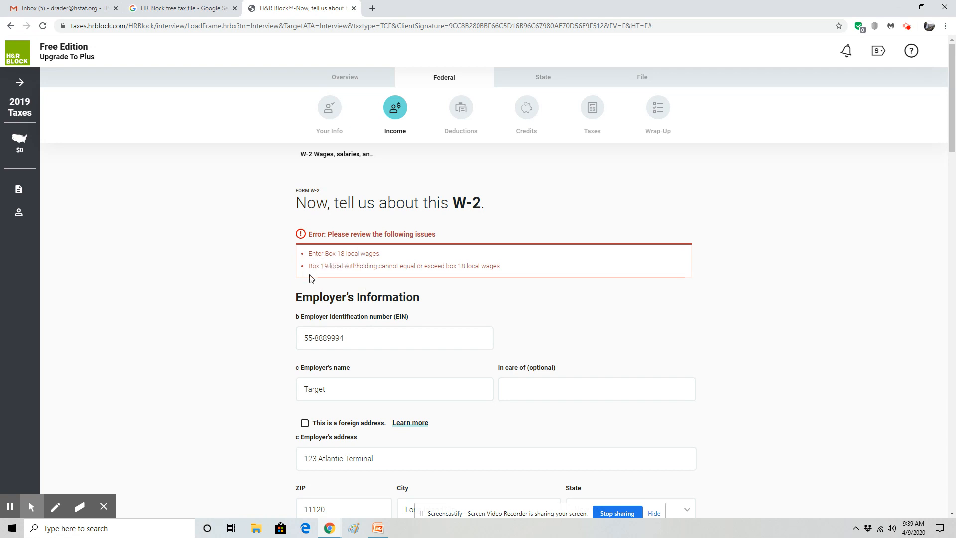
{"action": "left_click", "coordinate": [433, 276]}
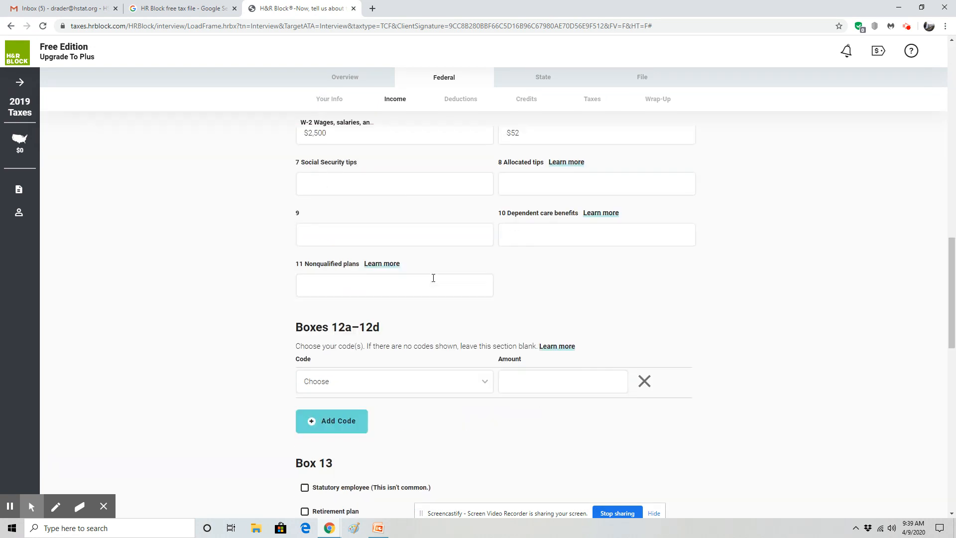
{"action": "scroll", "coordinate": [492, 279], "scroll_direction": "up", "scroll_amount": 2}
{"action": "left_click", "coordinate": [509, 332]}
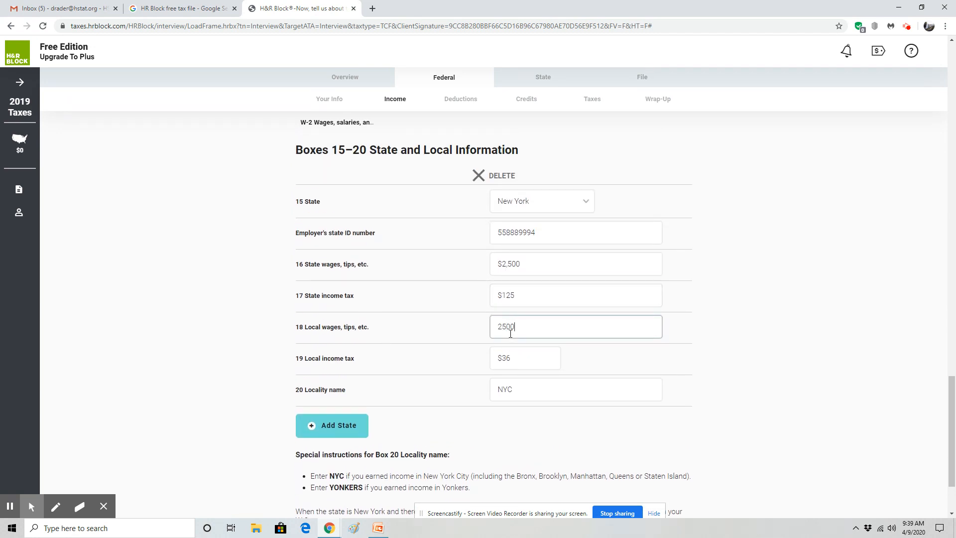
{"action": "left_click", "coordinate": [895, 266]}
{"action": "scroll", "coordinate": [679, 365], "scroll_direction": "down", "scroll_amount": 2}
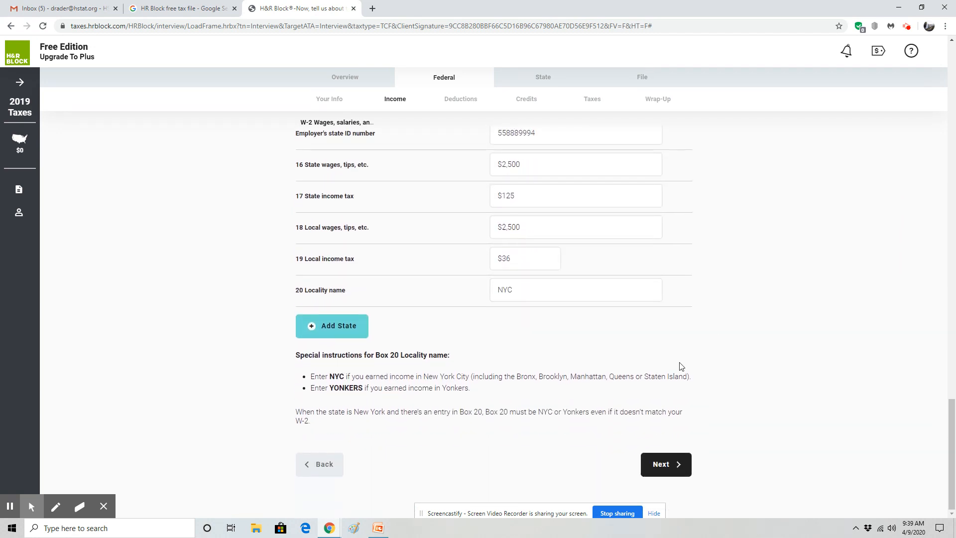
{"action": "left_click", "coordinate": [673, 466]}
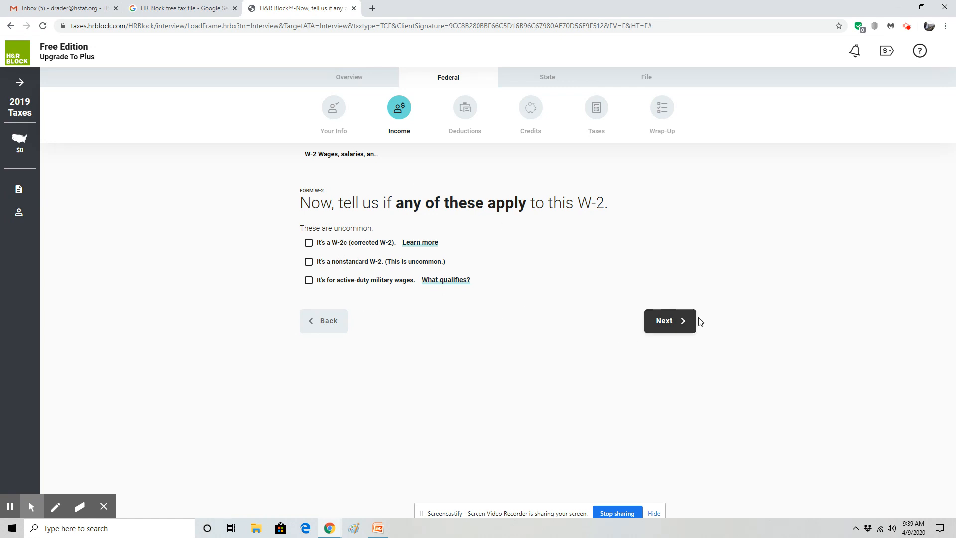
Change Social Security tax withheld from $96 to $52 and Medicare tax from $52 to $26
{"action": "left_click", "coordinate": [678, 322]}
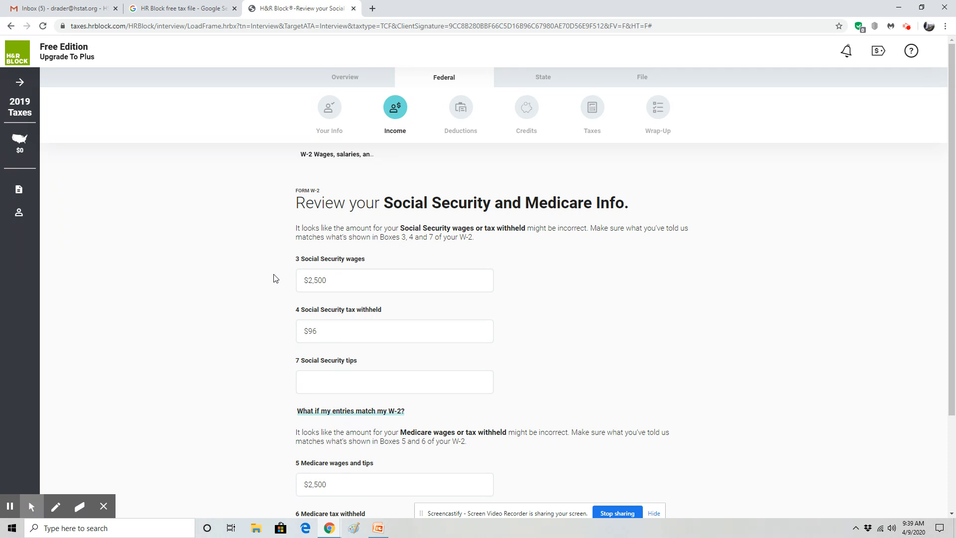
{"action": "left_click_drag", "start_coordinate": [331, 331], "coordinate": [252, 327]}
{"action": "type", "text": "52"}
{"action": "left_click", "coordinate": [244, 328]}
{"action": "scroll", "coordinate": [244, 328], "scroll_direction": "down", "scroll_amount": 3}
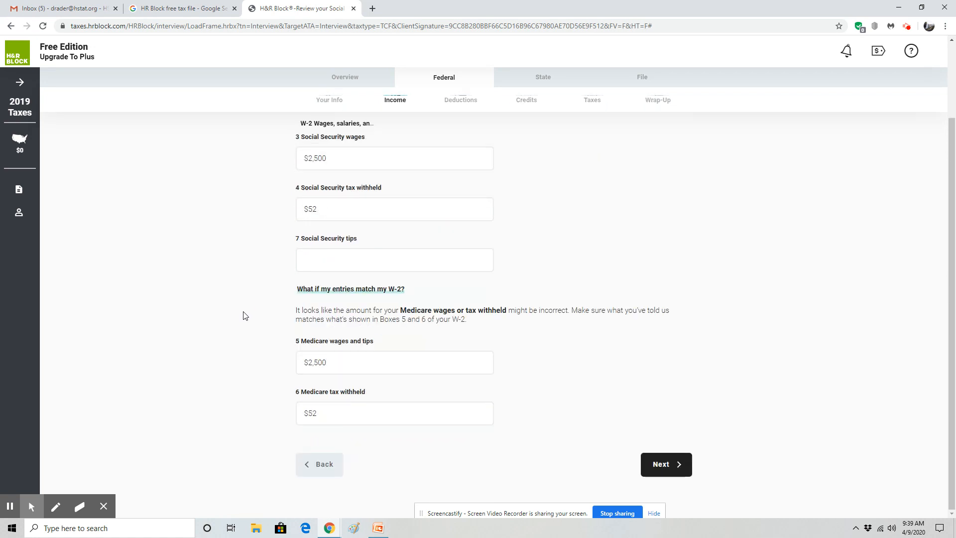
{"action": "left_click_drag", "start_coordinate": [323, 413], "coordinate": [202, 413]}
{"action": "type", "text": "26"}
{"action": "left_click", "coordinate": [203, 411]}
{"action": "left_click", "coordinate": [669, 454]}
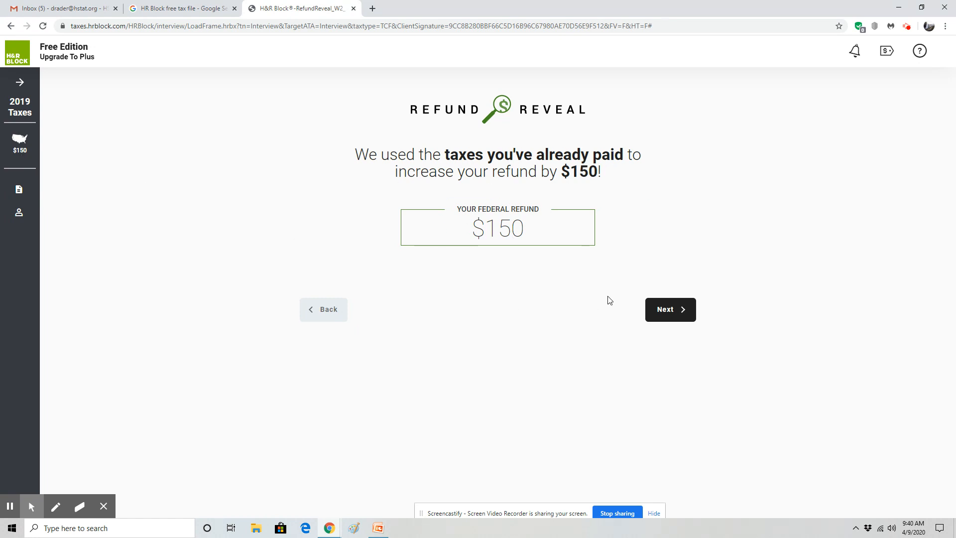
Continue past the $150 refund, accepting the Target W-2, current address and Student occupation
{"action": "left_click", "coordinate": [677, 305]}
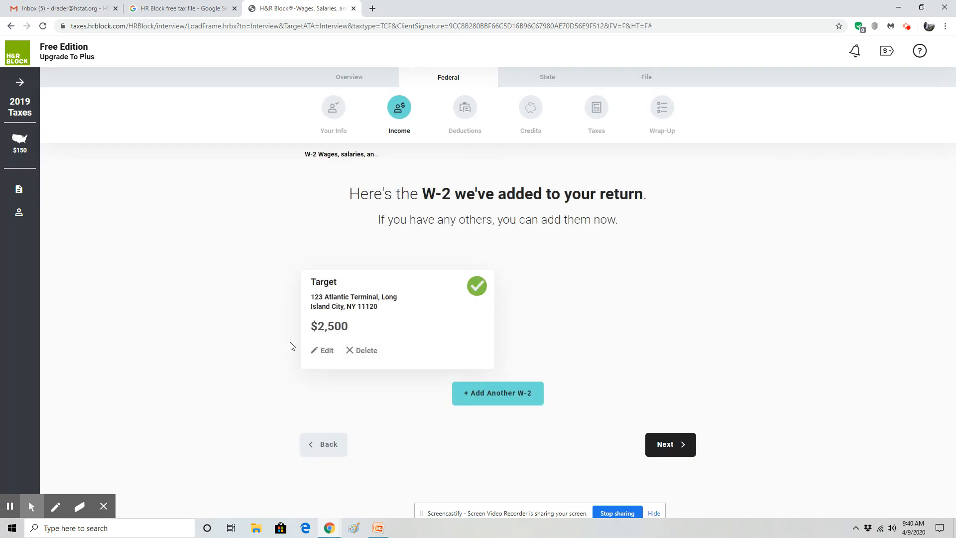
{"action": "left_click", "coordinate": [674, 448]}
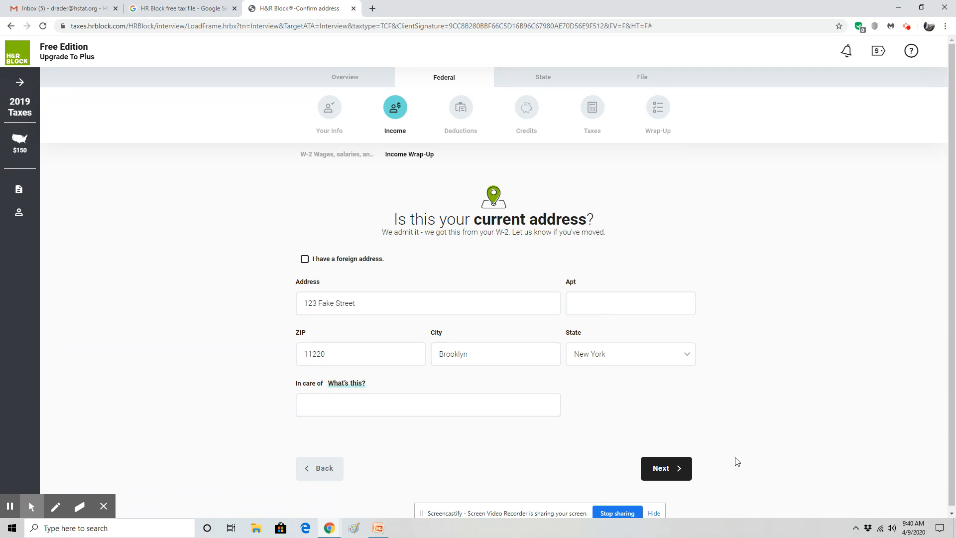
{"action": "left_click", "coordinate": [671, 473]}
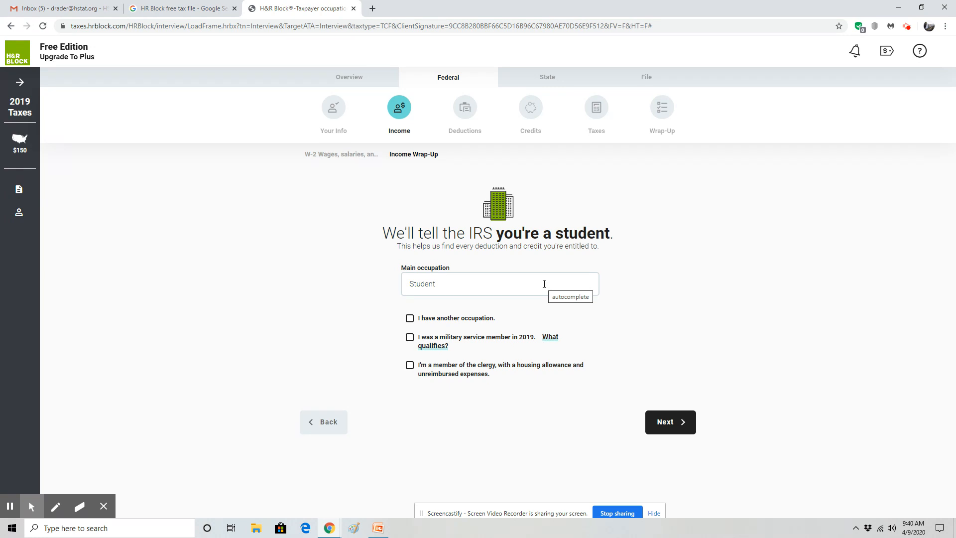
{"action": "left_click", "coordinate": [658, 422]}
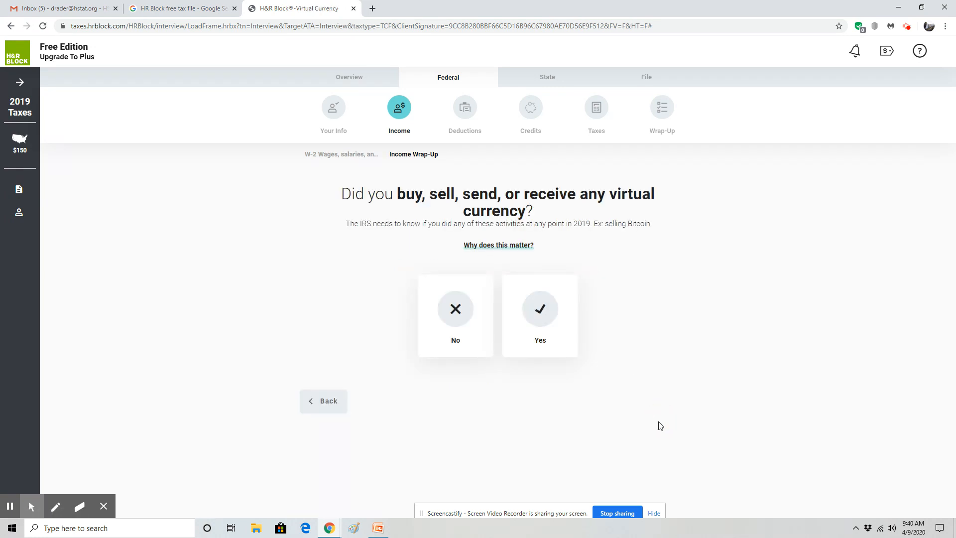
Answer No to virtual currency and foreign accounts, continuing without creating an account
{"action": "left_click", "coordinate": [461, 311]}
{"action": "left_click", "coordinate": [684, 404]}
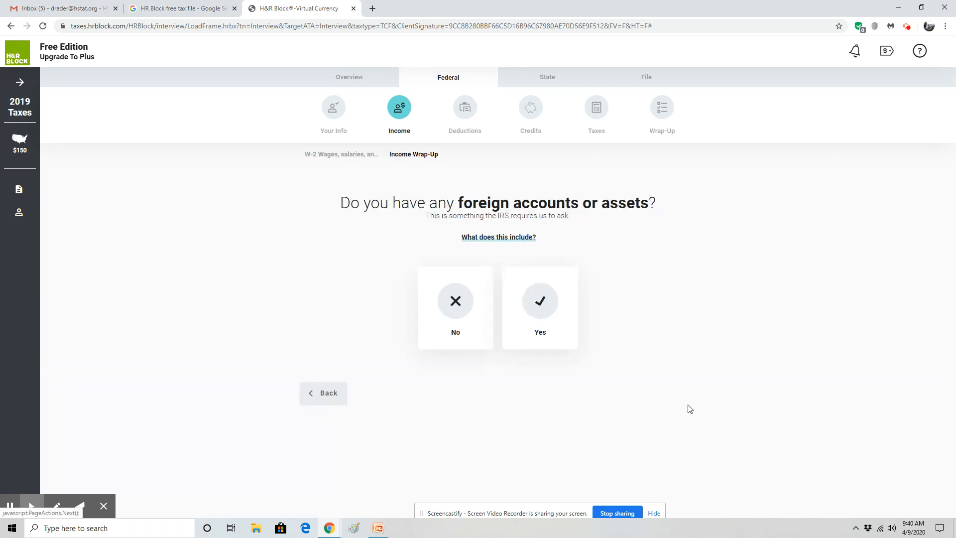
{"action": "left_click", "coordinate": [471, 335]}
{"action": "left_click", "coordinate": [672, 424]}
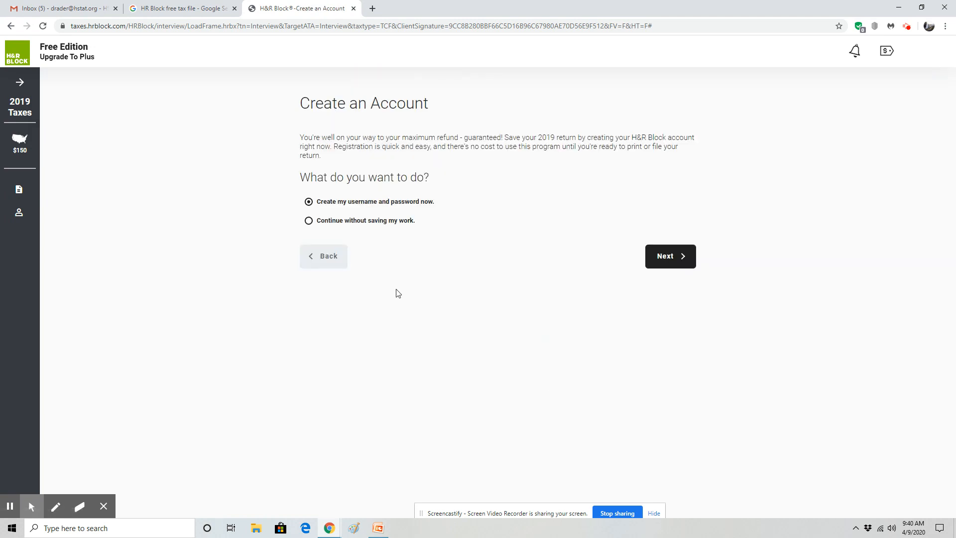
{"action": "left_click", "coordinate": [344, 222]}
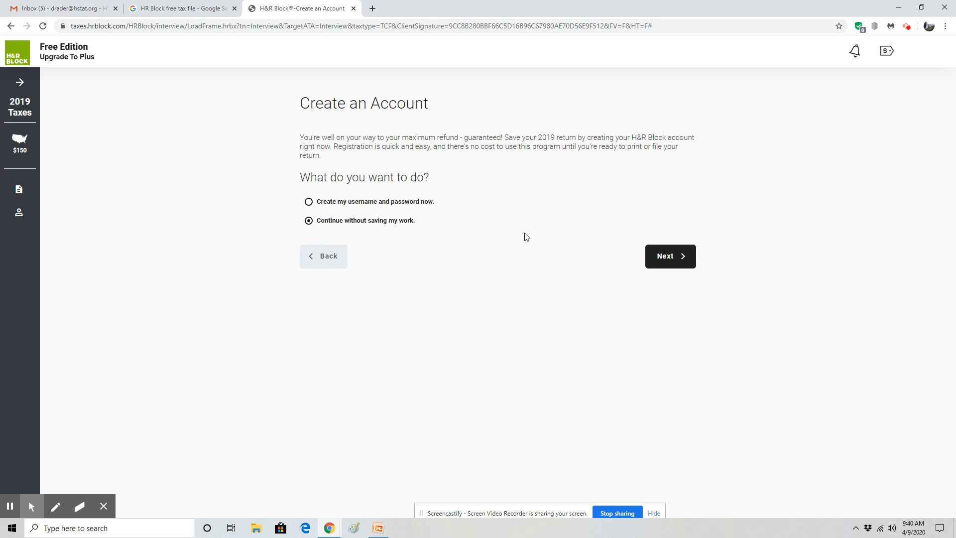
{"action": "left_click", "coordinate": [662, 259]}
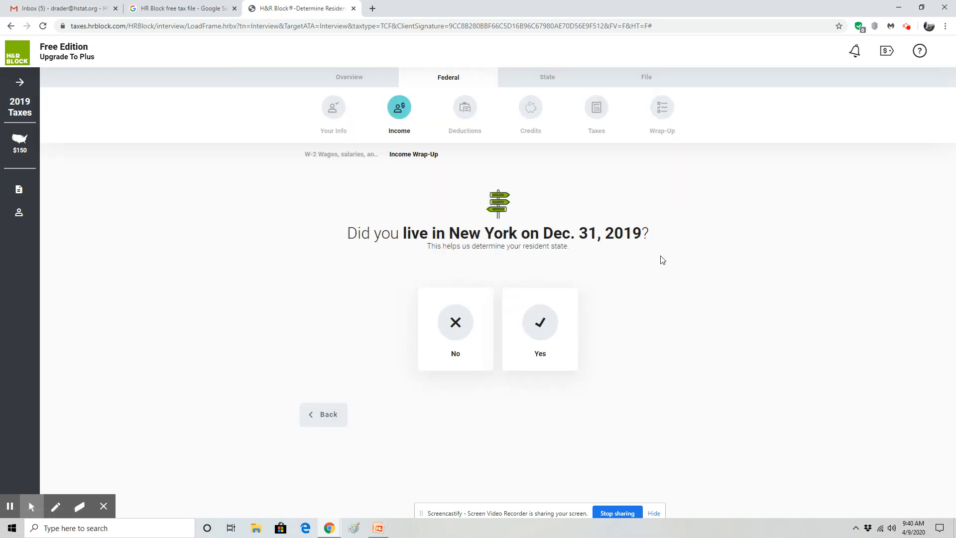
Confirm full-year New York residency with no income earned in other states
{"action": "left_click", "coordinate": [550, 332]}
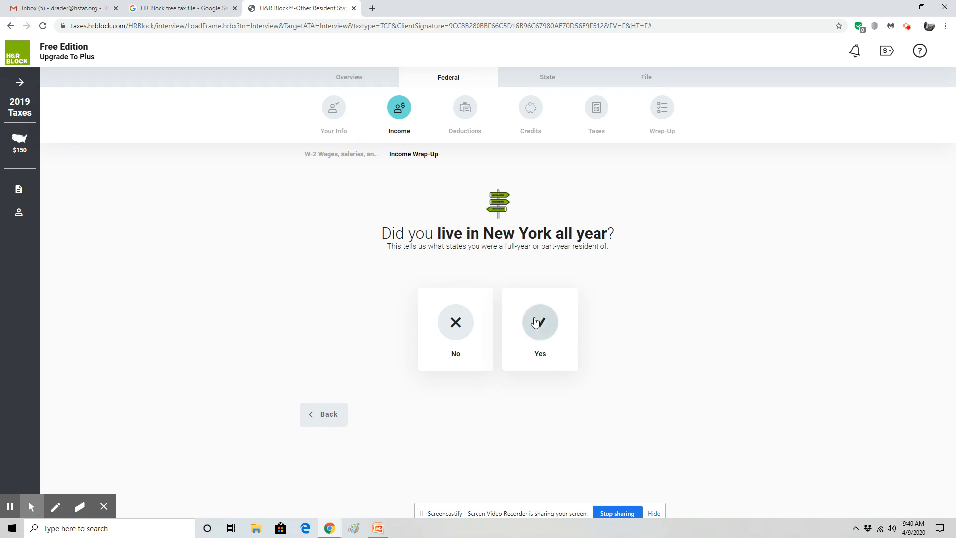
{"action": "left_click", "coordinate": [551, 329]}
{"action": "left_click", "coordinate": [672, 405]}
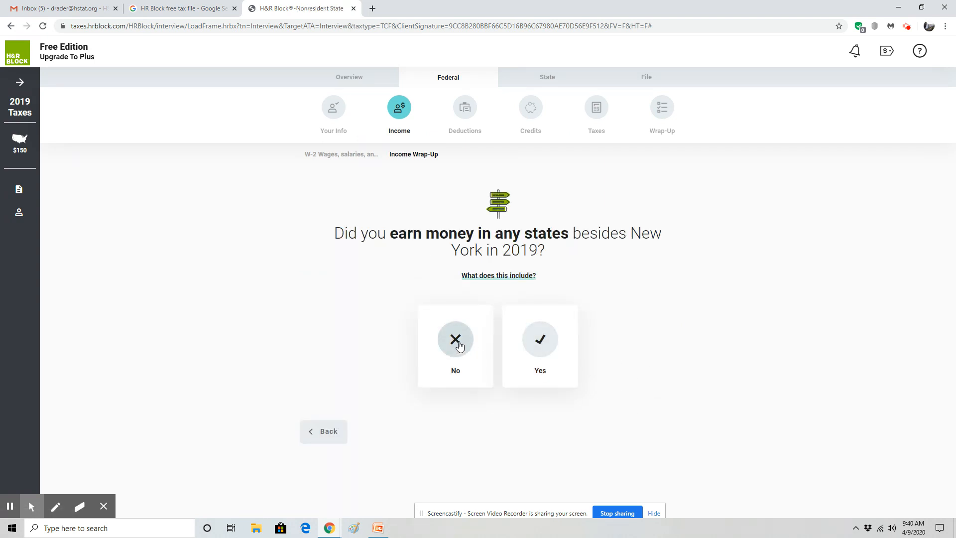
{"action": "left_click", "coordinate": [458, 345]}
{"action": "left_click", "coordinate": [667, 430]}
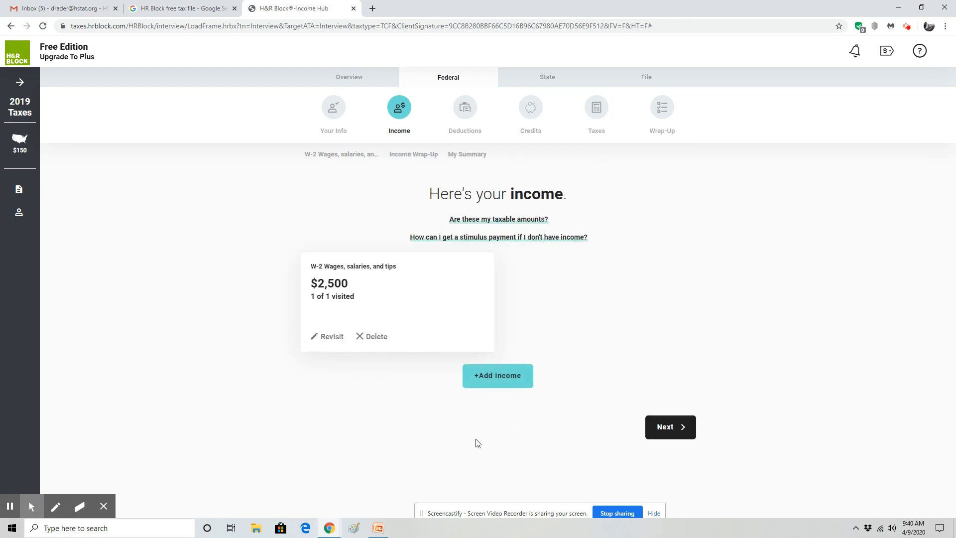
Open the full income category list and expand the interest and dividend topics
{"action": "left_click", "coordinate": [482, 369]}
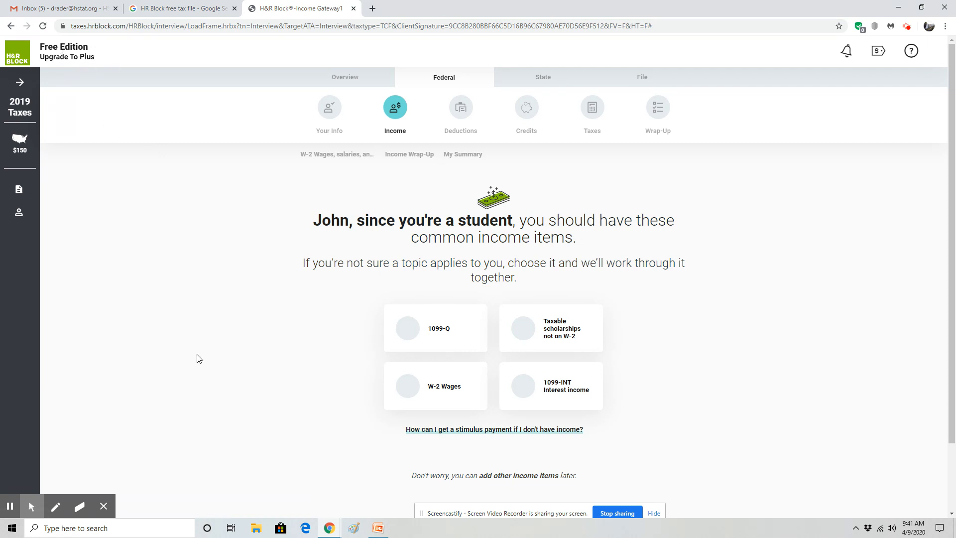
{"action": "scroll", "coordinate": [228, 376], "scroll_direction": "down", "scroll_amount": 2}
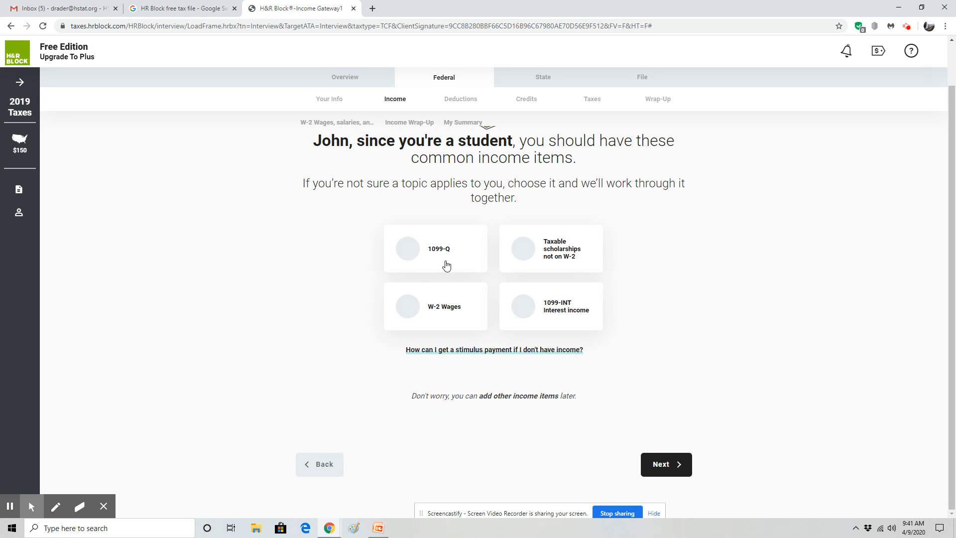
{"action": "left_click", "coordinate": [677, 465]}
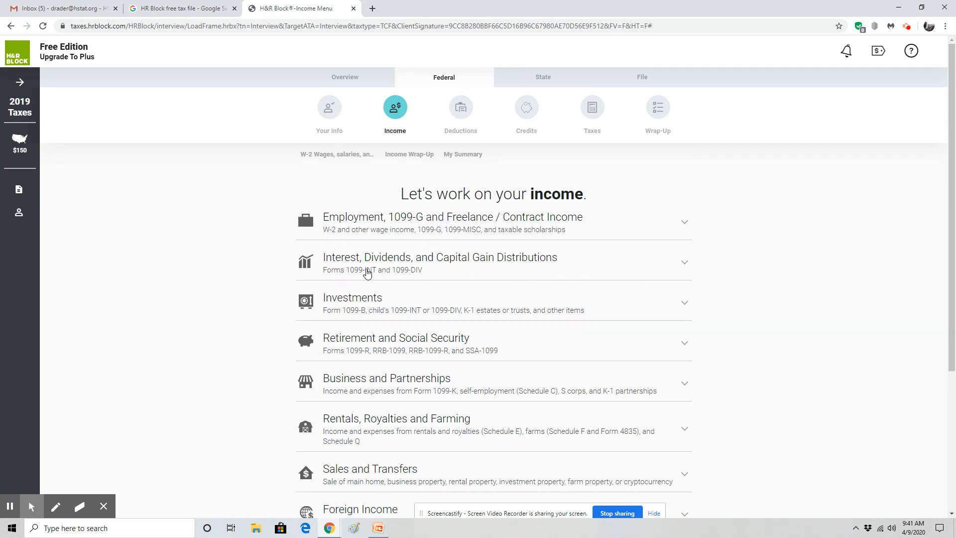
{"action": "left_click", "coordinate": [603, 262]}
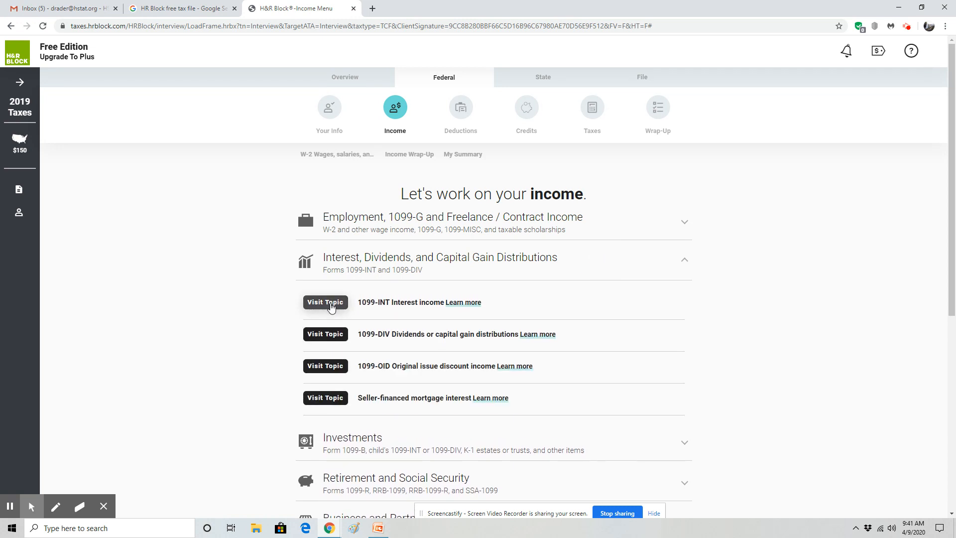
{"action": "left_click", "coordinate": [322, 334]}
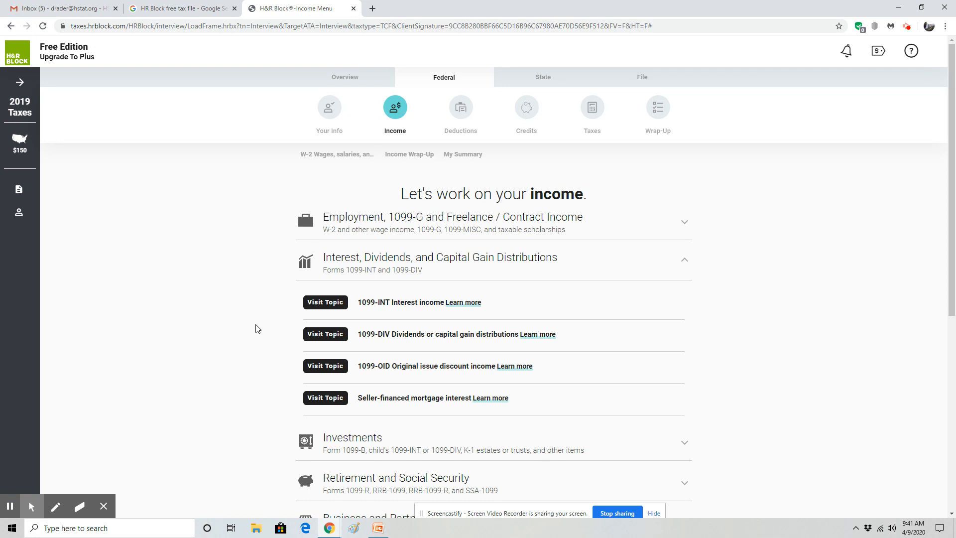
{"action": "scroll", "coordinate": [257, 328], "scroll_direction": "down", "scroll_amount": 1}
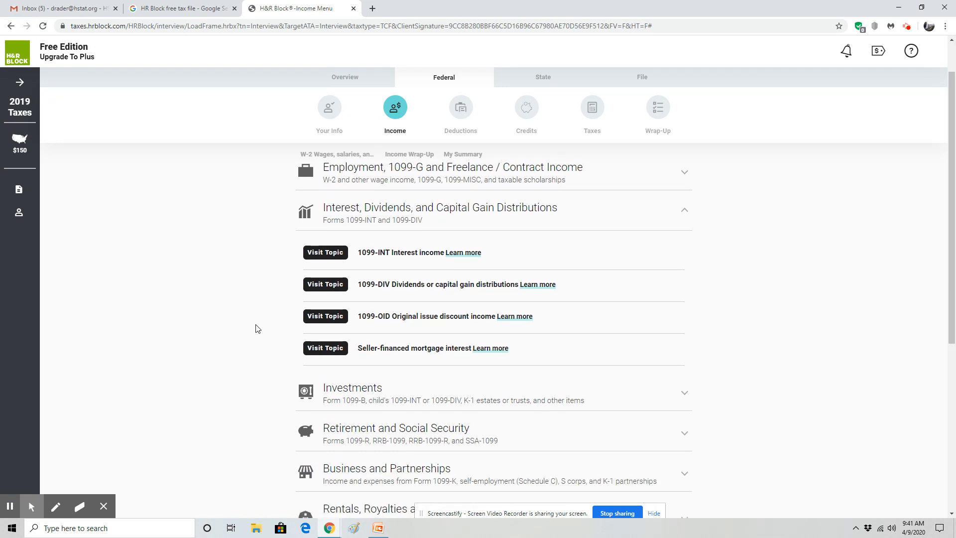
{"action": "scroll", "coordinate": [257, 328], "scroll_direction": "down", "scroll_amount": 5}
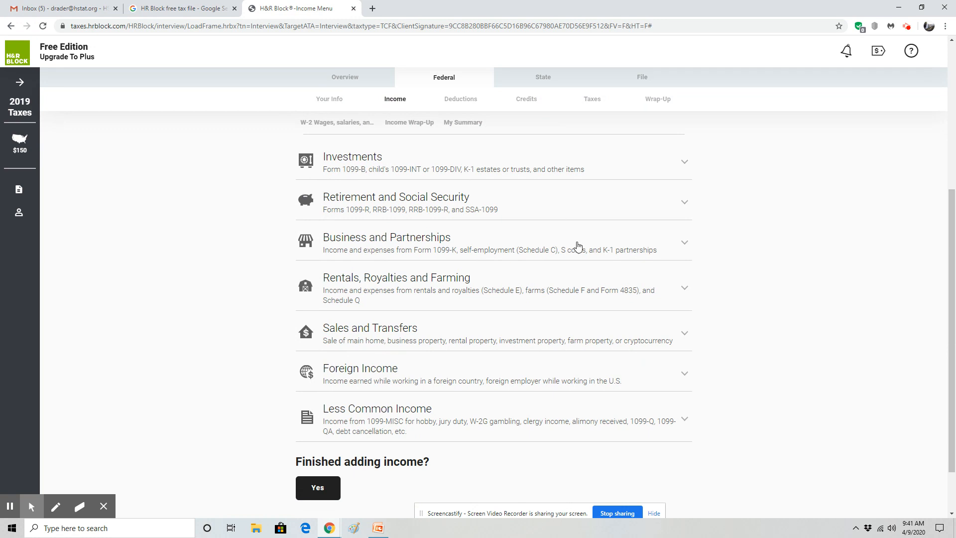
Expand the business and partnership topics, then answer Yes to finished adding income
{"action": "left_click", "coordinate": [447, 251]}
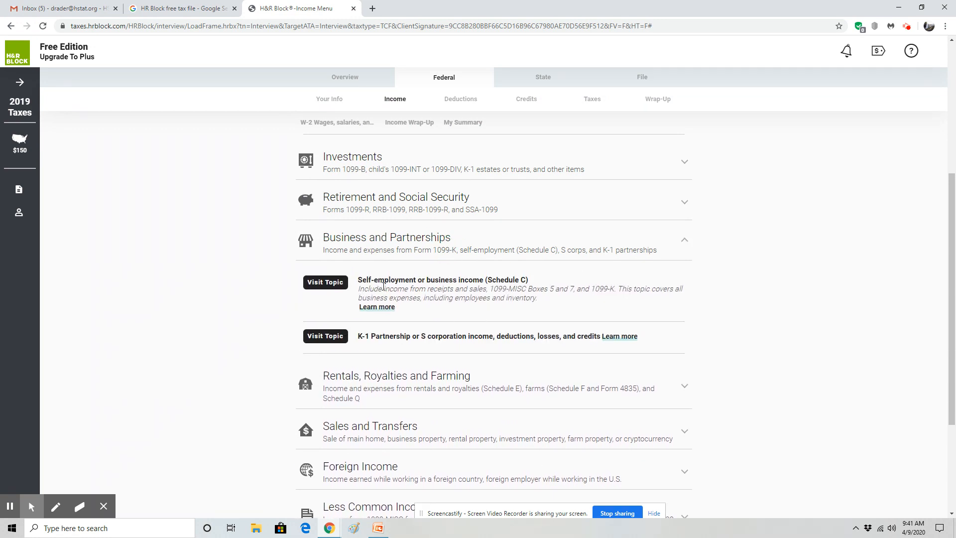
{"action": "scroll", "coordinate": [461, 294], "scroll_direction": "down", "scroll_amount": 3}
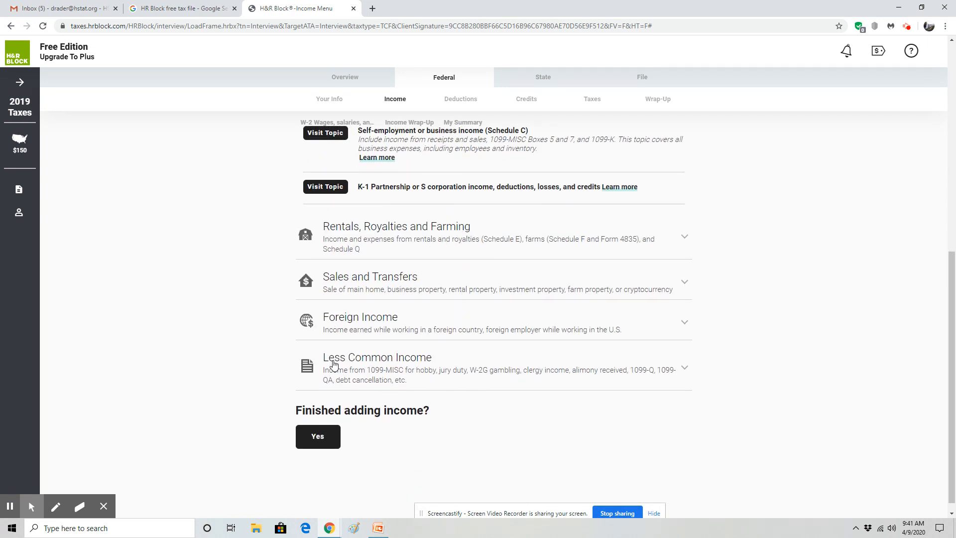
{"action": "scroll", "coordinate": [422, 356], "scroll_direction": "down", "scroll_amount": 1}
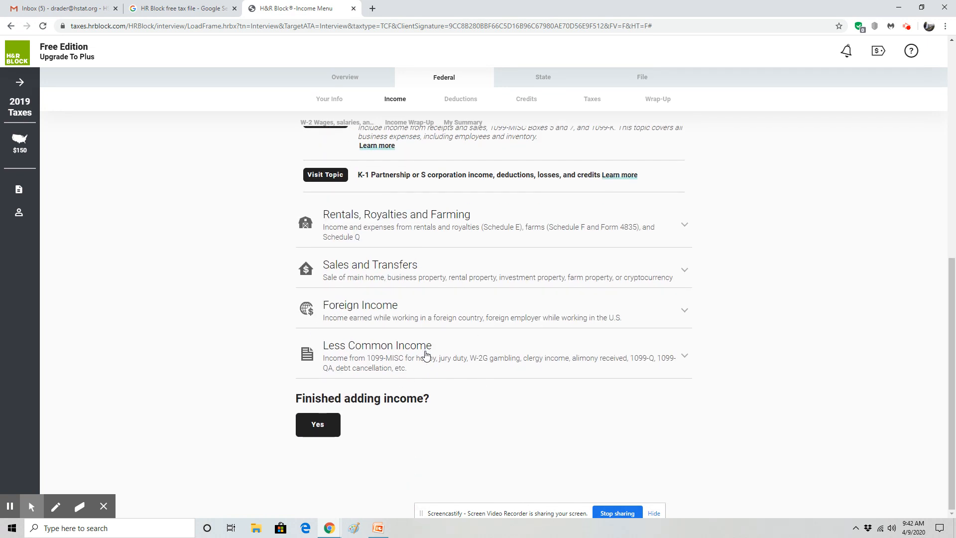
{"action": "left_click", "coordinate": [317, 424]}
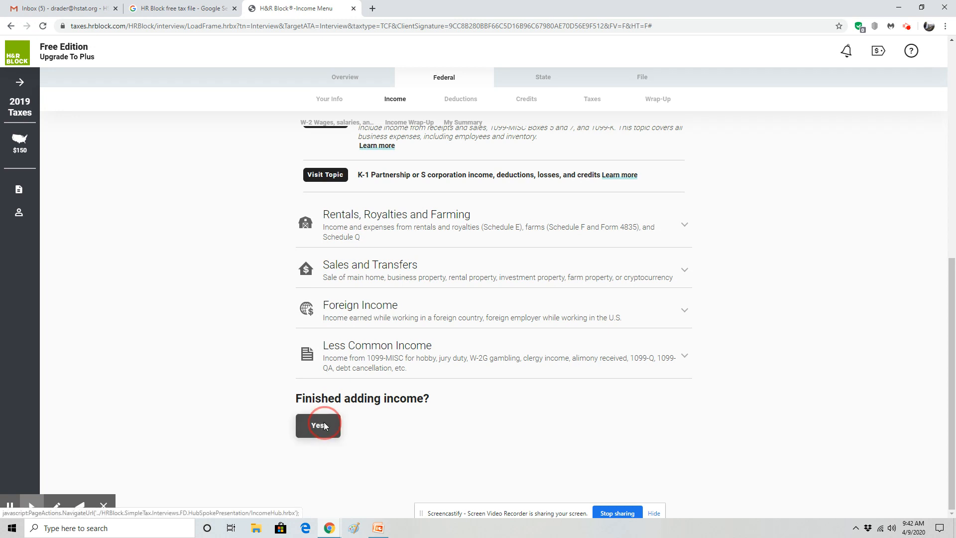
{"action": "left_click", "coordinate": [668, 427]}
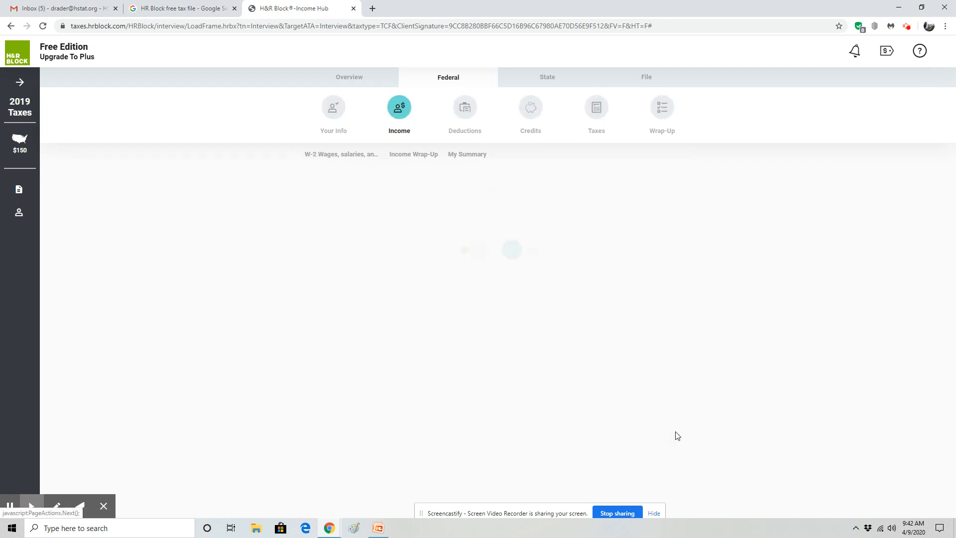
Move through the deductions list and confirm you're finished without entering any deductions
{"action": "left_click", "coordinate": [663, 461]}
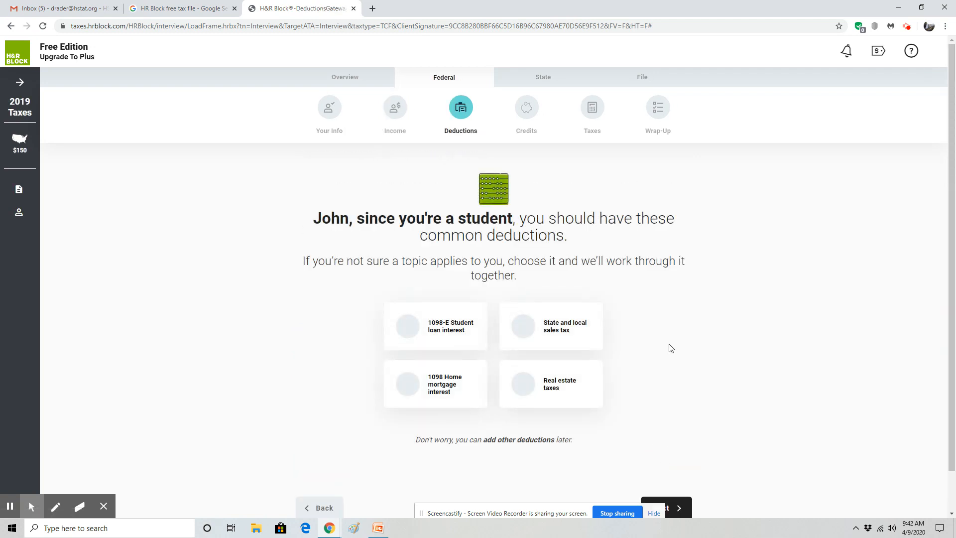
{"action": "scroll", "coordinate": [669, 346], "scroll_direction": "down", "scroll_amount": 2}
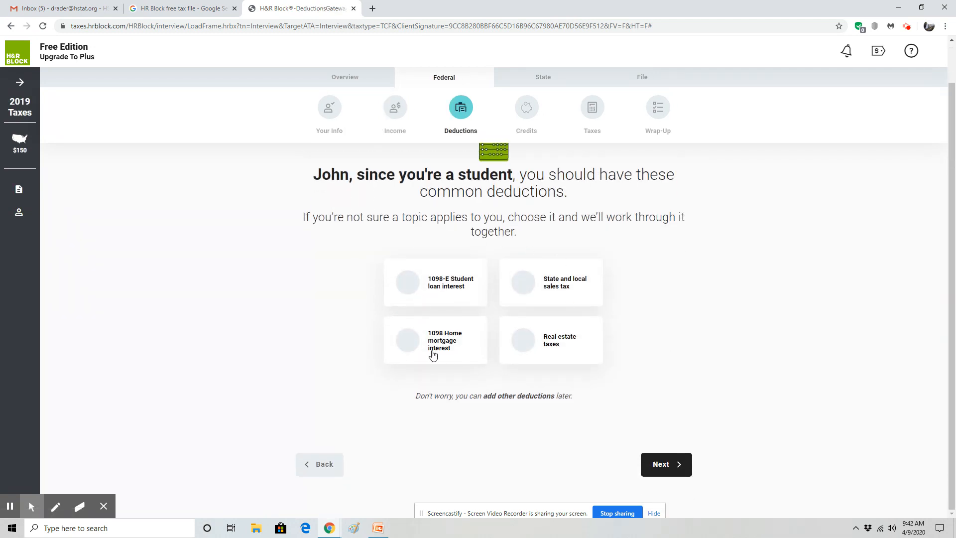
{"action": "left_click", "coordinate": [649, 465]}
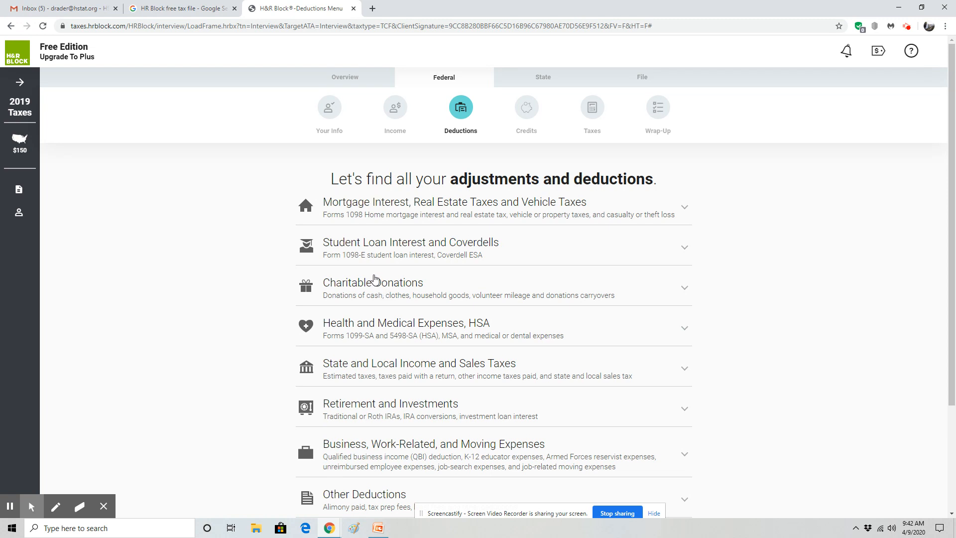
{"action": "scroll", "coordinate": [402, 292], "scroll_direction": "down", "scroll_amount": 3}
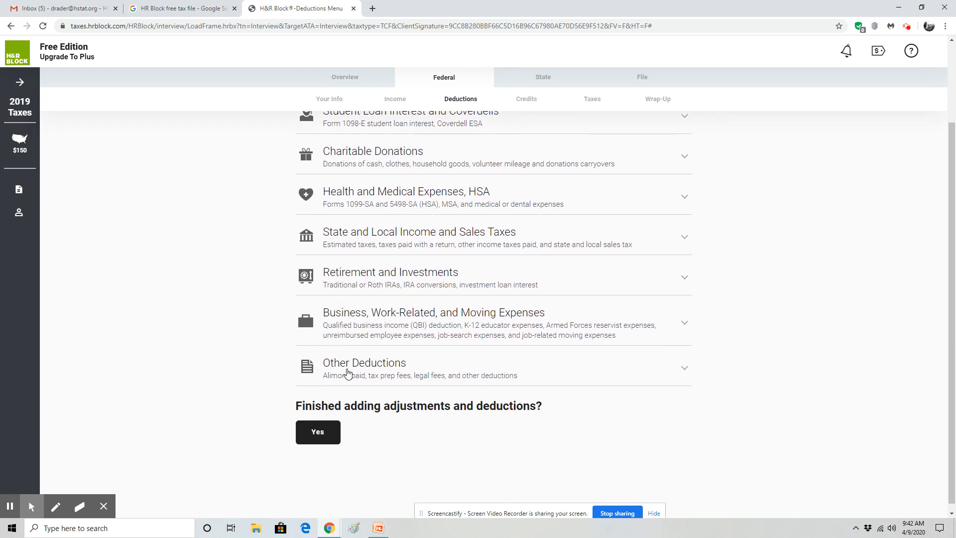
{"action": "left_click", "coordinate": [318, 433]}
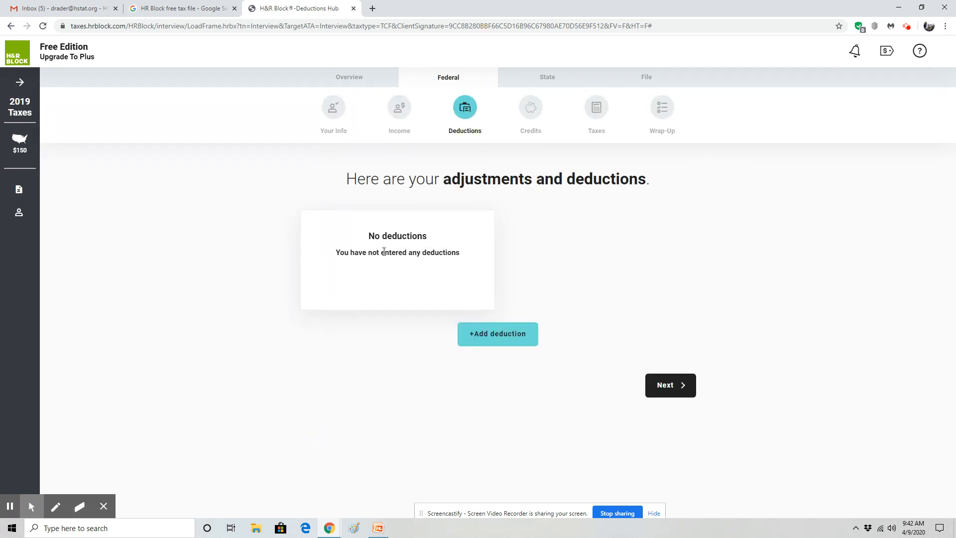
Accept the $2,850 standard deduction and continue from the deductions summary to credits
{"action": "left_click", "coordinate": [657, 384]}
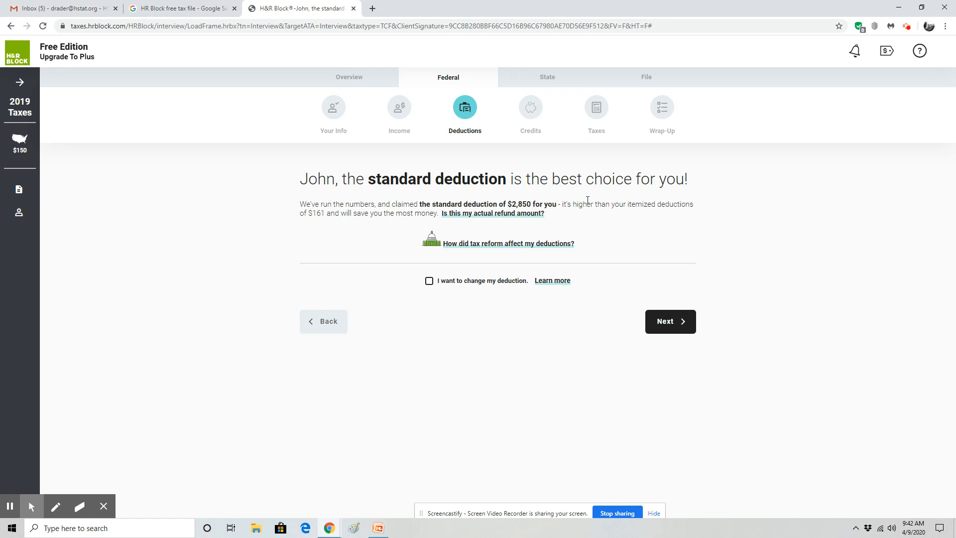
{"action": "left_click", "coordinate": [664, 325]}
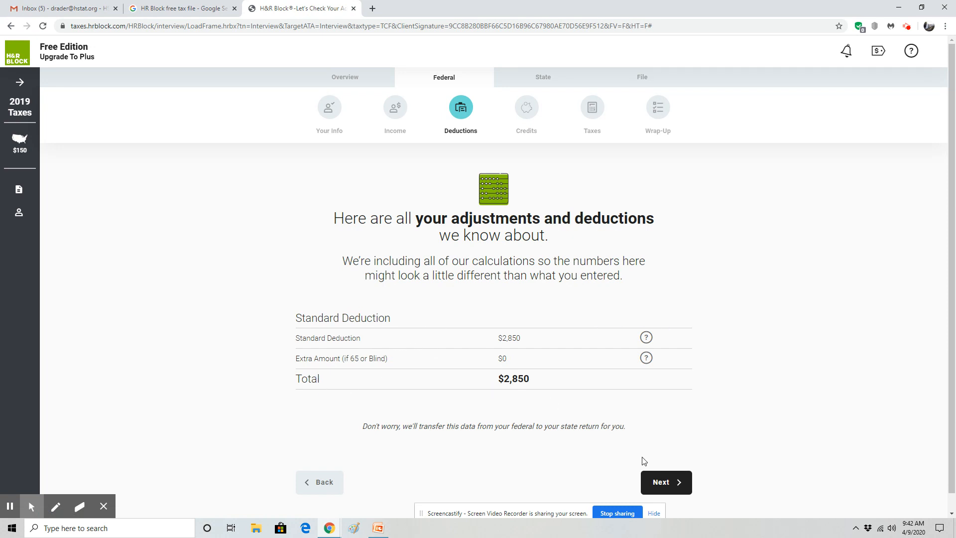
{"action": "left_click", "coordinate": [661, 483]}
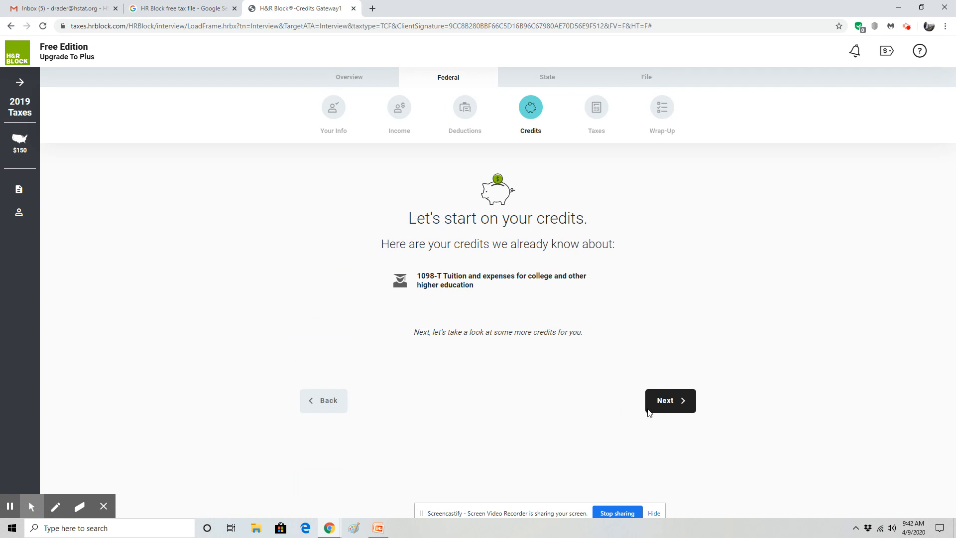
Choose the 1098-T college tuition credit, then continue past the can't-claim-tuition notice
{"action": "left_click", "coordinate": [671, 401]}
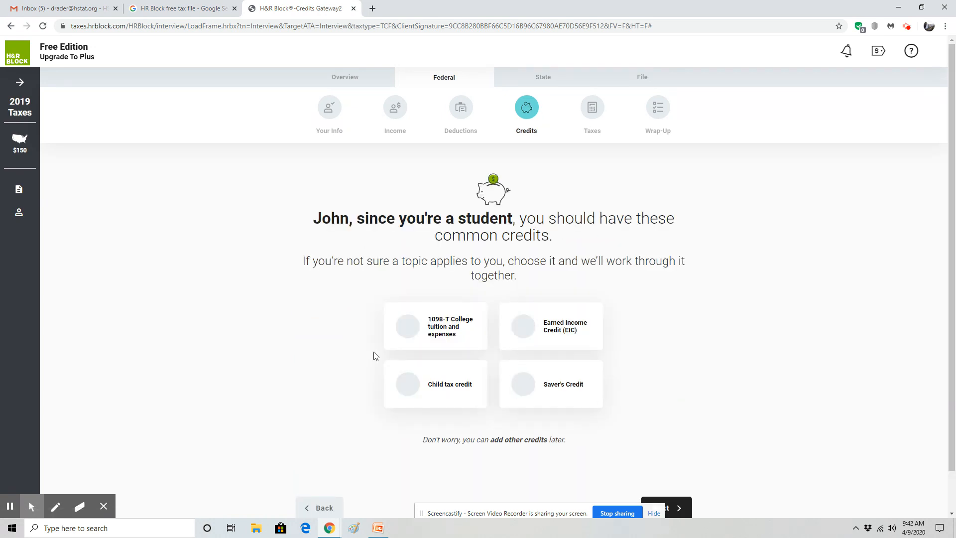
{"action": "left_click", "coordinate": [450, 333]}
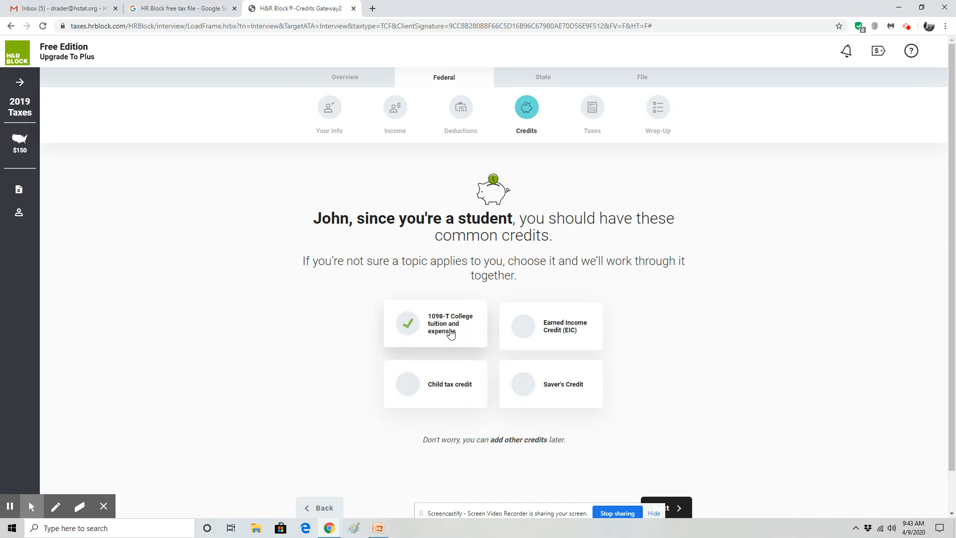
{"action": "scroll", "coordinate": [369, 342], "scroll_direction": "down", "scroll_amount": 1}
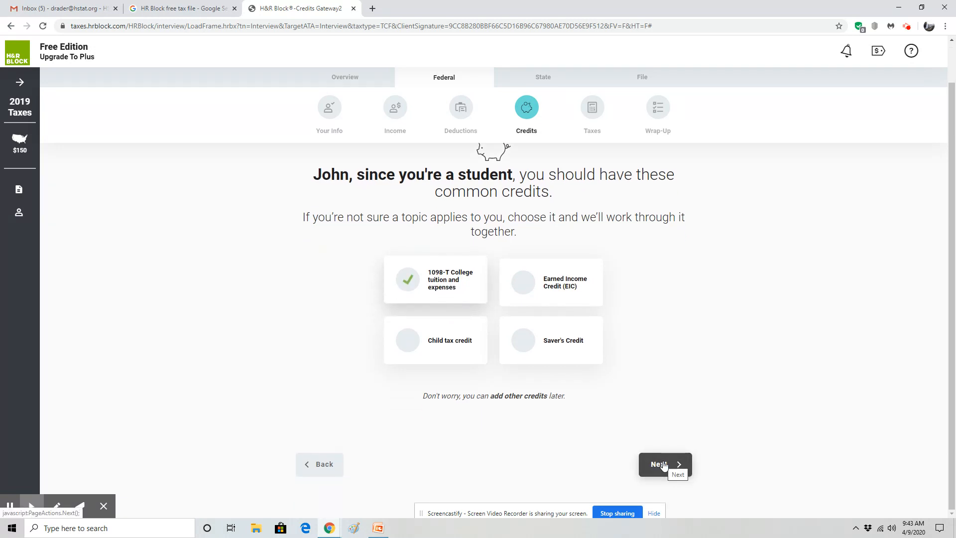
{"action": "left_click", "coordinate": [663, 465]}
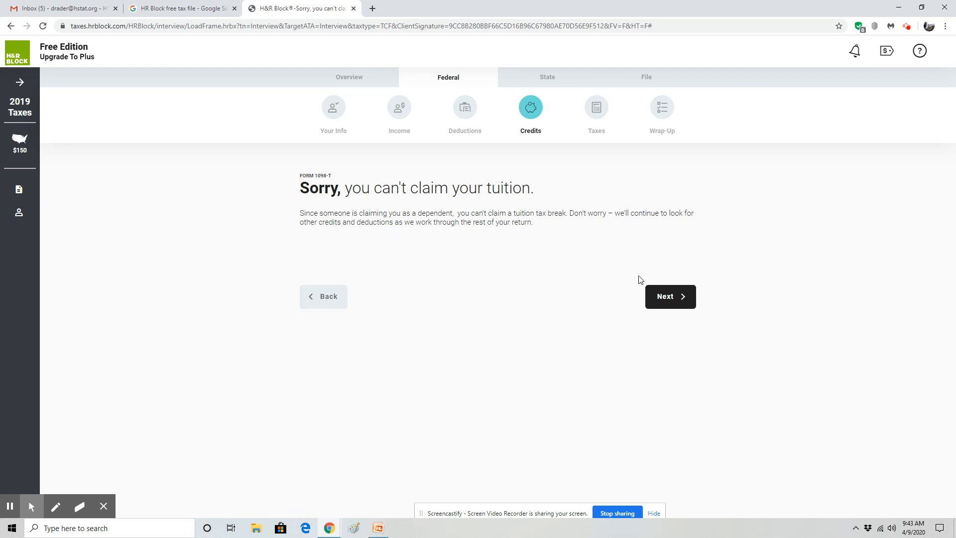
{"action": "left_click", "coordinate": [667, 299]}
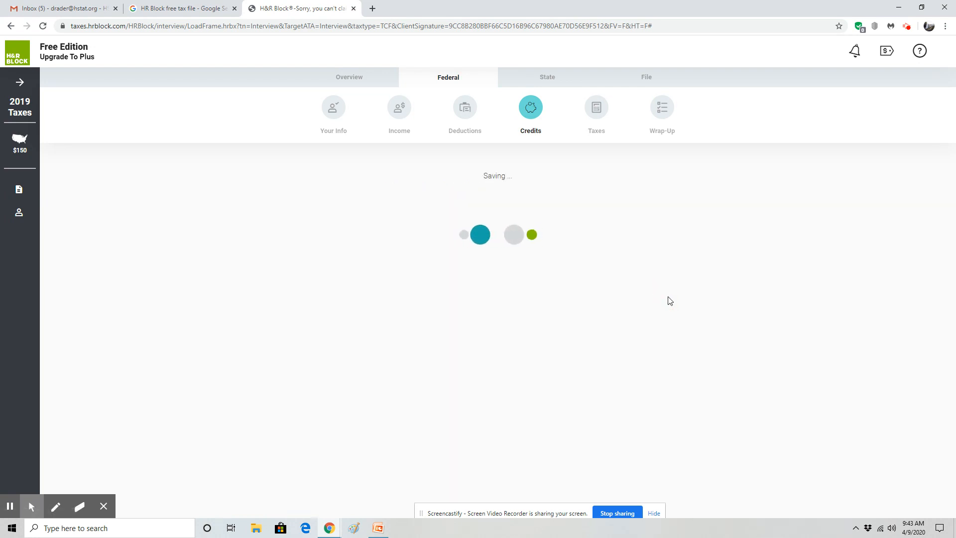
{"action": "left_click", "coordinate": [674, 411]}
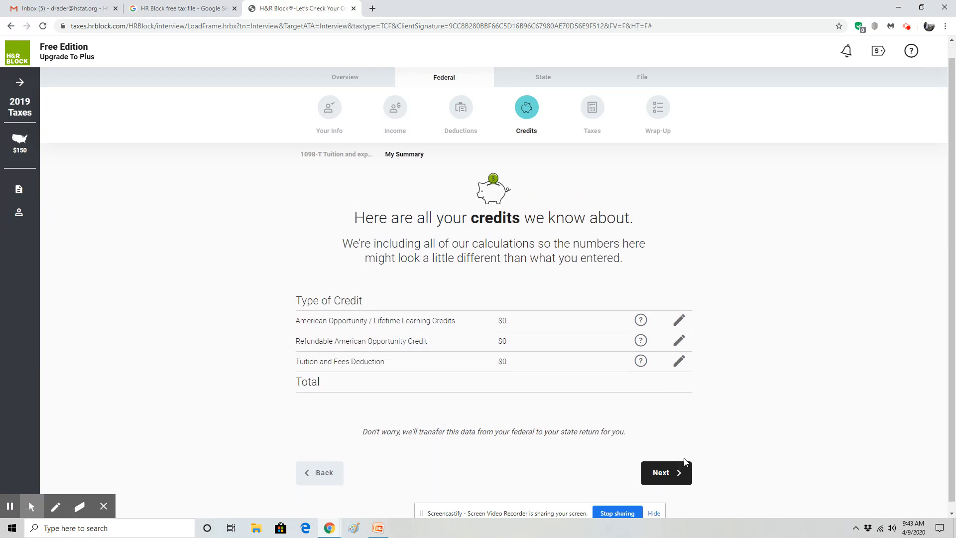
Check the American Opportunity and Lifetime Learning help on the $0 credits summary, then close it
{"action": "left_click", "coordinate": [642, 314]}
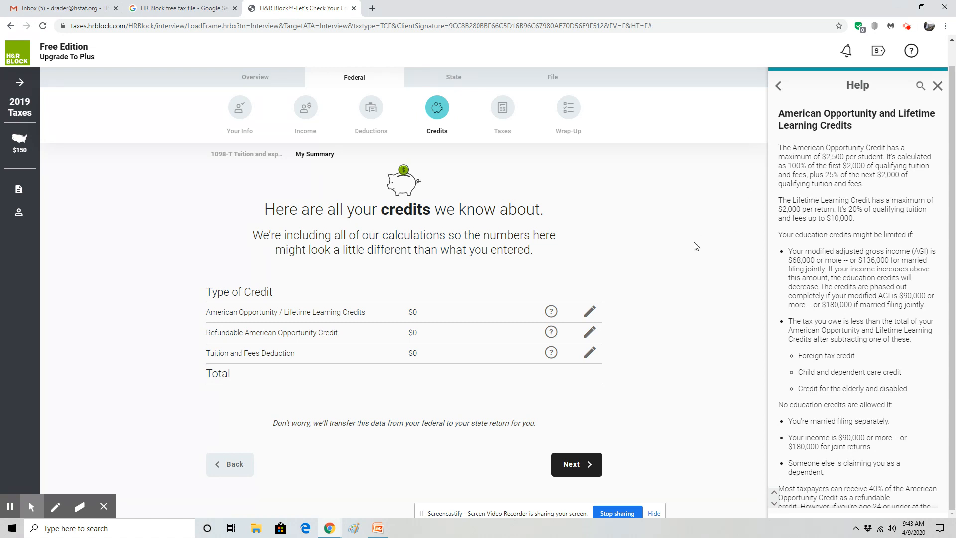
{"action": "left_click", "coordinate": [585, 473]}
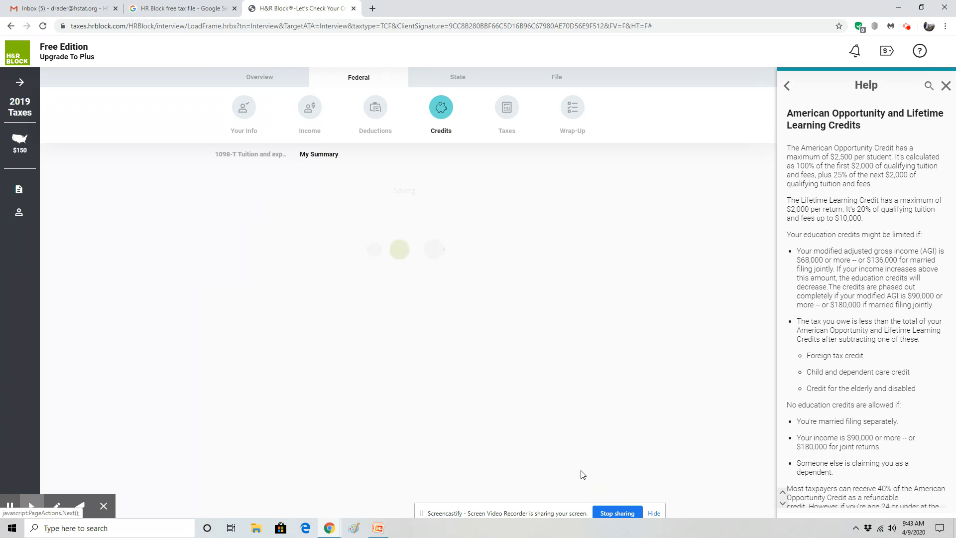
{"action": "left_click", "coordinate": [946, 86]}
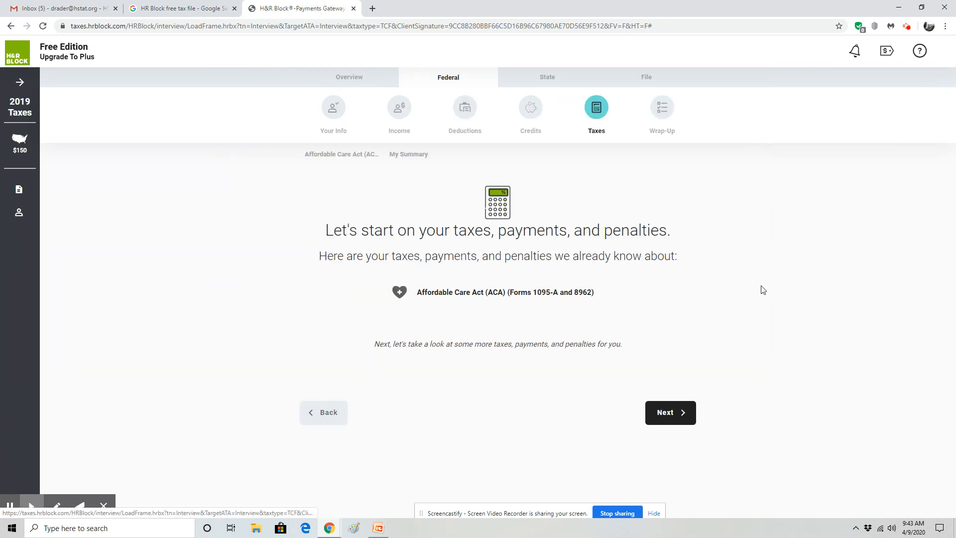
Pass the federal Taxes section with no tax topics, health insurance changes, or additional penalties
{"action": "left_click", "coordinate": [648, 413]}
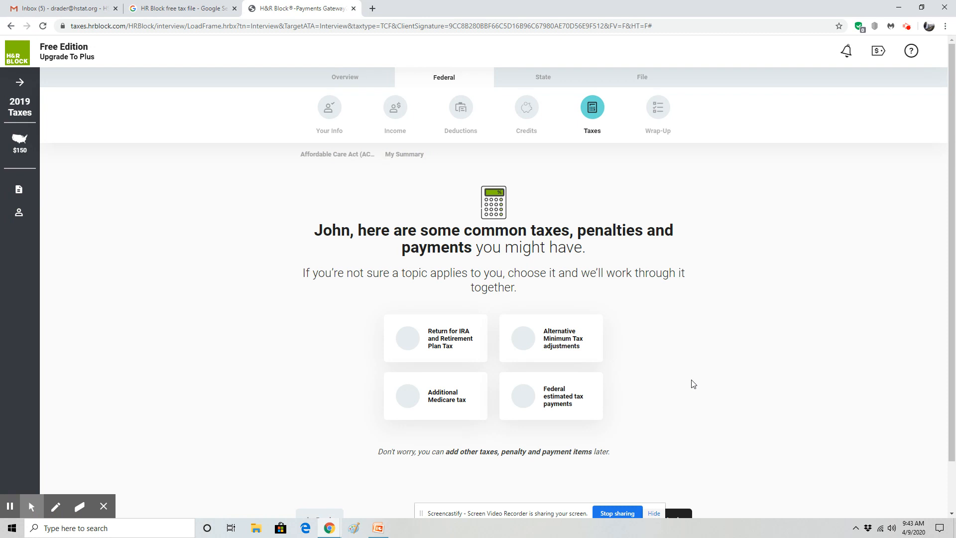
{"action": "scroll", "coordinate": [692, 384], "scroll_direction": "down", "scroll_amount": 2}
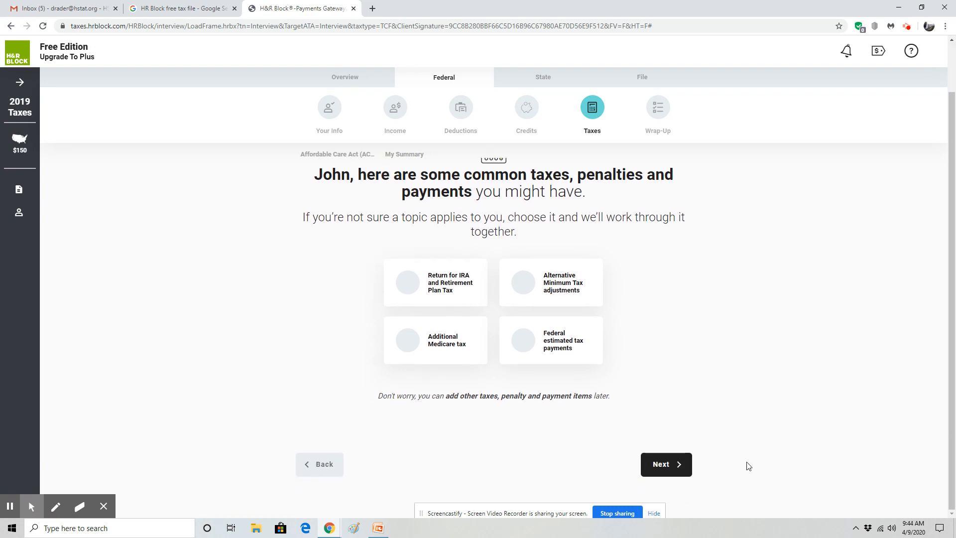
{"action": "left_click", "coordinate": [661, 467]}
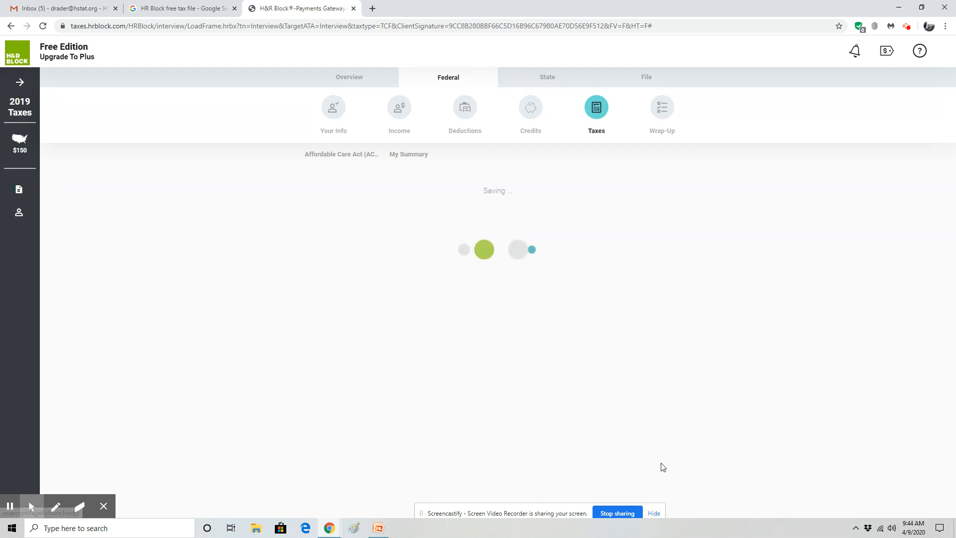
{"action": "left_click", "coordinate": [662, 343]}
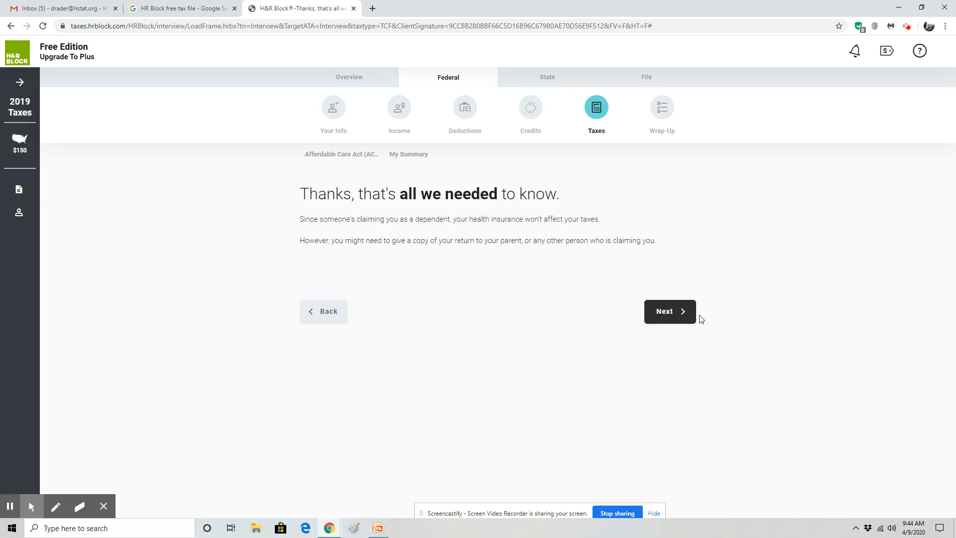
{"action": "left_click", "coordinate": [679, 317]}
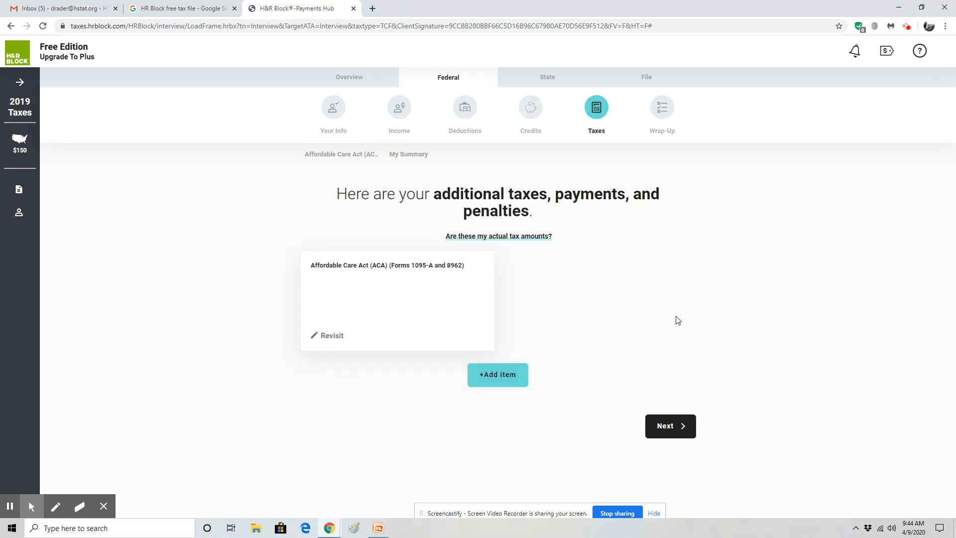
{"action": "left_click", "coordinate": [661, 427]}
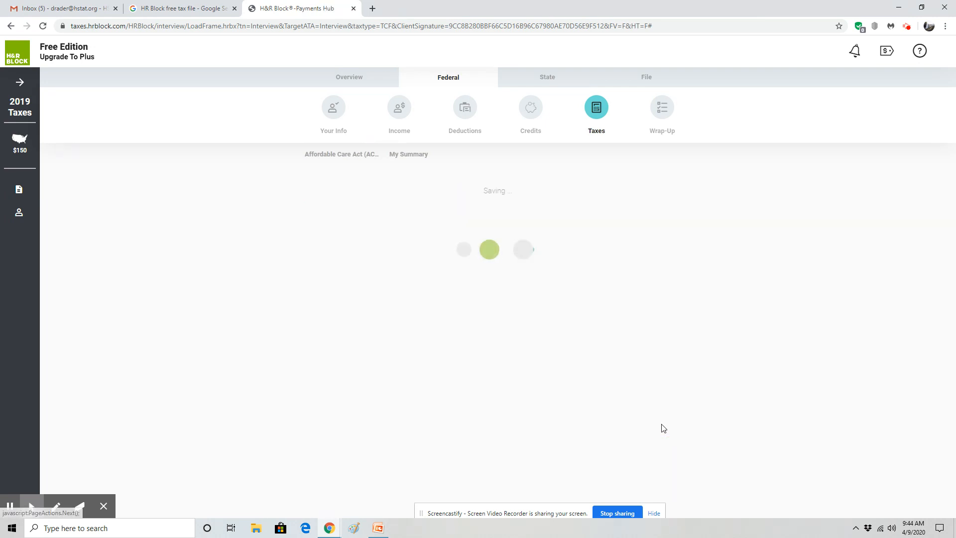
{"action": "left_click", "coordinate": [651, 465]}
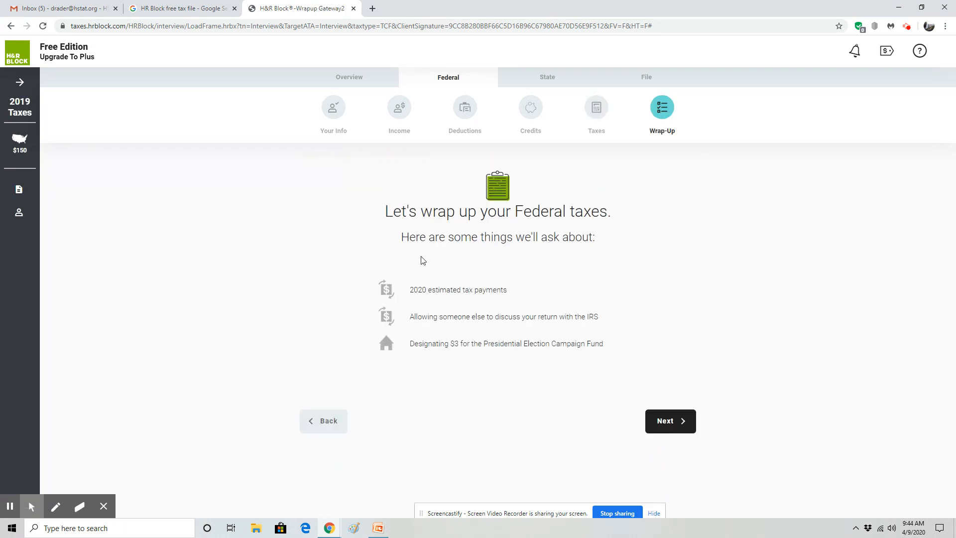
Complete Wrap-Up with all options unchecked, skip additional documents, and accept the clean accuracy review
{"action": "left_click", "coordinate": [671, 420]}
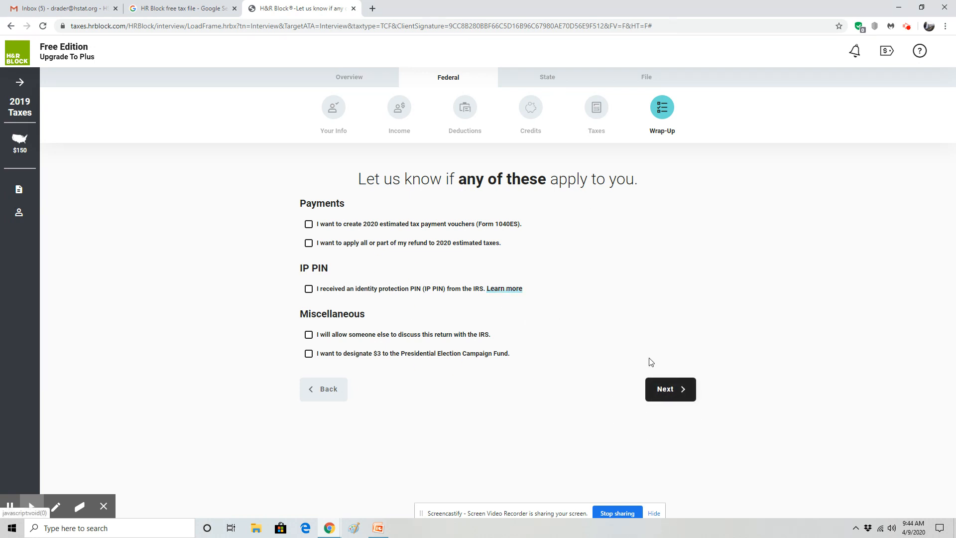
{"action": "left_click", "coordinate": [668, 389]}
{"action": "left_click", "coordinate": [655, 304]}
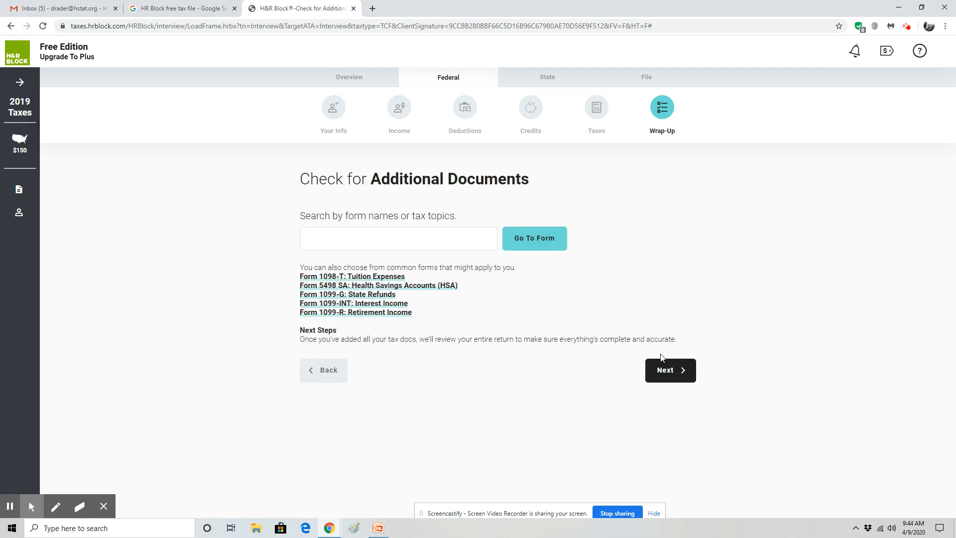
{"action": "left_click", "coordinate": [661, 369]}
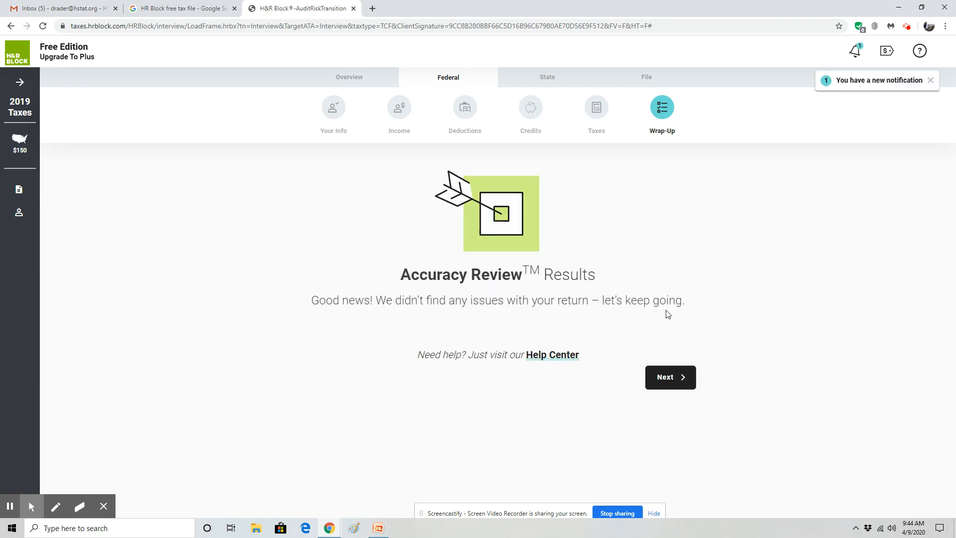
{"action": "left_click", "coordinate": [666, 378]}
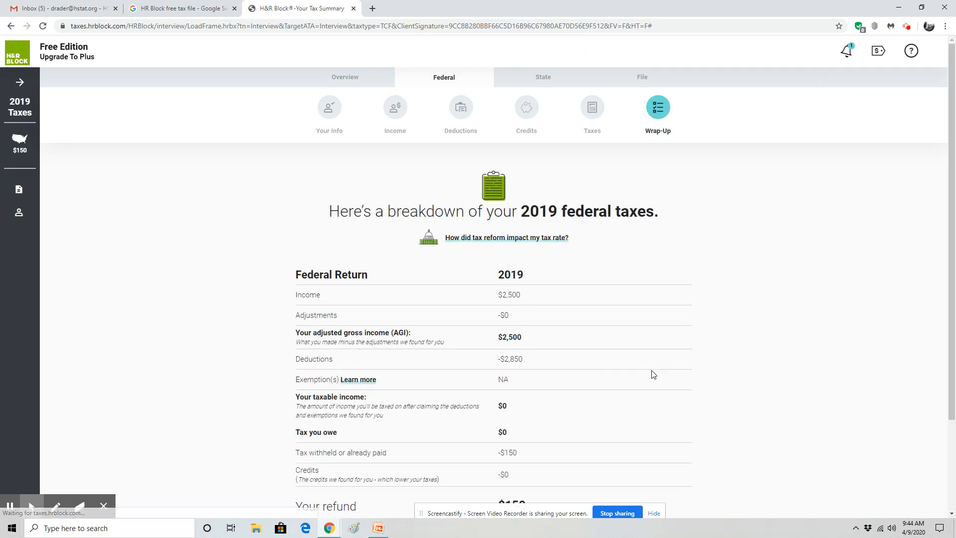
Review the federal breakdown: $2,500 adjusted gross income, -$150 withheld, and the $150 refund
{"action": "scroll", "coordinate": [533, 271], "scroll_direction": "down", "scroll_amount": 1}
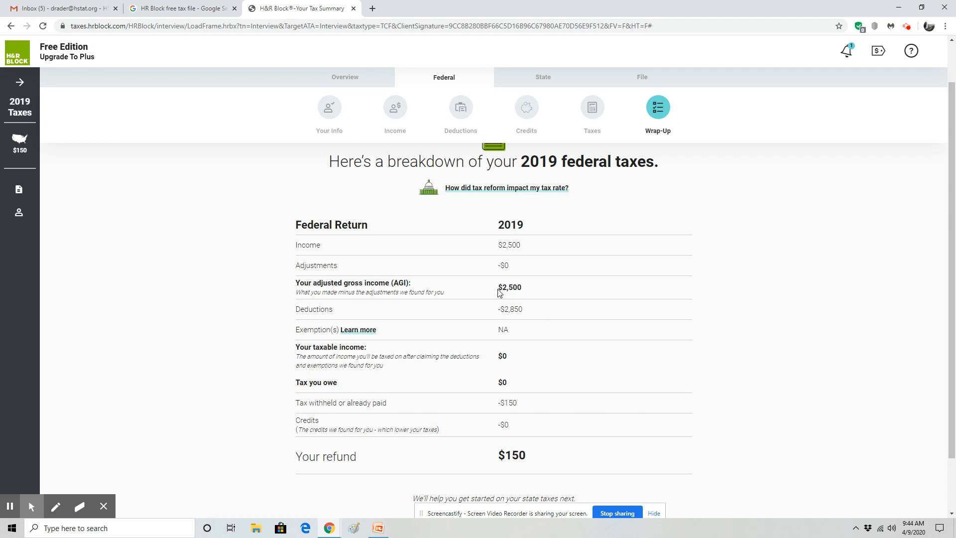
{"action": "left_click_drag", "start_coordinate": [495, 291], "coordinate": [532, 291]}
{"action": "left_click_drag", "start_coordinate": [499, 402], "coordinate": [544, 400]}
{"action": "left_click_drag", "start_coordinate": [488, 458], "coordinate": [563, 452]}
{"action": "left_click", "coordinate": [880, 391]}
{"action": "scroll", "coordinate": [647, 358], "scroll_direction": "down", "scroll_amount": 1}
Decline the paid Plus storage, stay on the free edition, and start the New York return
{"action": "left_click", "coordinate": [656, 463]}
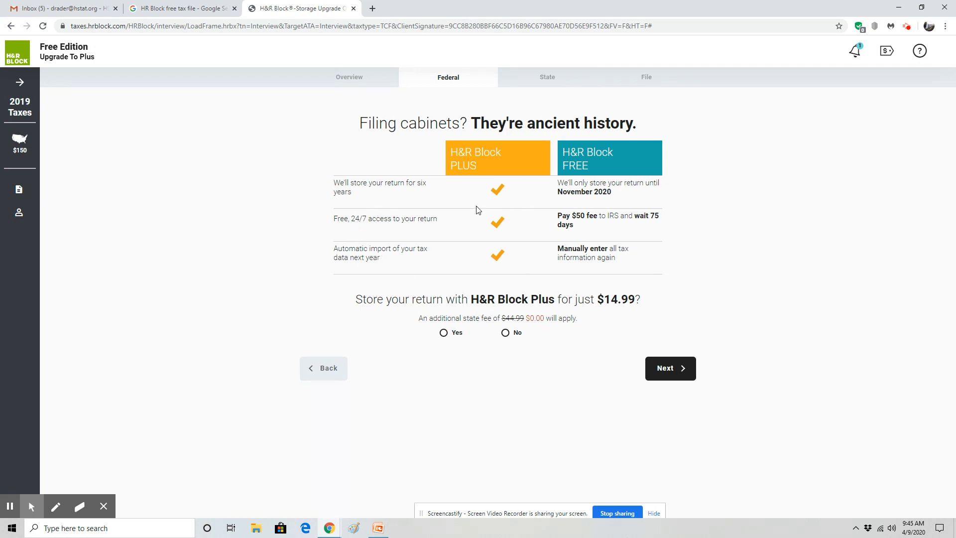
{"action": "left_click", "coordinate": [506, 332]}
{"action": "left_click", "coordinate": [663, 399]}
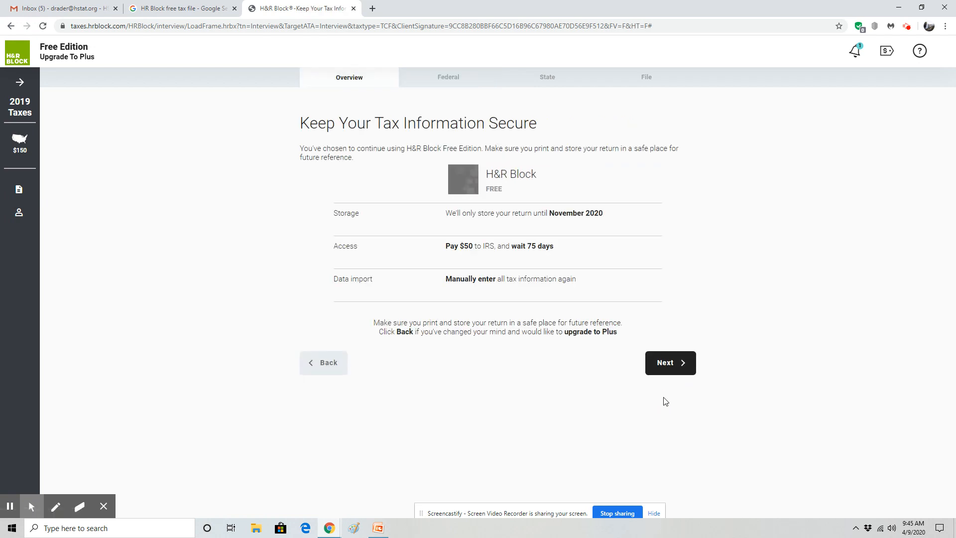
{"action": "left_click", "coordinate": [684, 362]}
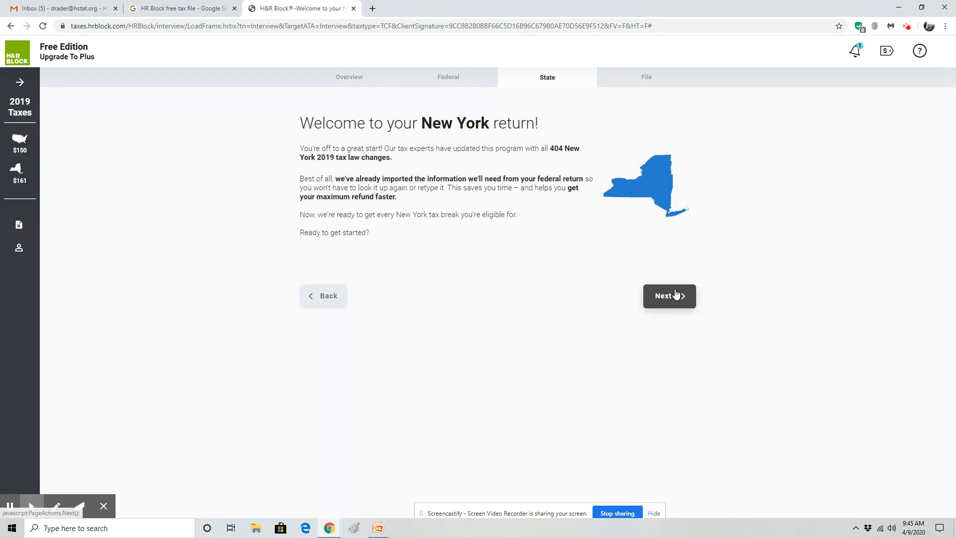
Mark New York City residency as full-year for 2019
{"action": "left_click", "coordinate": [675, 294]}
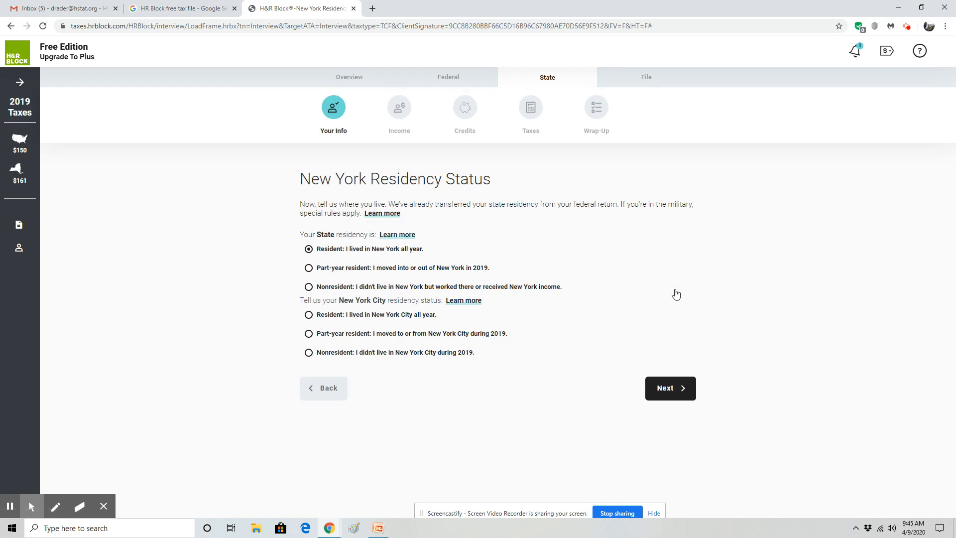
{"action": "left_click", "coordinate": [309, 317]}
{"action": "left_click", "coordinate": [668, 388]}
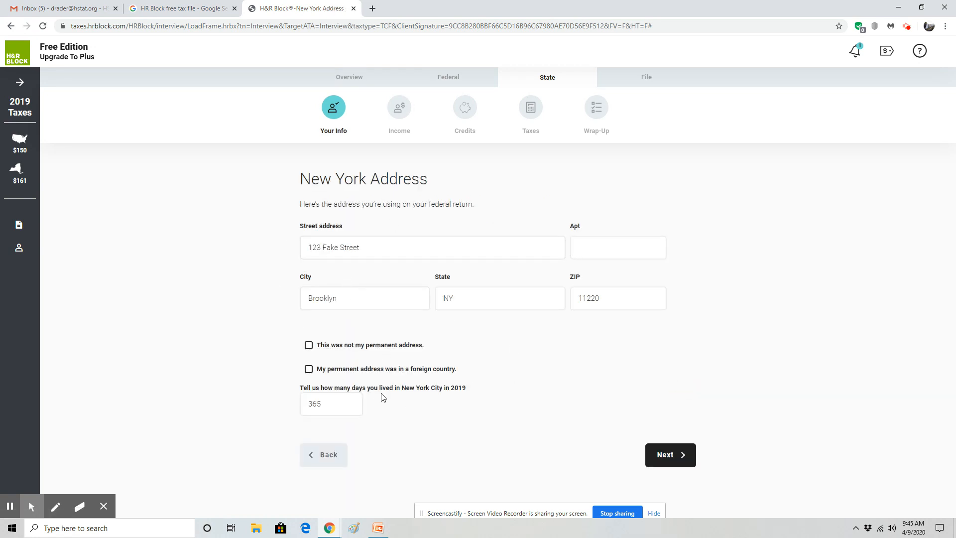
Accept the New York address, Brooklyn (Kings) county, no special situations, and no dependents
{"action": "left_click", "coordinate": [677, 461]}
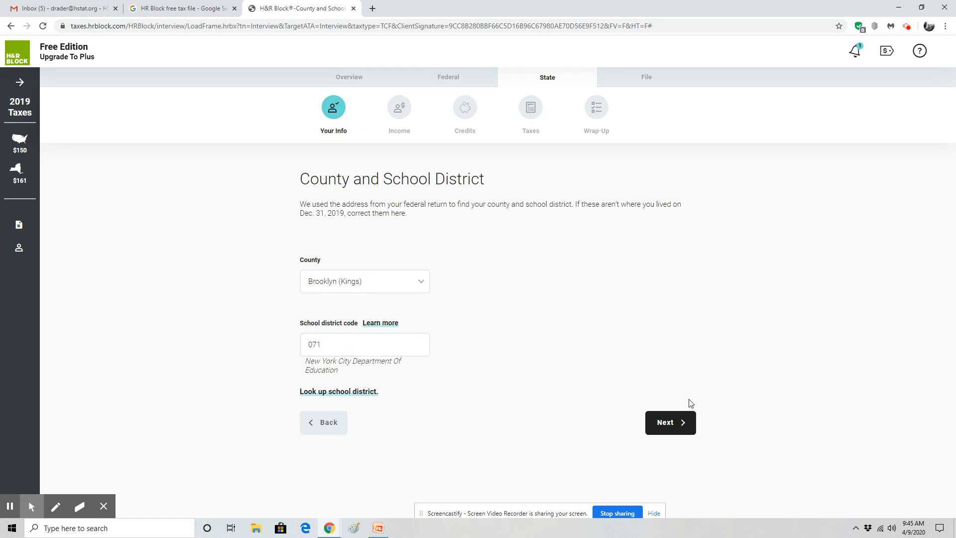
{"action": "left_click", "coordinate": [679, 423]}
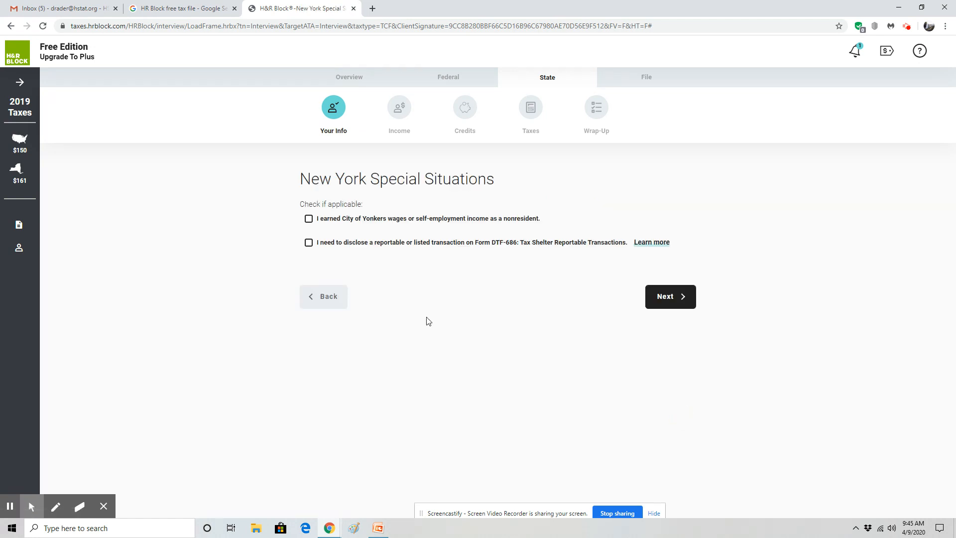
{"action": "left_click", "coordinate": [671, 298]}
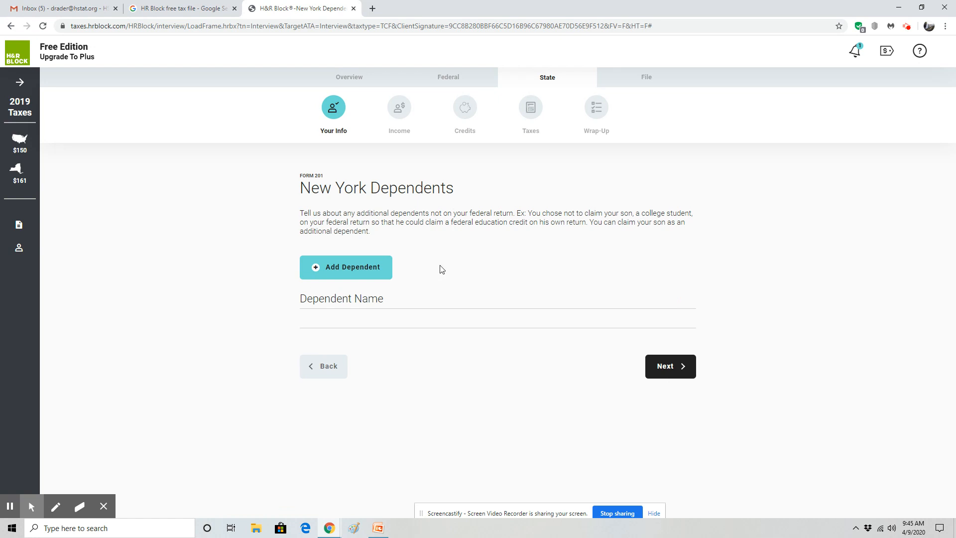
{"action": "left_click", "coordinate": [669, 367]}
{"action": "left_click", "coordinate": [669, 314]}
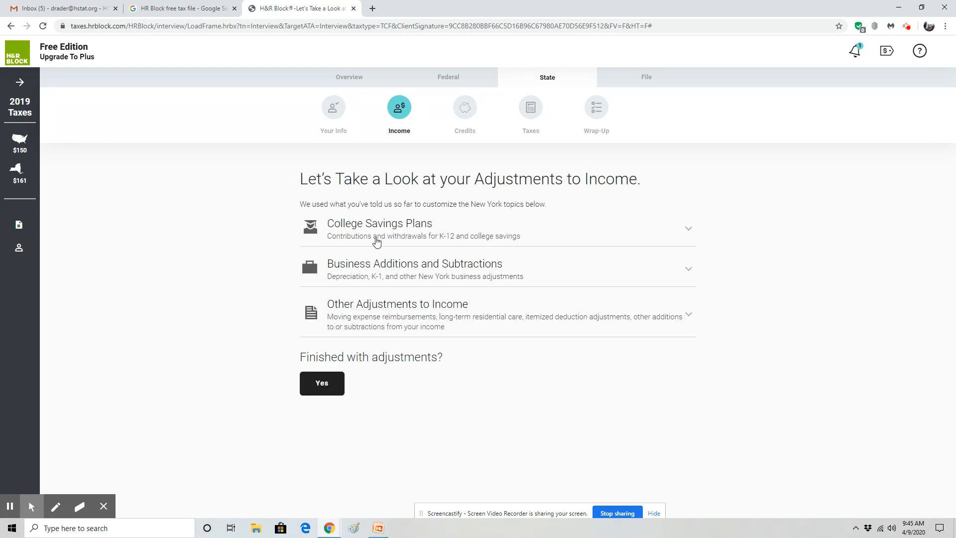
Finish New York income adjustments with none added and accept the state income figures
{"action": "left_click", "coordinate": [503, 230]}
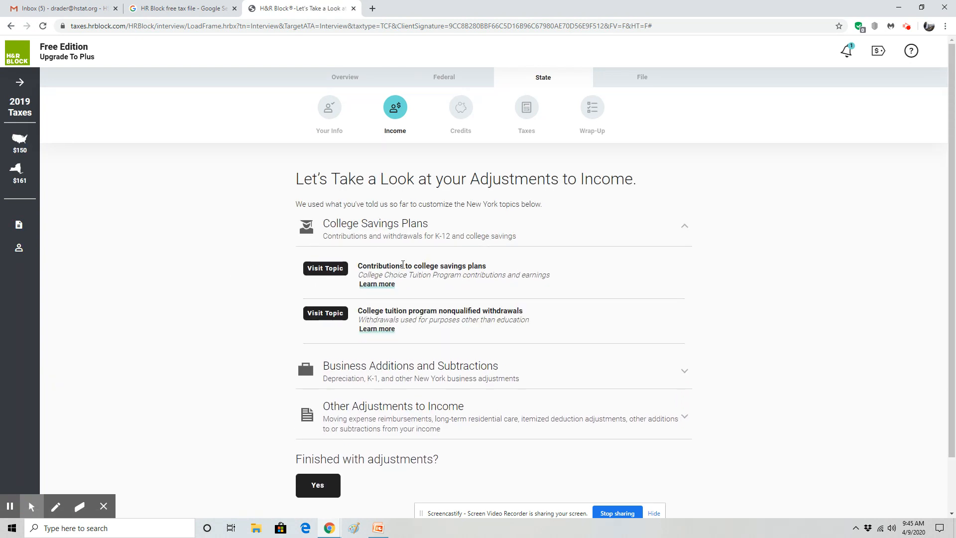
{"action": "scroll", "coordinate": [393, 411], "scroll_direction": "down", "scroll_amount": 2}
{"action": "left_click", "coordinate": [318, 422]}
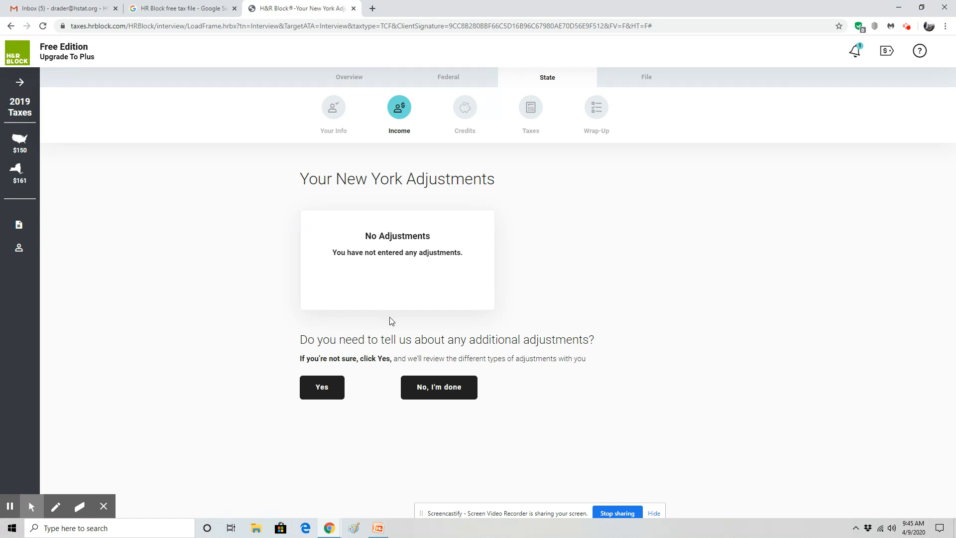
{"action": "left_click", "coordinate": [451, 392]}
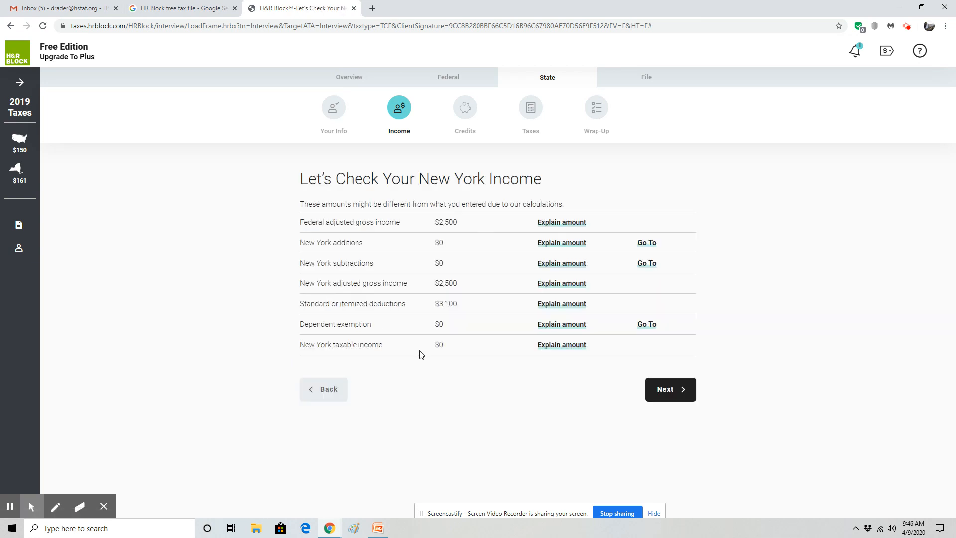
{"action": "left_click", "coordinate": [668, 389]}
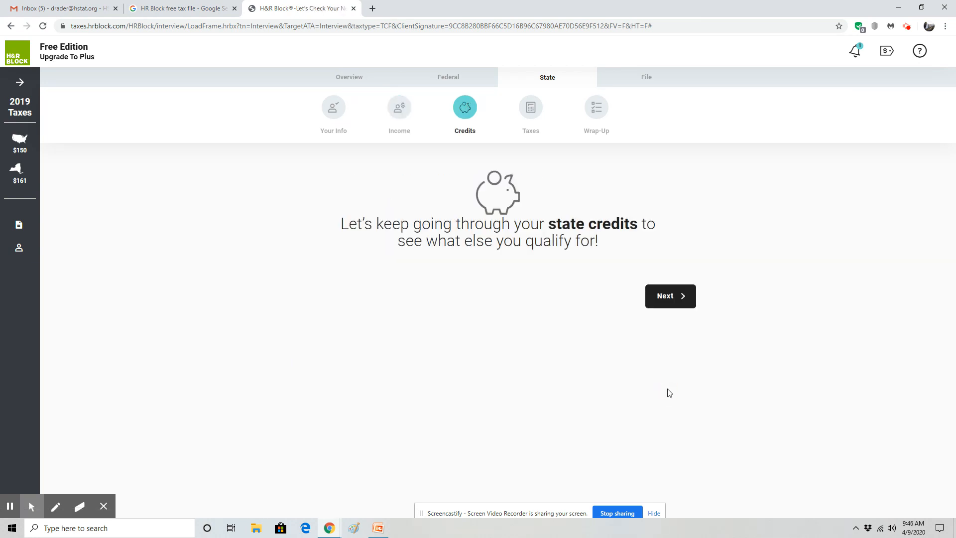
Answer that the home was neither owned nor rented, forgoing the property tax credit
{"action": "left_click", "coordinate": [691, 303]}
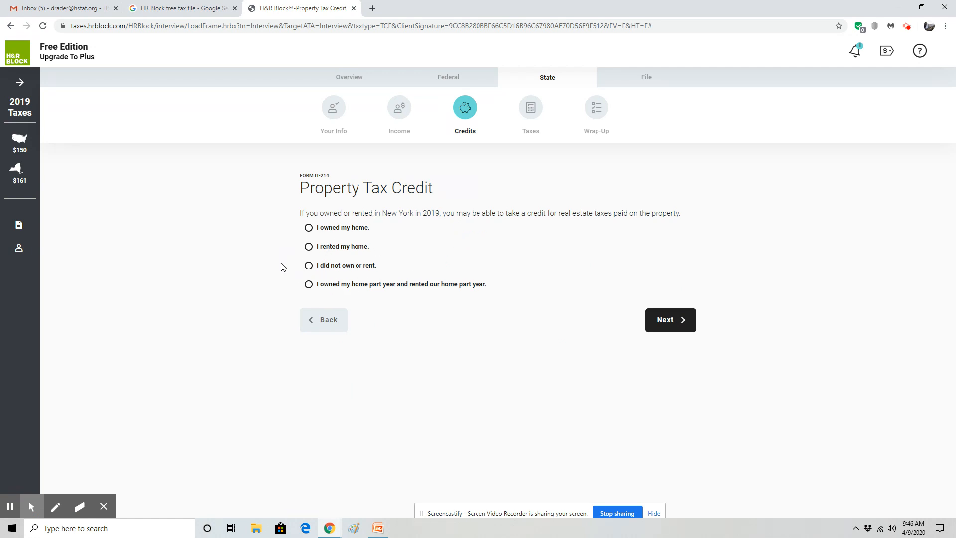
{"action": "left_click", "coordinate": [309, 265]}
{"action": "left_click", "coordinate": [504, 385]}
{"action": "left_click", "coordinate": [683, 324]}
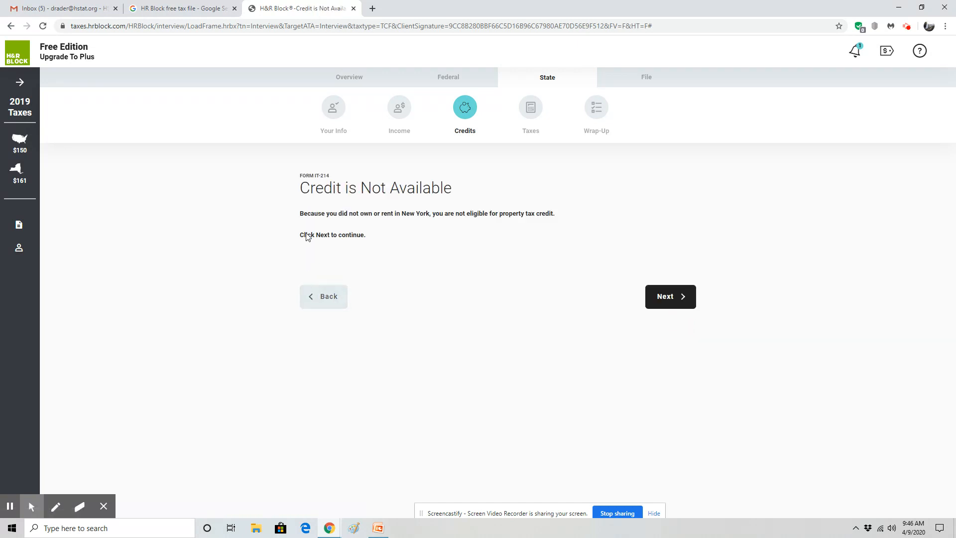
{"action": "left_click", "coordinate": [668, 295]}
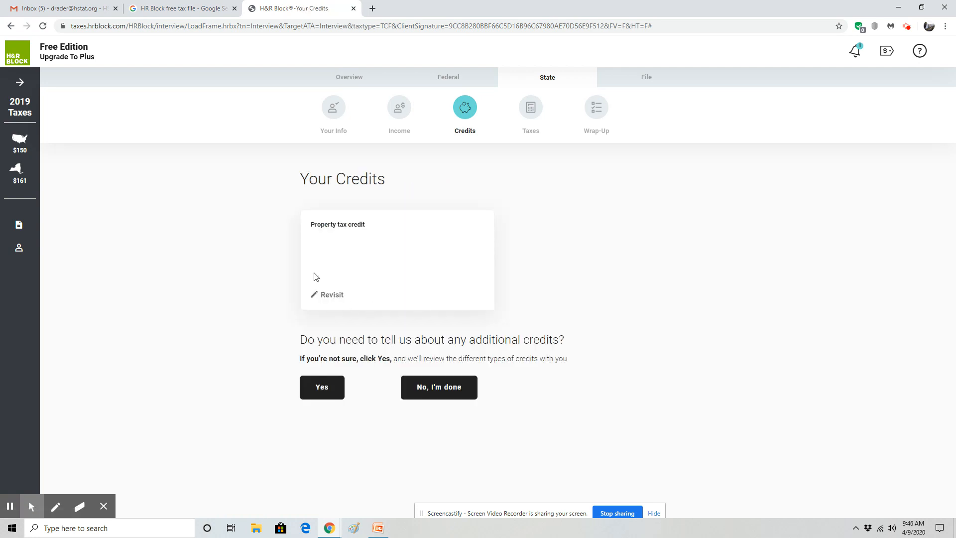
Finish credits with nothing more added, checking the college tuition credit explanation on the $0 table
{"action": "left_click", "coordinate": [426, 393]}
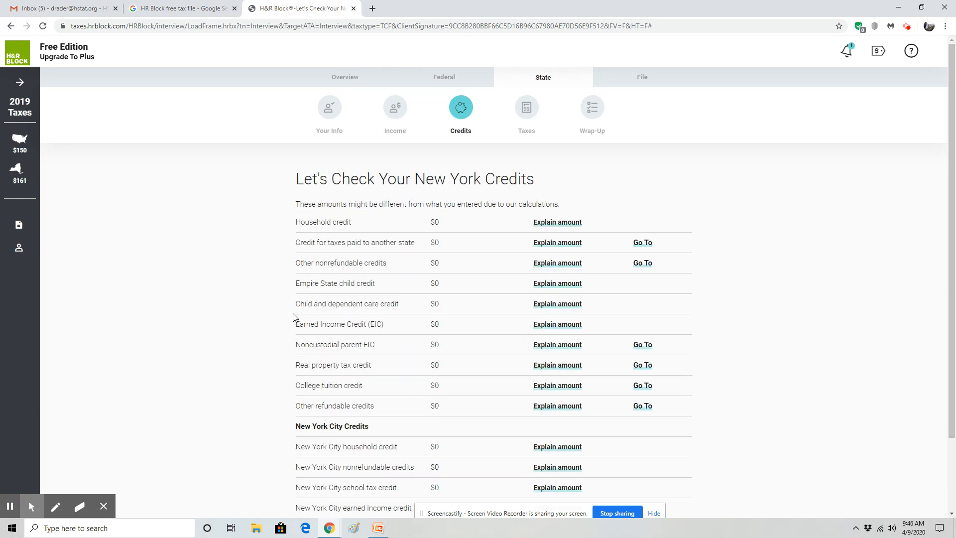
{"action": "scroll", "coordinate": [293, 317], "scroll_direction": "down", "scroll_amount": 1}
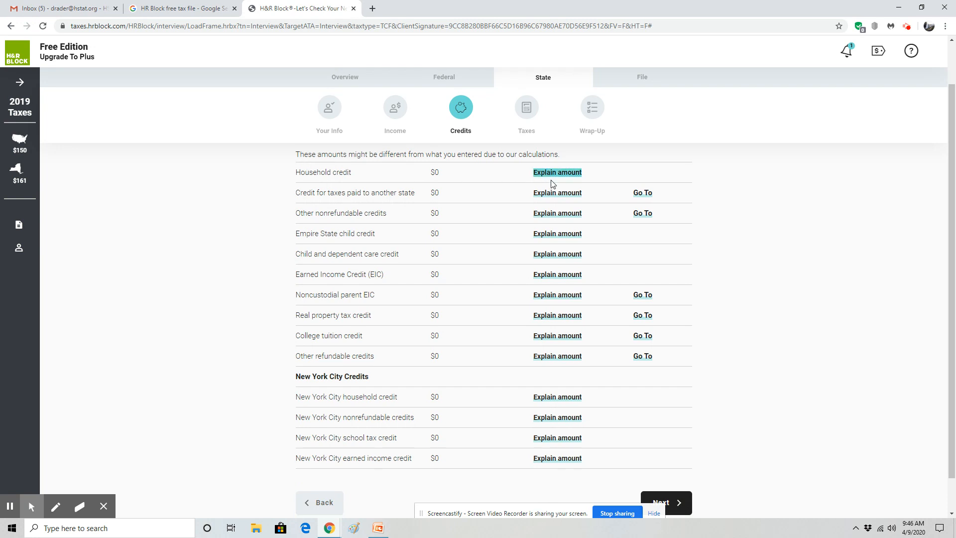
{"action": "left_click", "coordinate": [560, 335]}
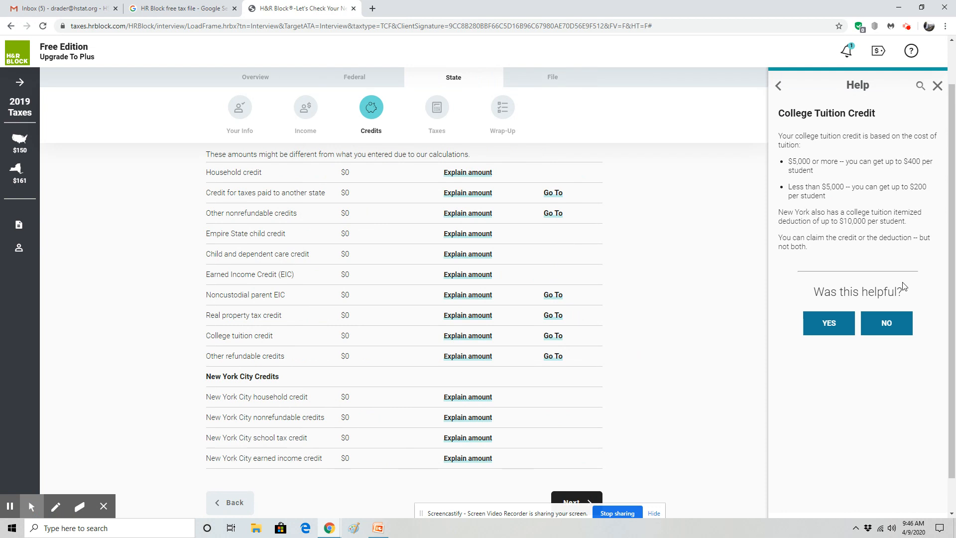
{"action": "left_click", "coordinate": [936, 85]}
{"action": "scroll", "coordinate": [742, 265], "scroll_direction": "down", "scroll_amount": 1}
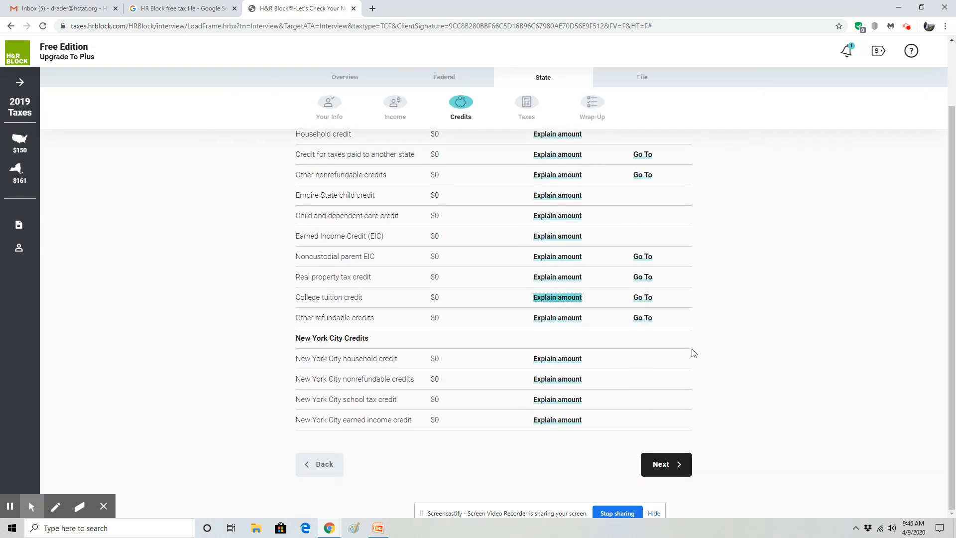
{"action": "left_click", "coordinate": [658, 463]}
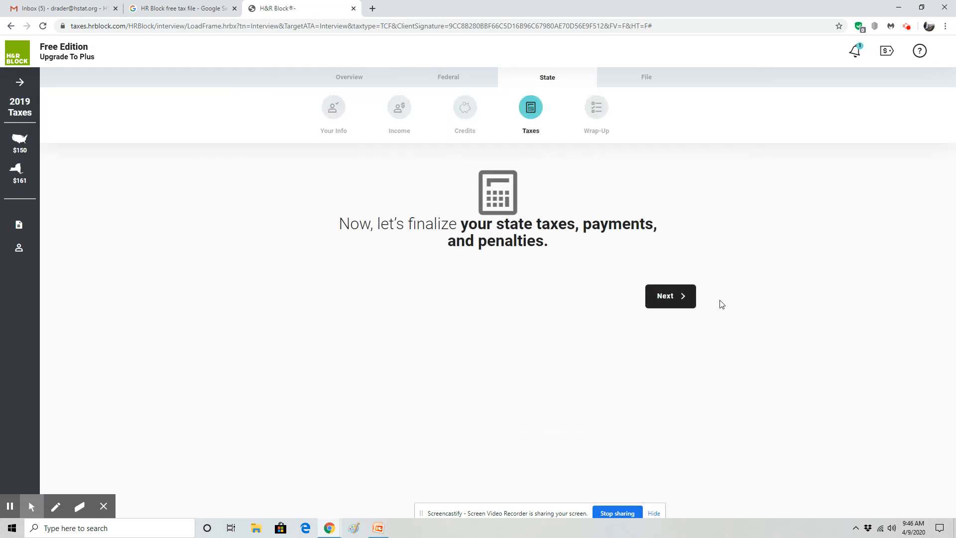
Complete New York taxes and payments with nothing added and no special circumstances
{"action": "left_click", "coordinate": [674, 300]}
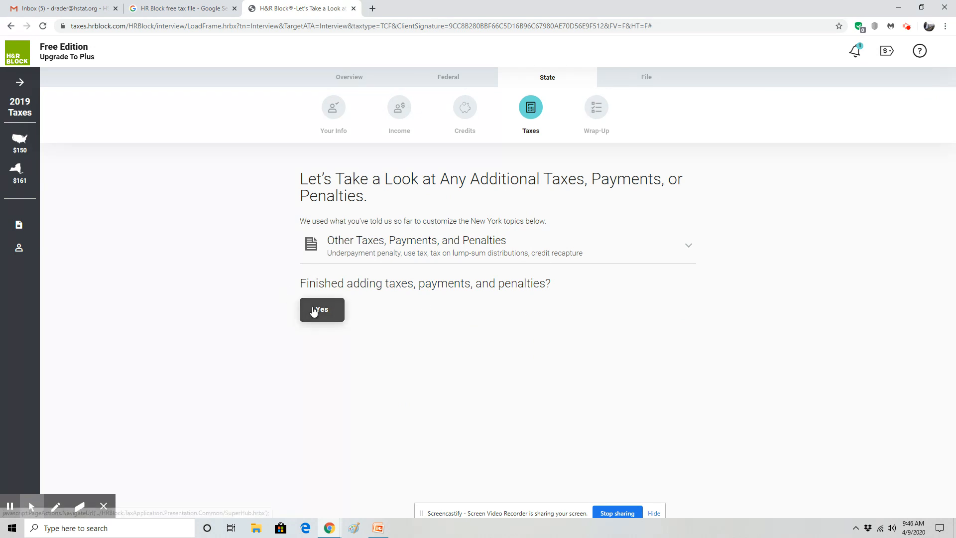
{"action": "left_click", "coordinate": [315, 309]}
{"action": "left_click", "coordinate": [421, 389]}
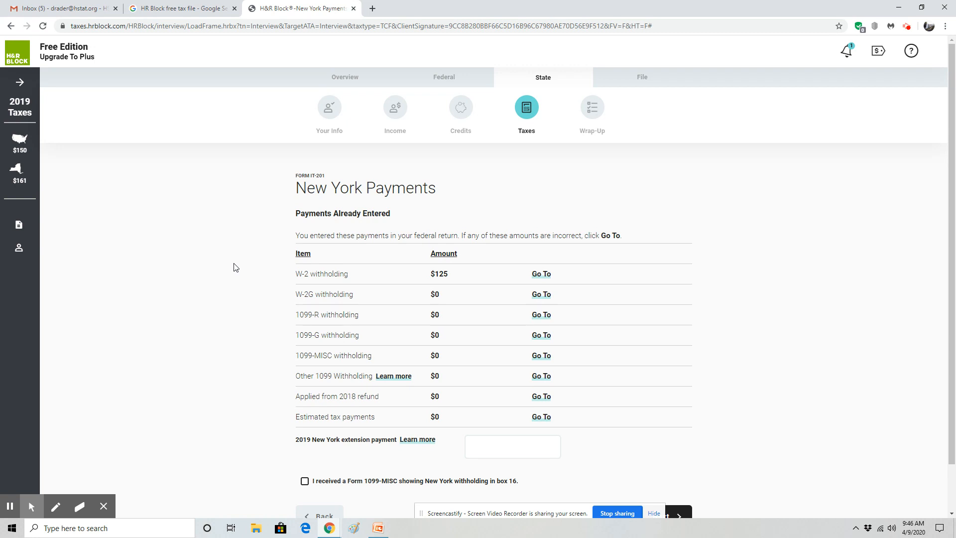
{"action": "left_click", "coordinate": [668, 463]}
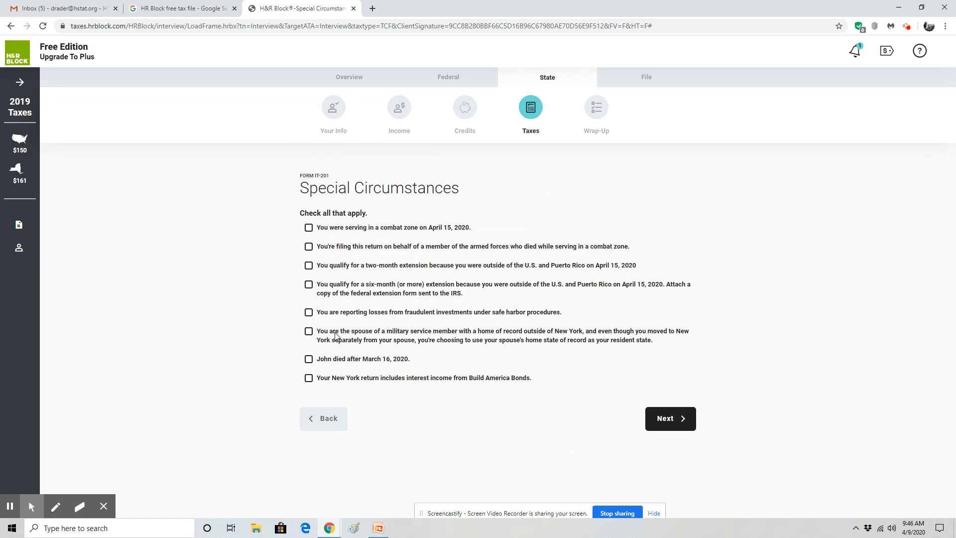
{"action": "left_click", "coordinate": [671, 419]}
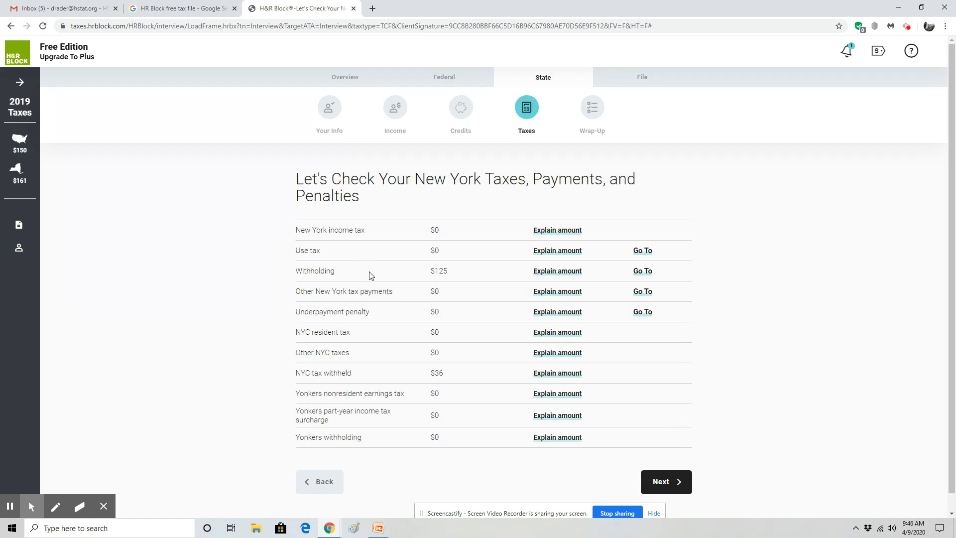
{"action": "left_click", "coordinate": [677, 480]}
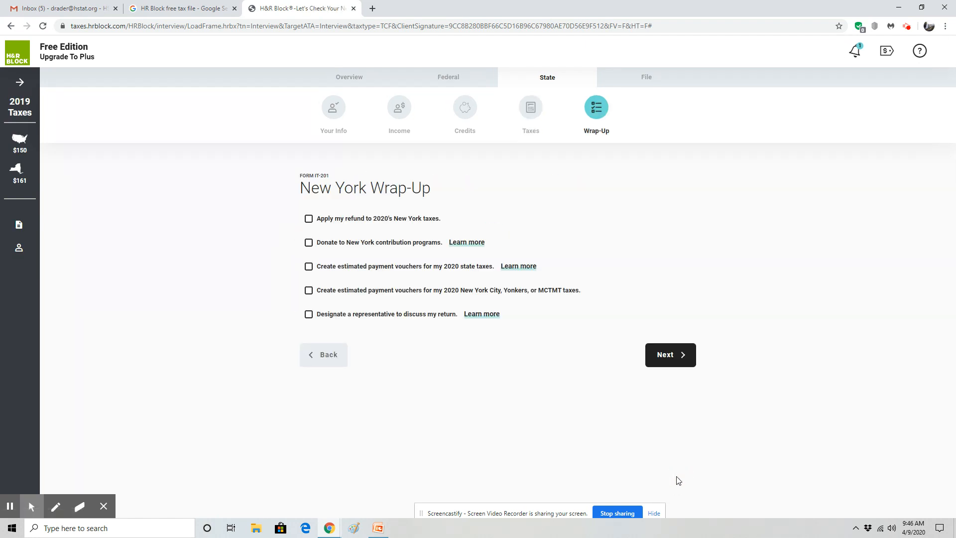
Pass the New York Wrap-Up, finish the state interview, and accept the accuracy review
{"action": "left_click", "coordinate": [673, 349]}
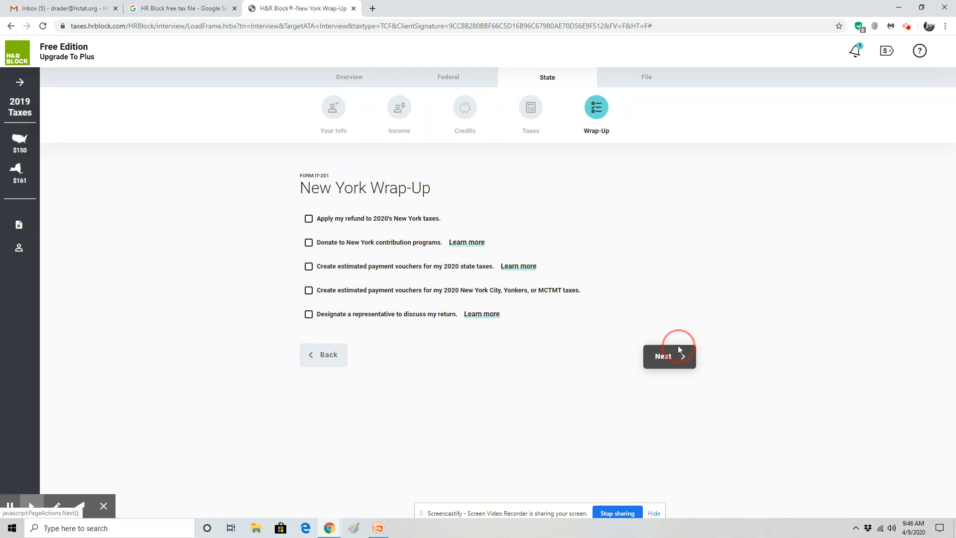
{"action": "left_click", "coordinate": [340, 291]}
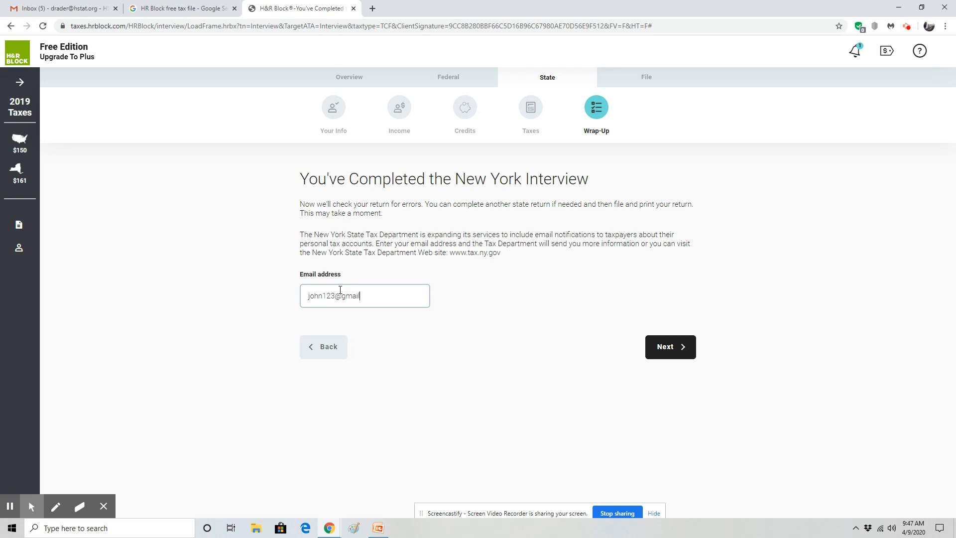
{"action": "left_click", "coordinate": [665, 346]}
{"action": "left_click", "coordinate": [673, 382]}
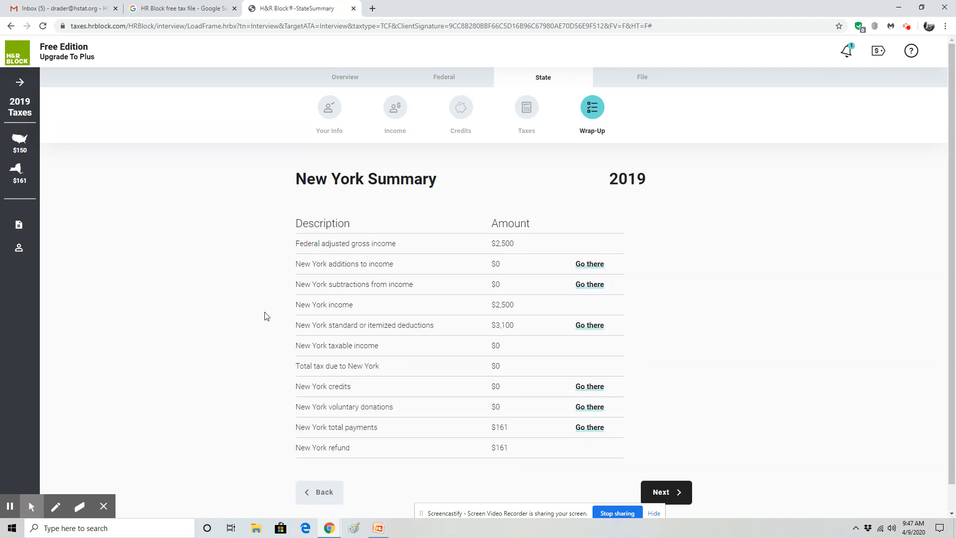
Keep the New York return after reviewing its $161 refund summary
{"action": "scroll", "coordinate": [264, 315], "scroll_direction": "down", "scroll_amount": 1}
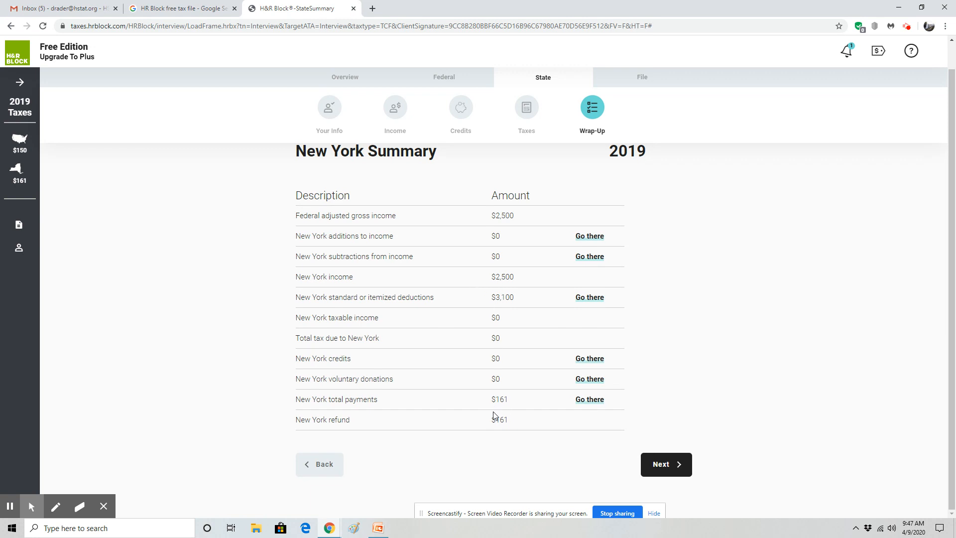
{"action": "left_click", "coordinate": [664, 465]}
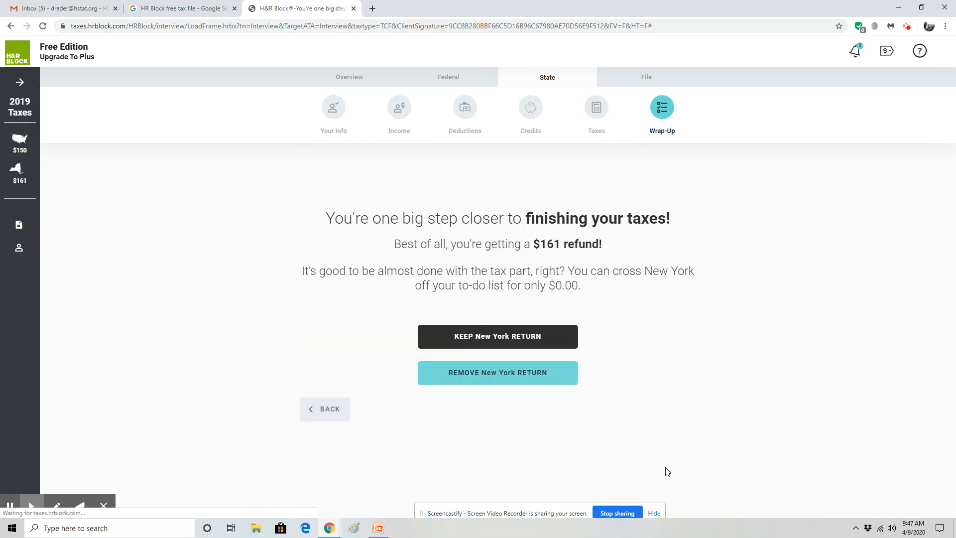
{"action": "left_click", "coordinate": [535, 347]}
{"action": "left_click", "coordinate": [669, 359]}
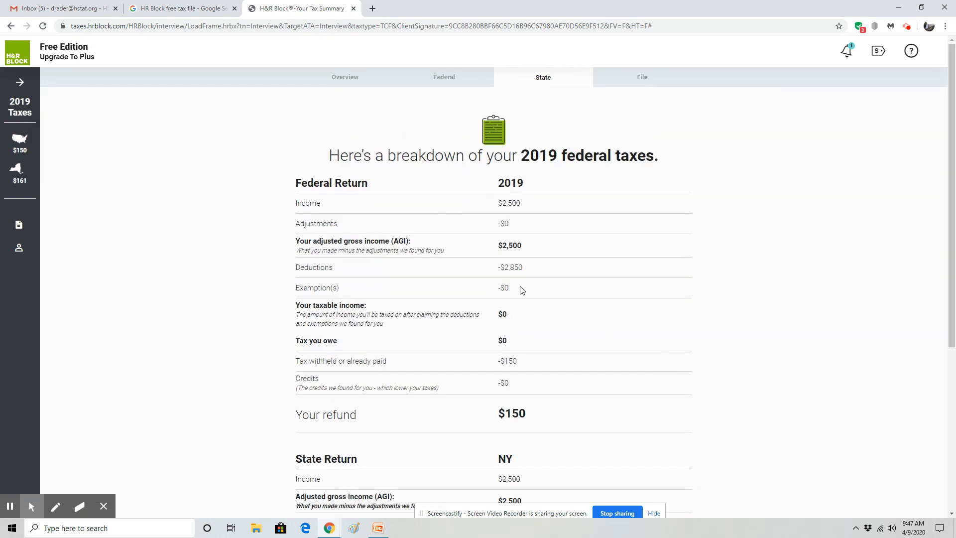
Review the combined tax summary and decline the paid tax pro review
{"action": "scroll", "coordinate": [494, 359], "scroll_direction": "down", "scroll_amount": 2}
{"action": "scroll", "coordinate": [499, 328], "scroll_direction": "down", "scroll_amount": 3}
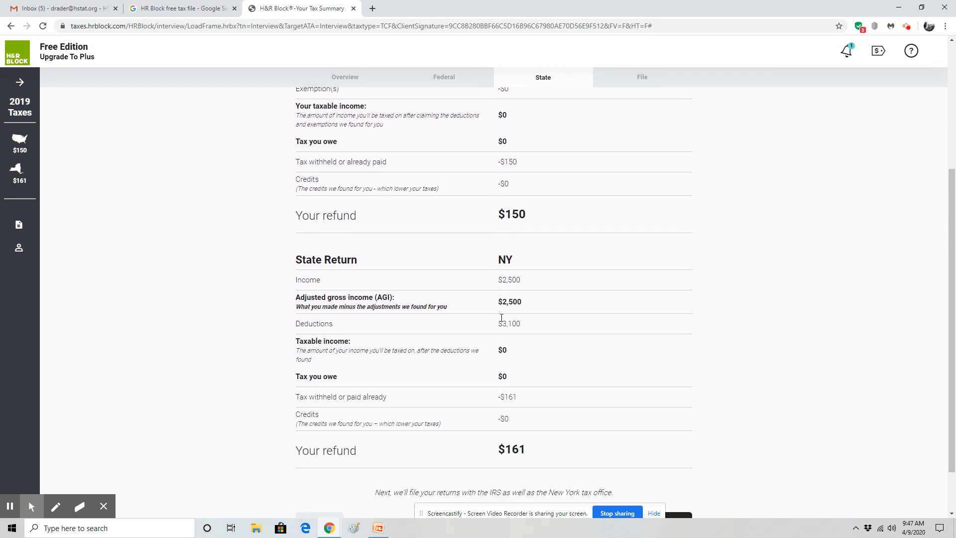
{"action": "left_click", "coordinate": [660, 467]}
{"action": "scroll", "coordinate": [647, 360], "scroll_direction": "down", "scroll_amount": 2}
{"action": "scroll", "coordinate": [392, 353], "scroll_direction": "up", "scroll_amount": 1}
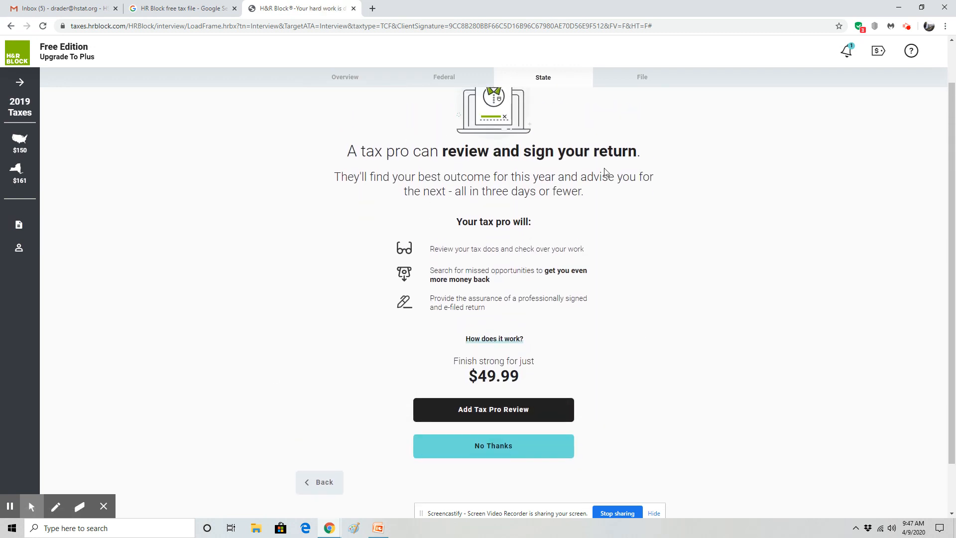
{"action": "scroll", "coordinate": [538, 346], "scroll_direction": "down", "scroll_amount": 1}
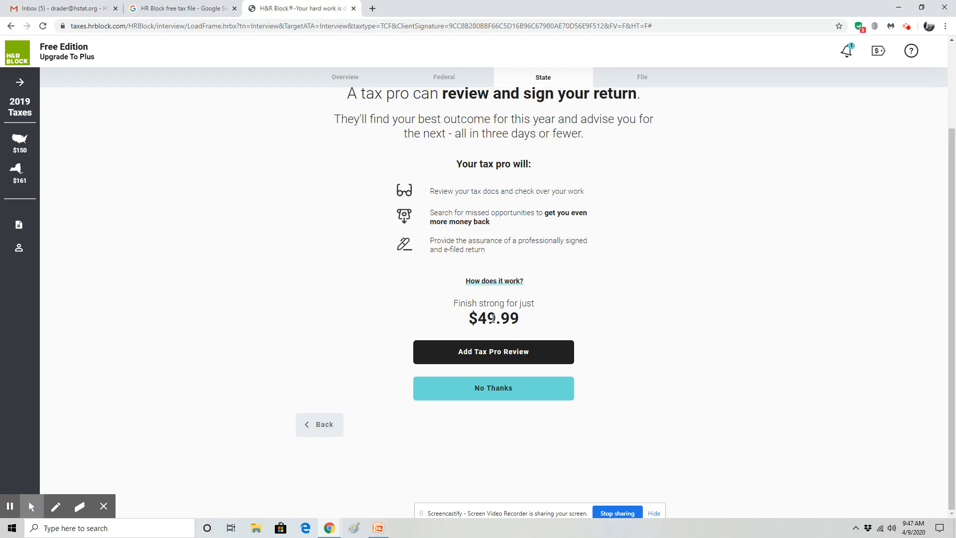
{"action": "left_click", "coordinate": [490, 391]}
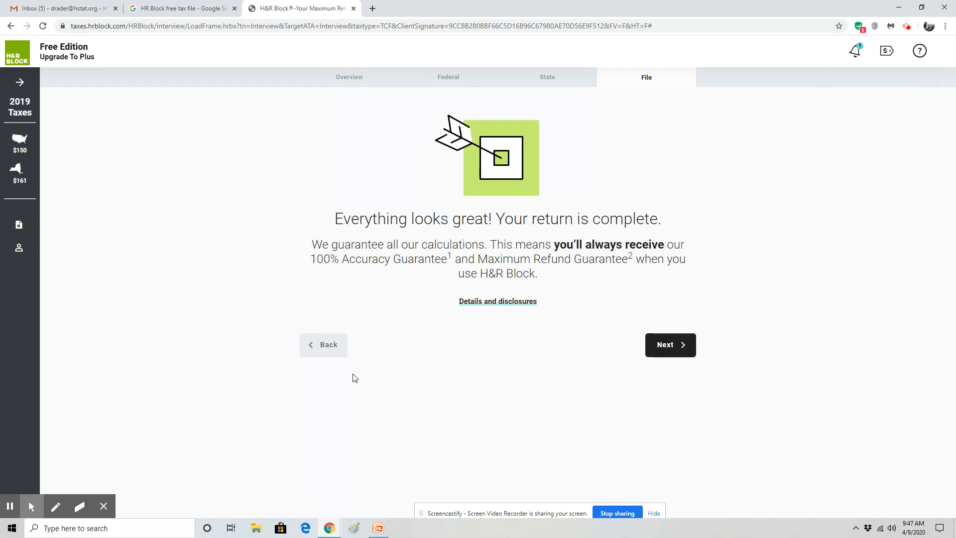
Skip the identity protection add-ons and filing pages to reach the Create Account form
{"action": "left_click", "coordinate": [652, 344]}
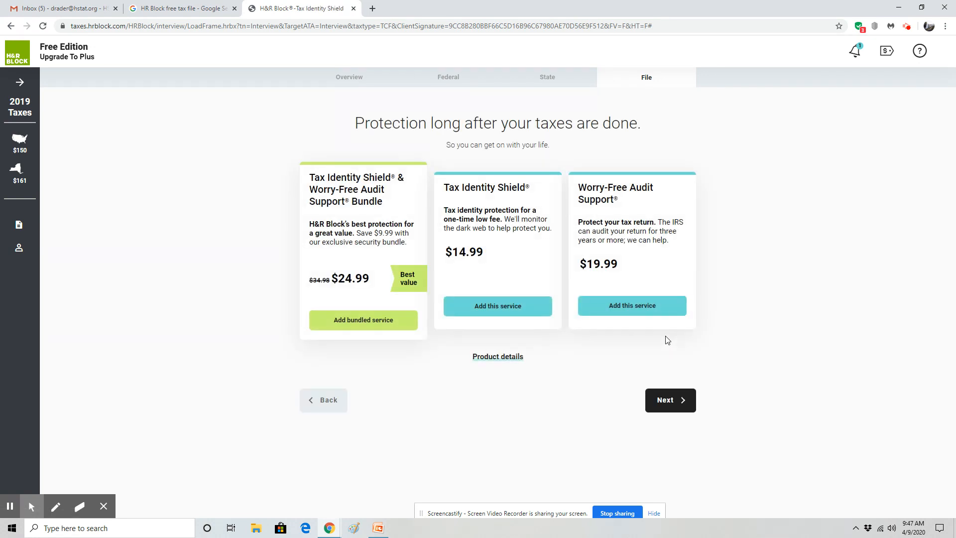
{"action": "left_click", "coordinate": [670, 399]}
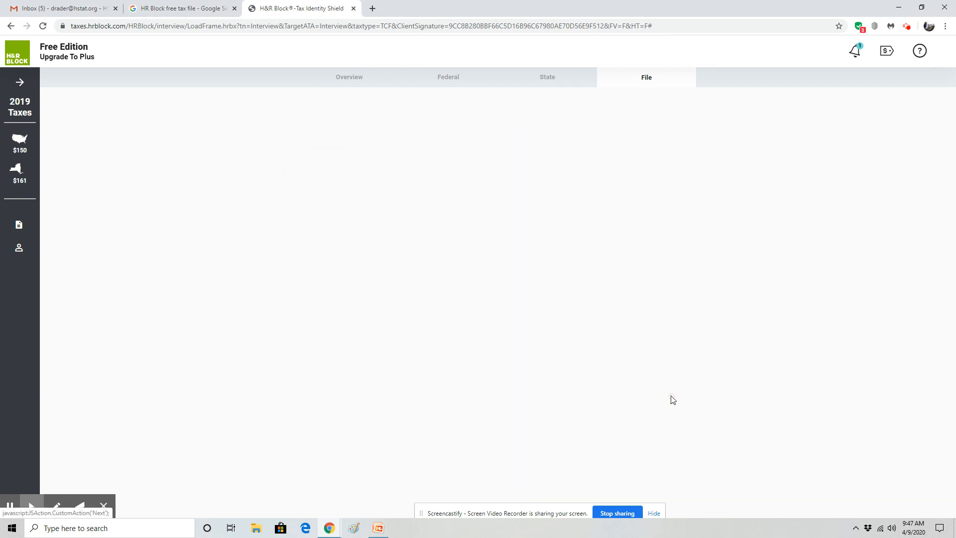
{"action": "left_click", "coordinate": [672, 322]}
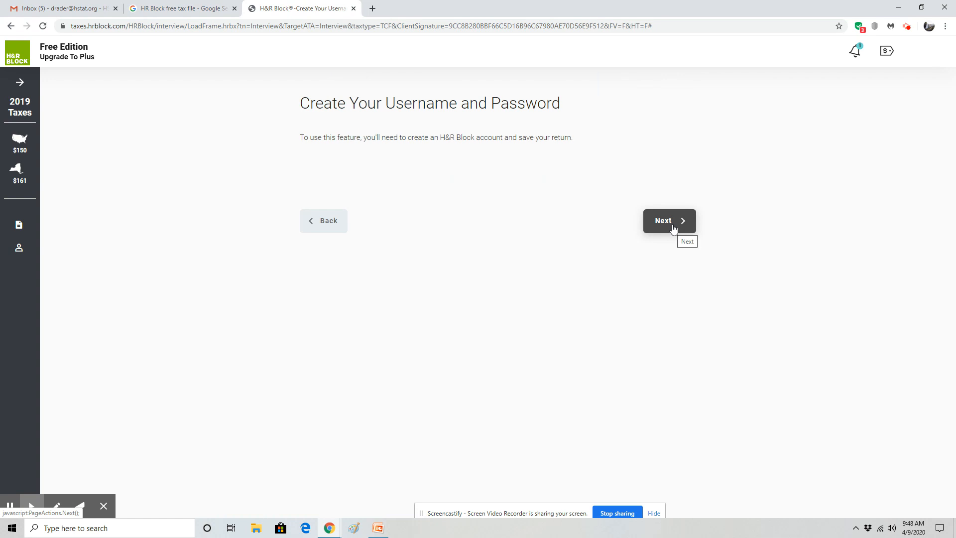
{"action": "left_click", "coordinate": [672, 226]}
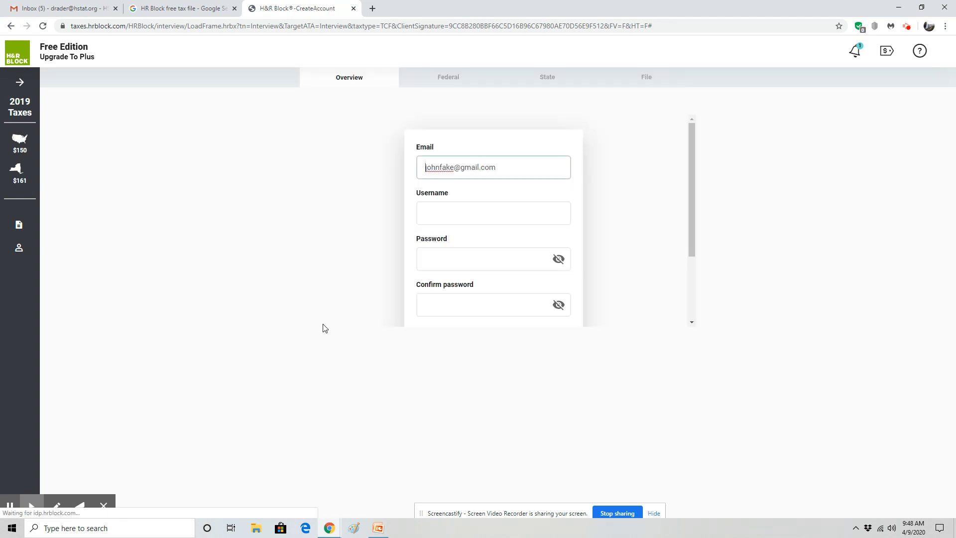
{"action": "scroll", "coordinate": [462, 203], "scroll_direction": "down", "scroll_amount": 2}
{"action": "scroll", "coordinate": [461, 204], "scroll_direction": "up", "scroll_amount": 2}
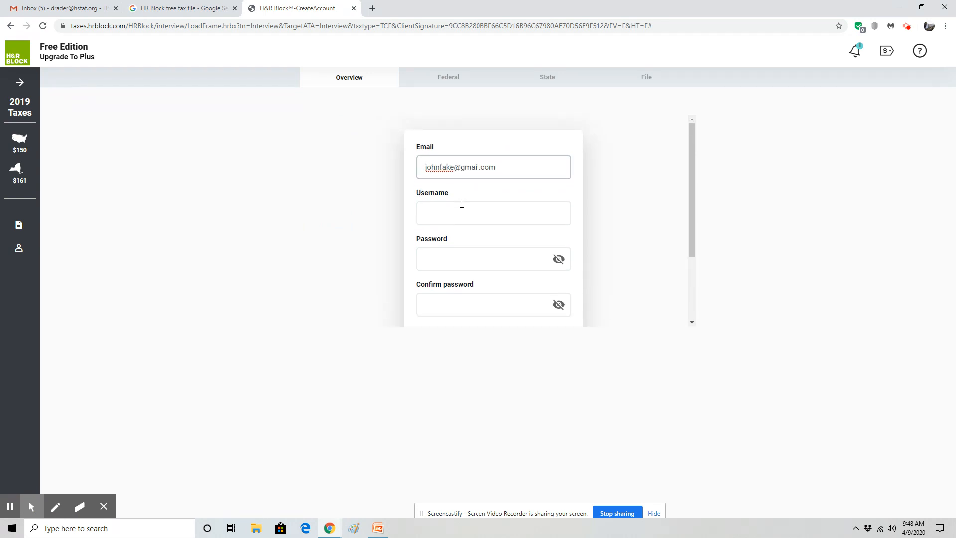
{"action": "left_click_drag", "start_coordinate": [508, 511], "coordinate": [485, 423]}
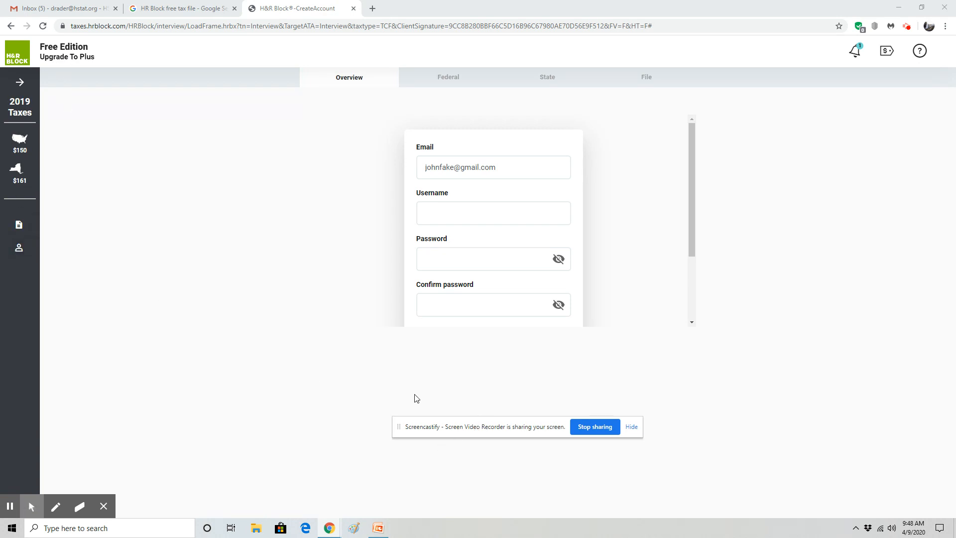
Return to the PowerPoint lesson and show slide 1
{"action": "left_click", "coordinate": [377, 525]}
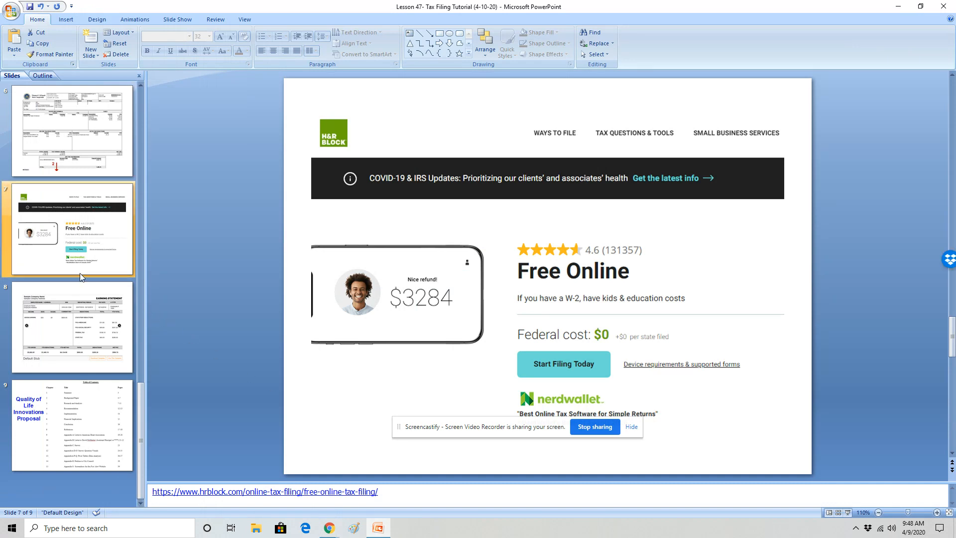
{"action": "scroll", "coordinate": [76, 249], "scroll_direction": "up", "scroll_amount": 10}
{"action": "left_click", "coordinate": [74, 145]}
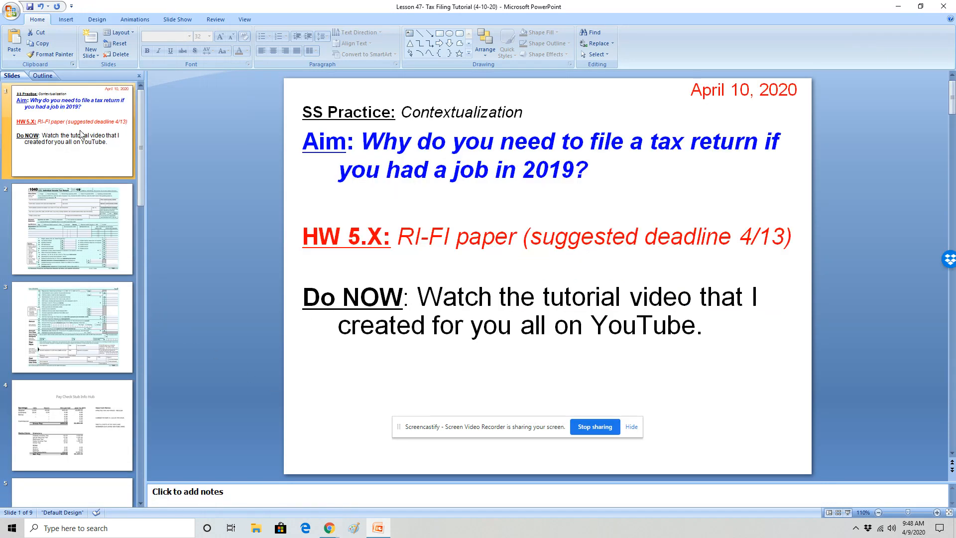